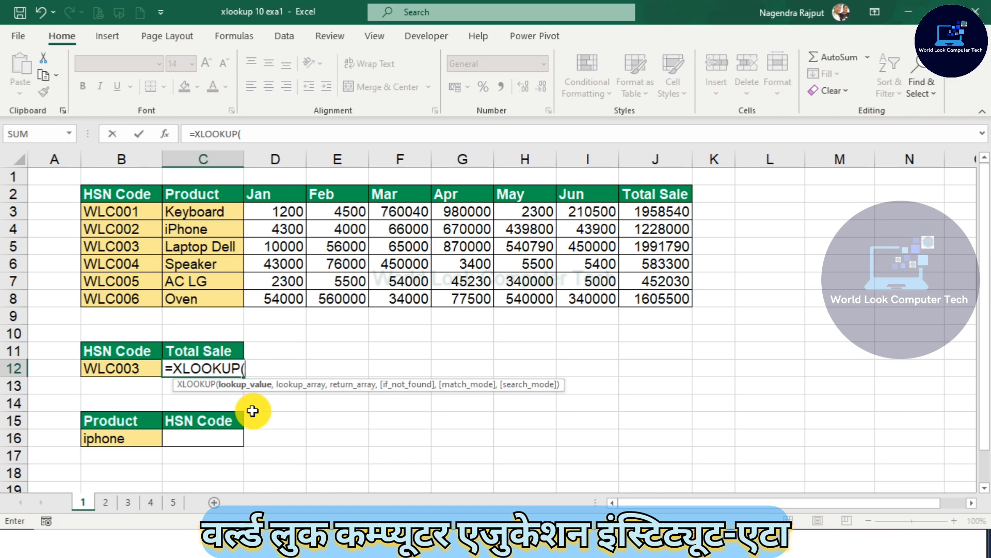
# Step: Complete the XLOOKUP in C12 using B12 as lookup value, B3:B8 as lookup array and J3:J8 as return array
pyautogui.click(132, 369)
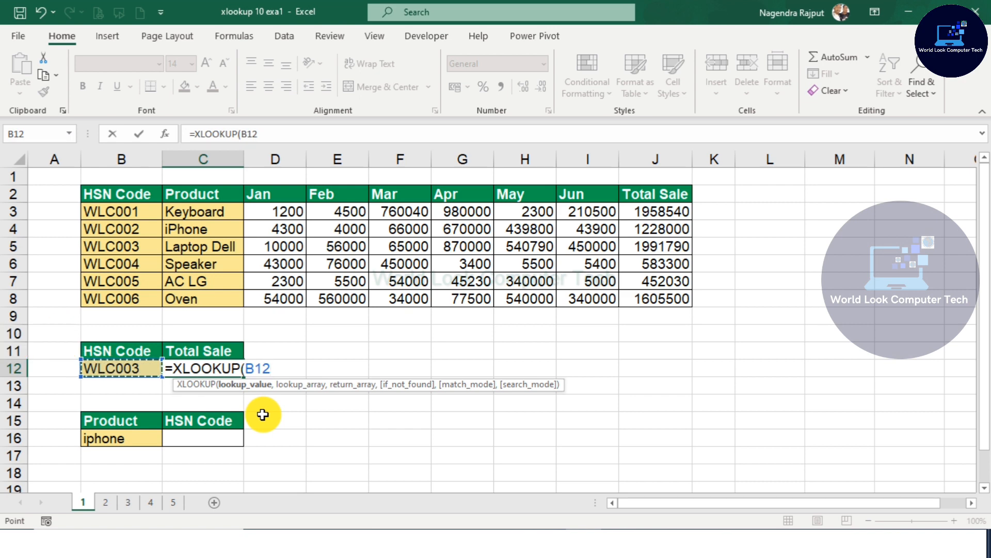
pyautogui.write(',')
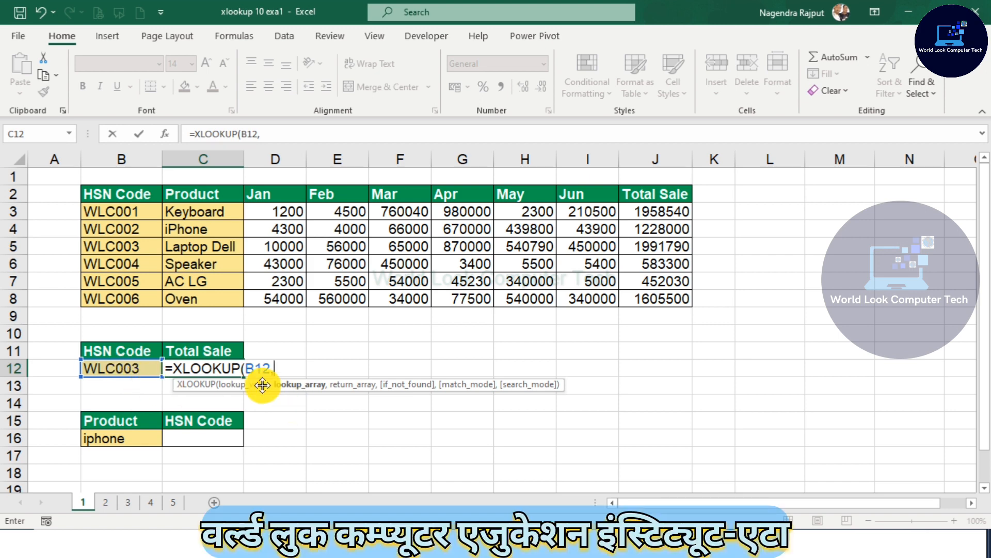
pyautogui.click(120, 213)
pyautogui.moveTo(120, 212); pyautogui.dragTo(132, 299)
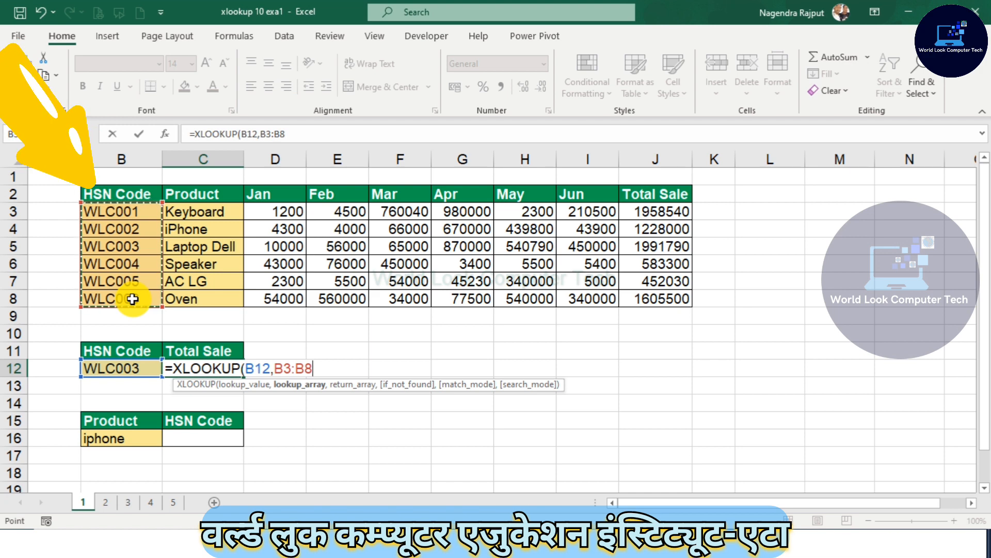
pyautogui.write(',')
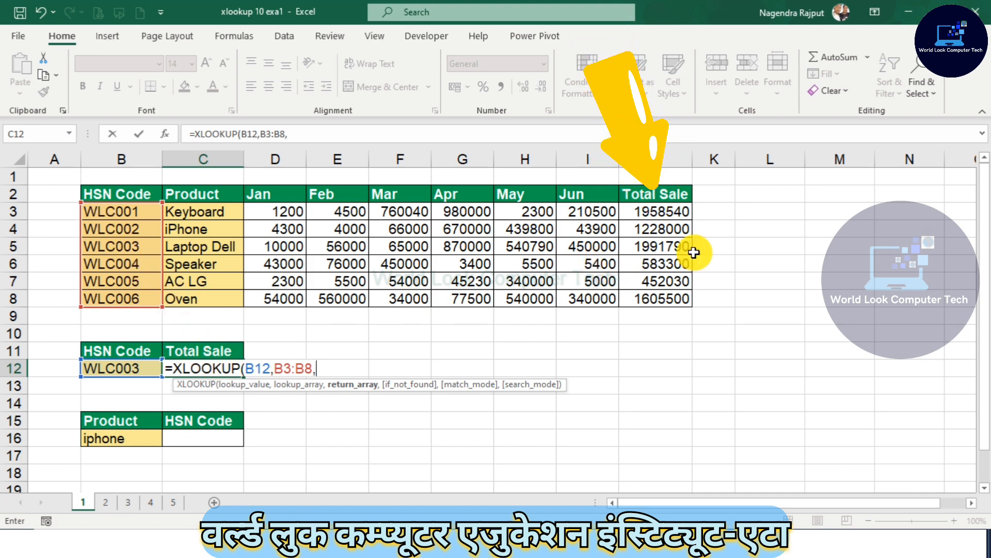
pyautogui.moveTo(659, 211); pyautogui.dragTo(671, 301)
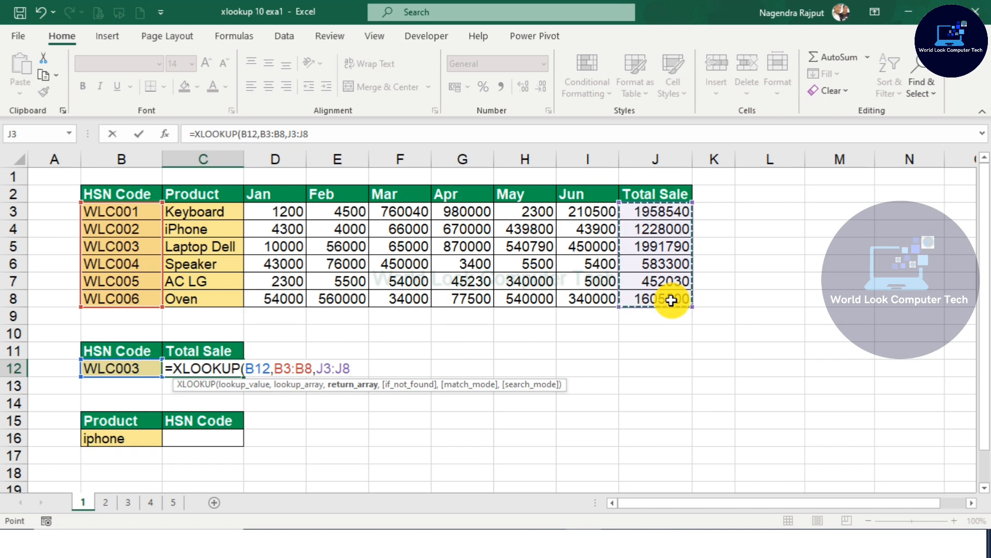
pyautogui.write(')')
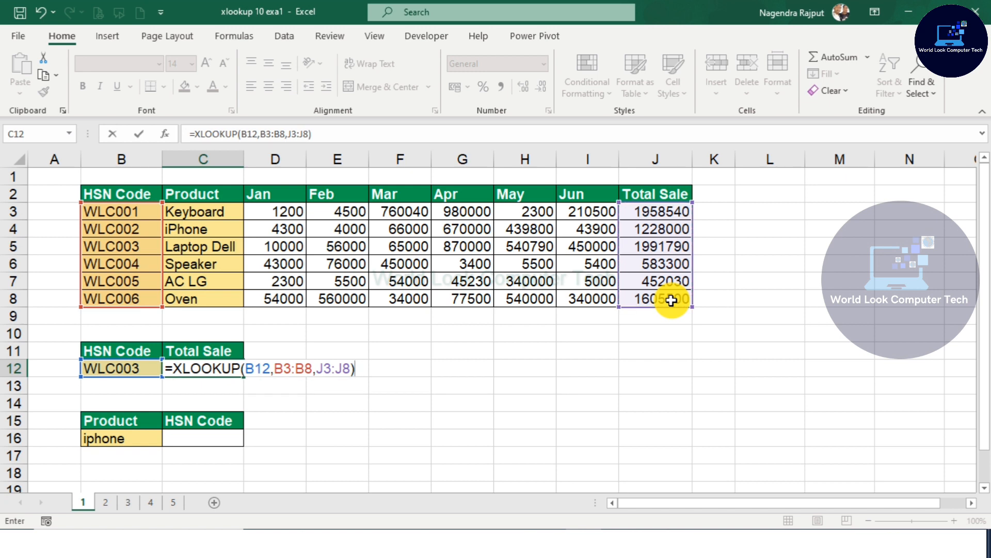
pyautogui.press('Return')
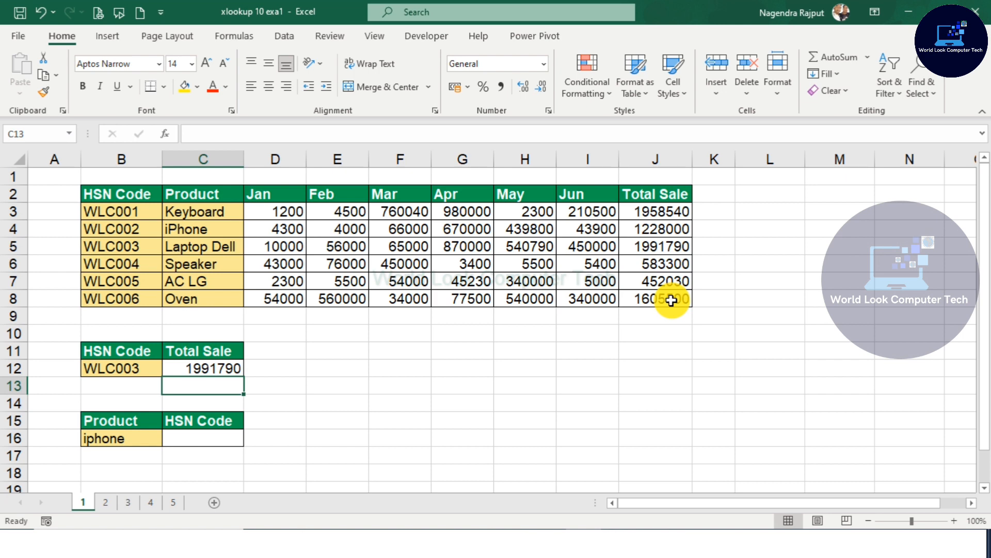
# Step: Check the WLC003 row in the source table against the lookup result in C12
pyautogui.click(671, 245)
pyautogui.click(199, 373)
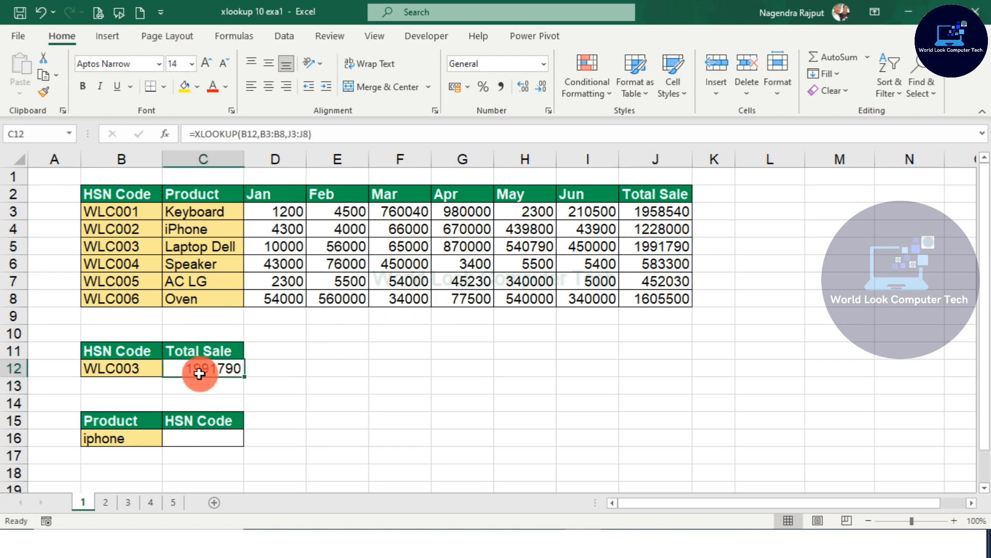
pyautogui.click(643, 248)
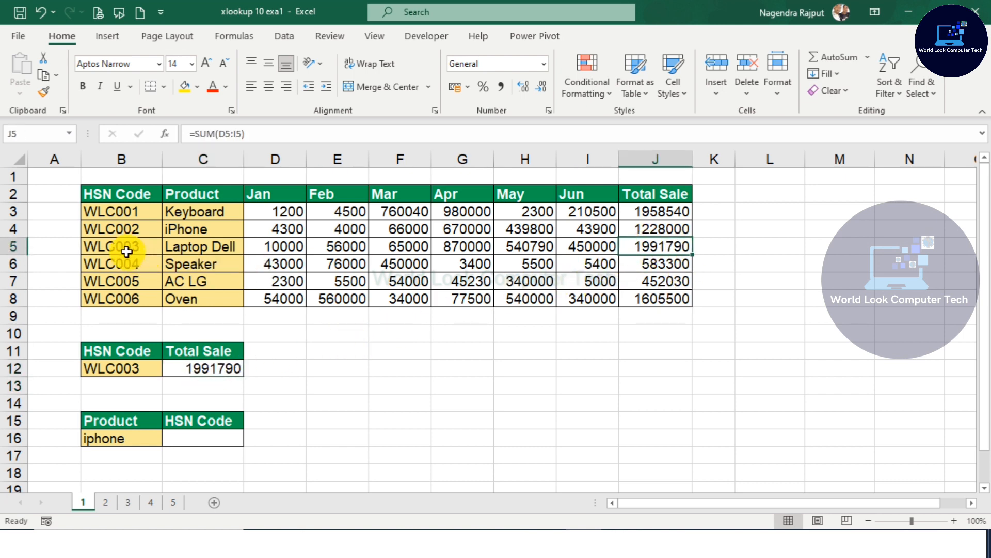
pyautogui.moveTo(126, 251); pyautogui.dragTo(666, 248)
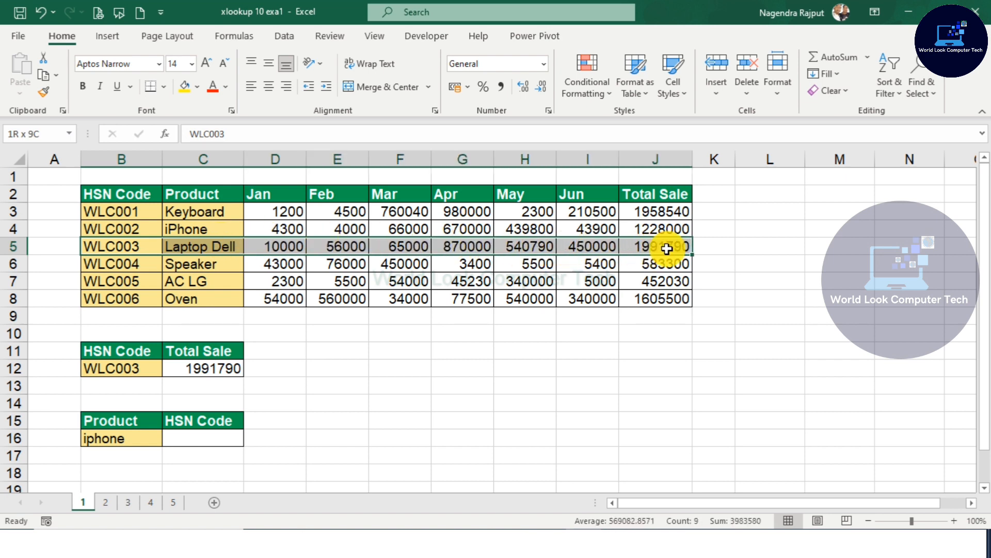
pyautogui.click(275, 372)
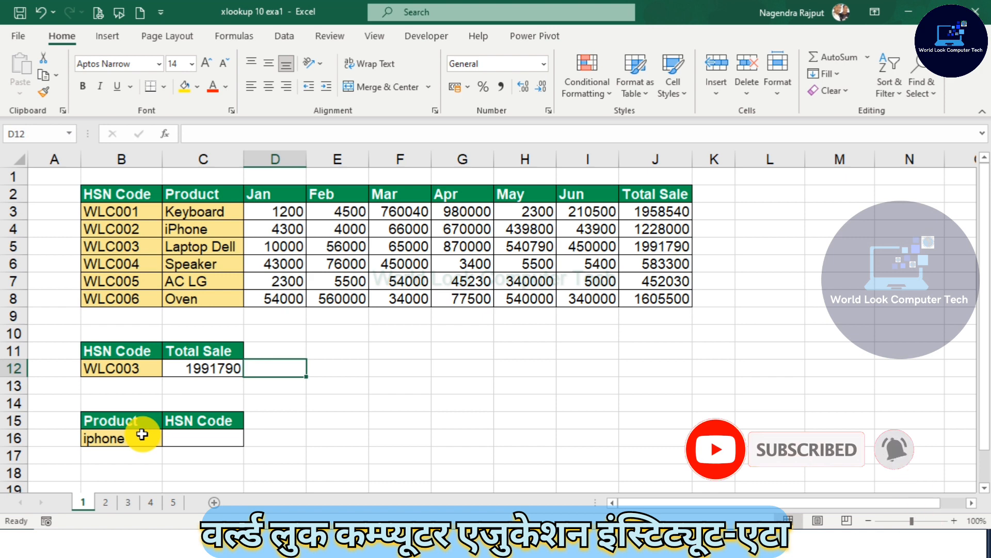
# Step: Enter =XLOOKUP(B16,C3:C8,B3:B8) in C16 to return the HSN code for the product in B16
pyautogui.click(204, 436)
pyautogui.write('=')
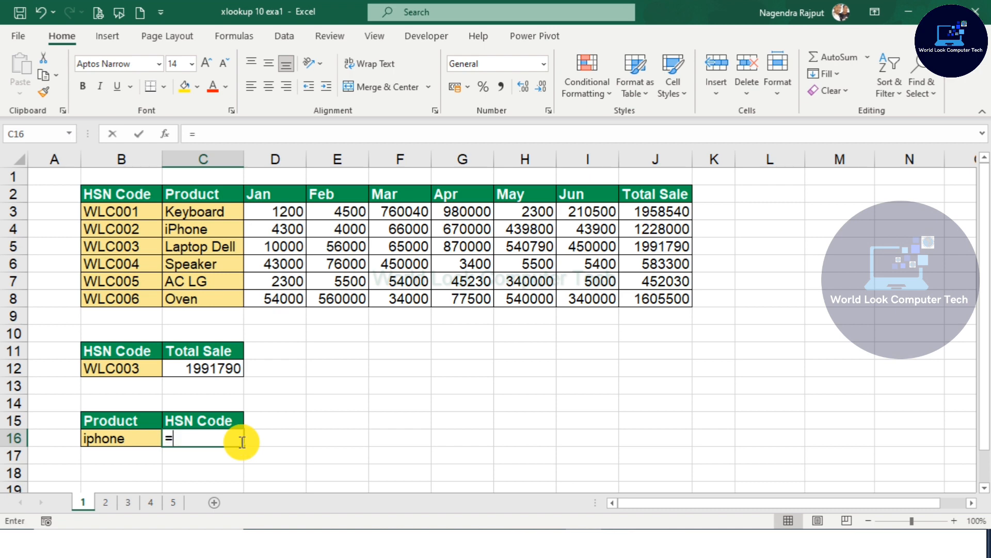
pyautogui.write('xloo')
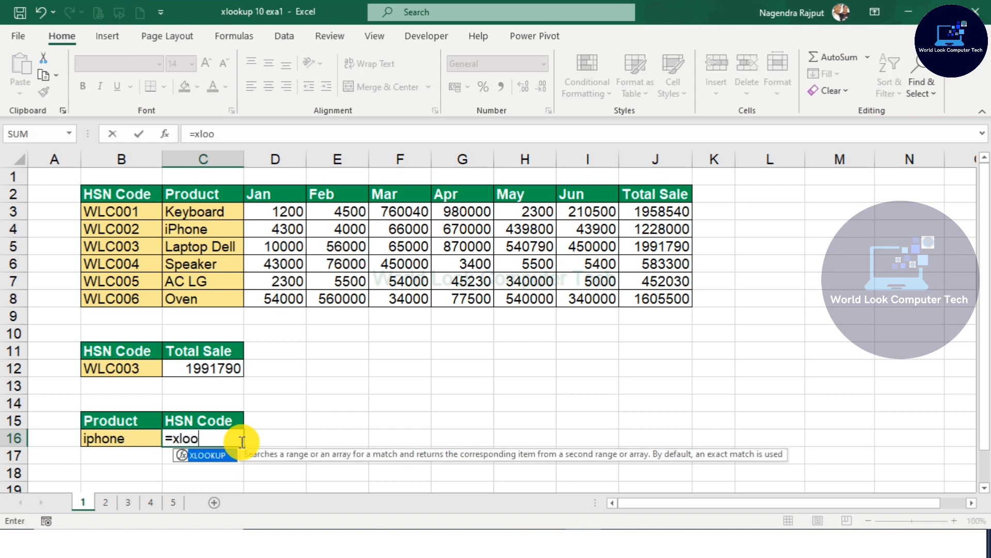
pyautogui.press('Tab')
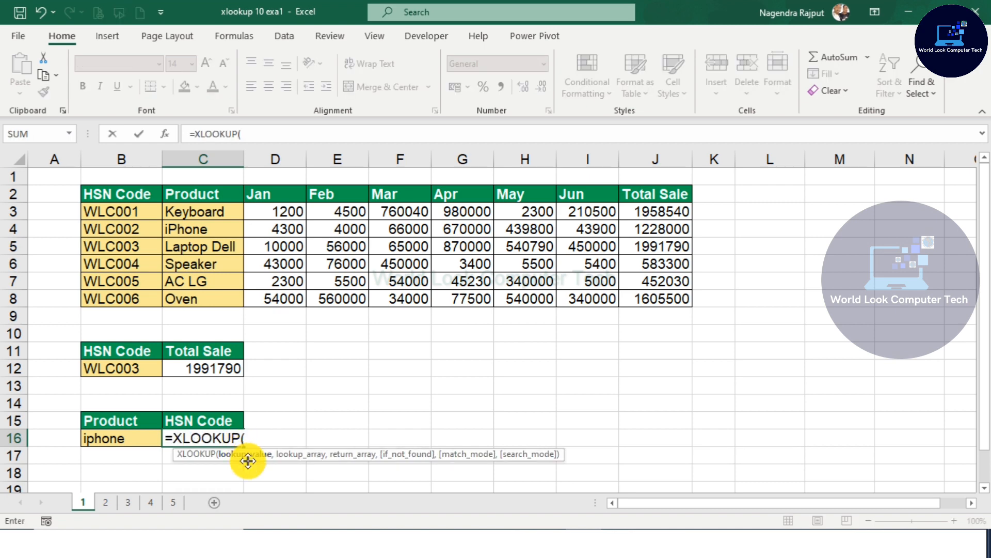
pyautogui.click(109, 442)
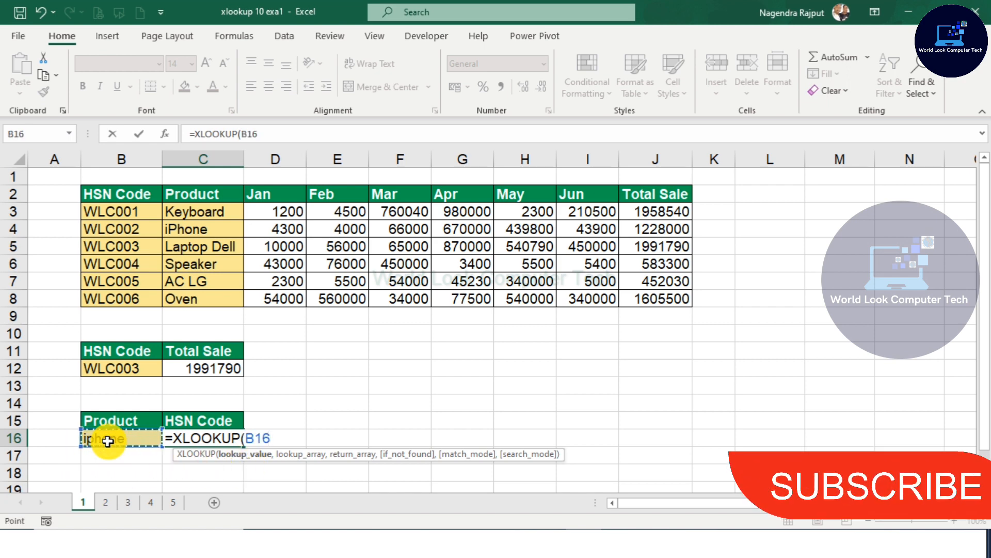
pyautogui.write(',')
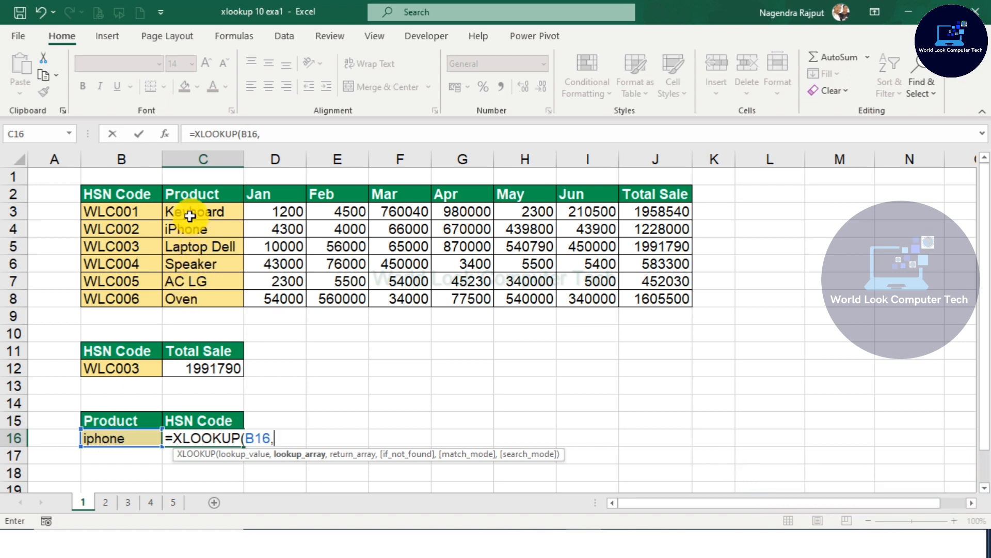
pyautogui.moveTo(191, 213); pyautogui.dragTo(206, 293)
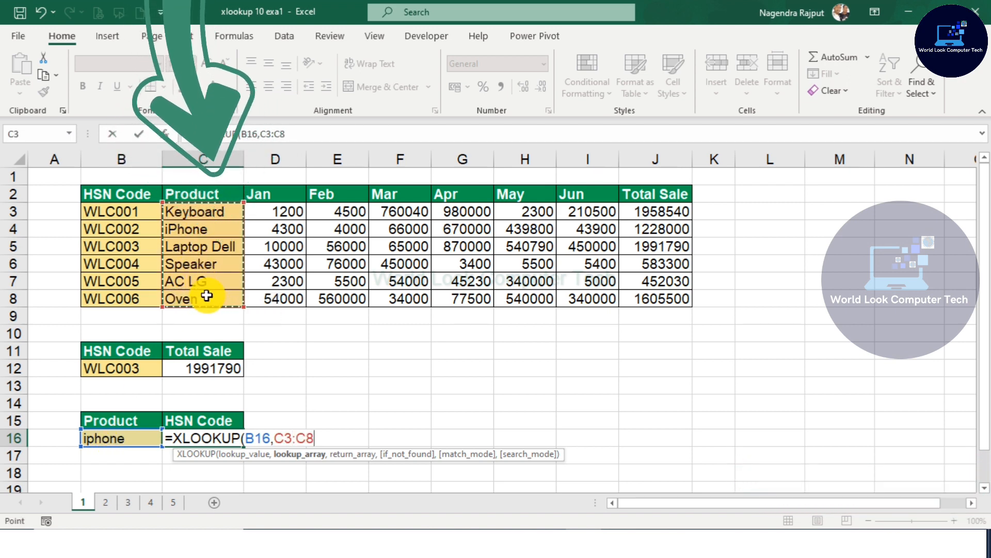
pyautogui.write(',')
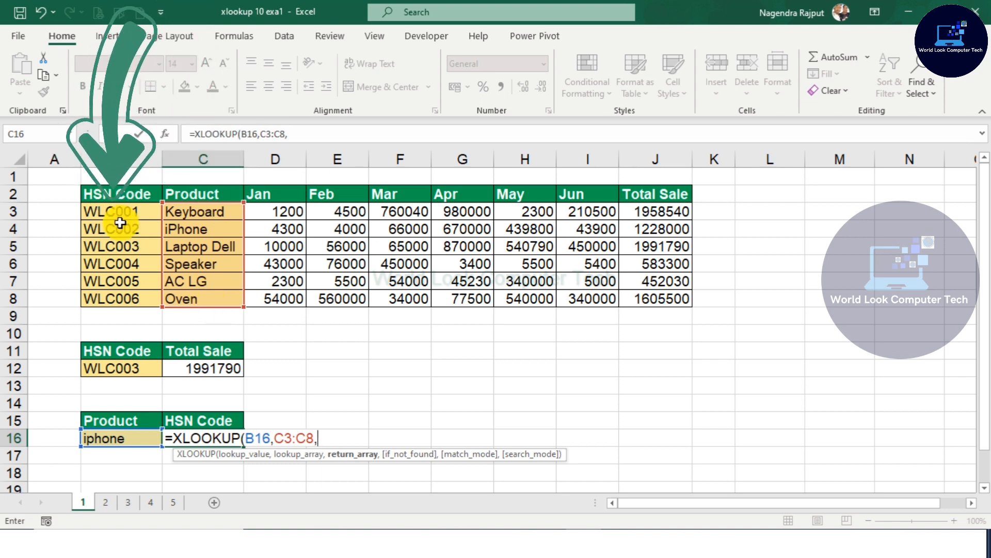
pyautogui.moveTo(105, 211); pyautogui.dragTo(128, 298)
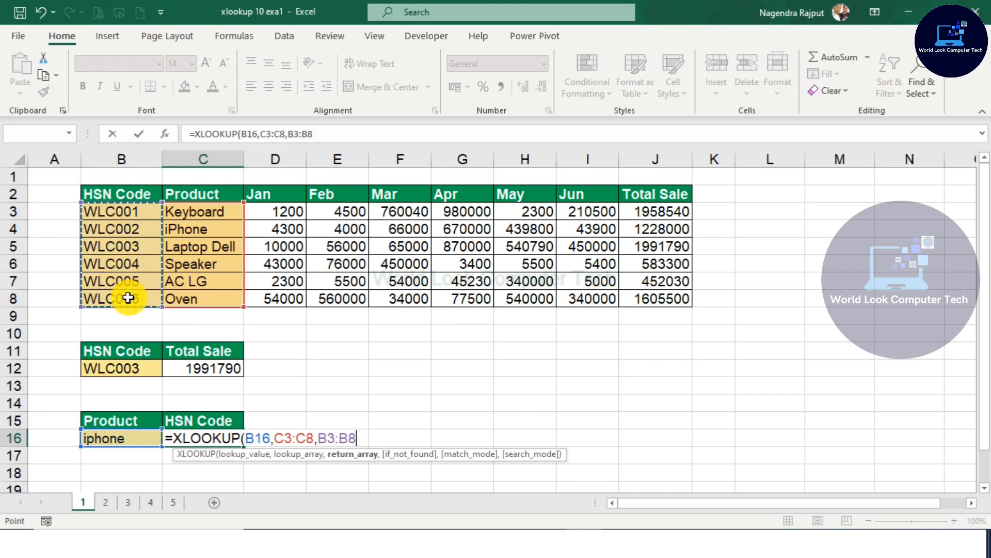
pyautogui.write(')')
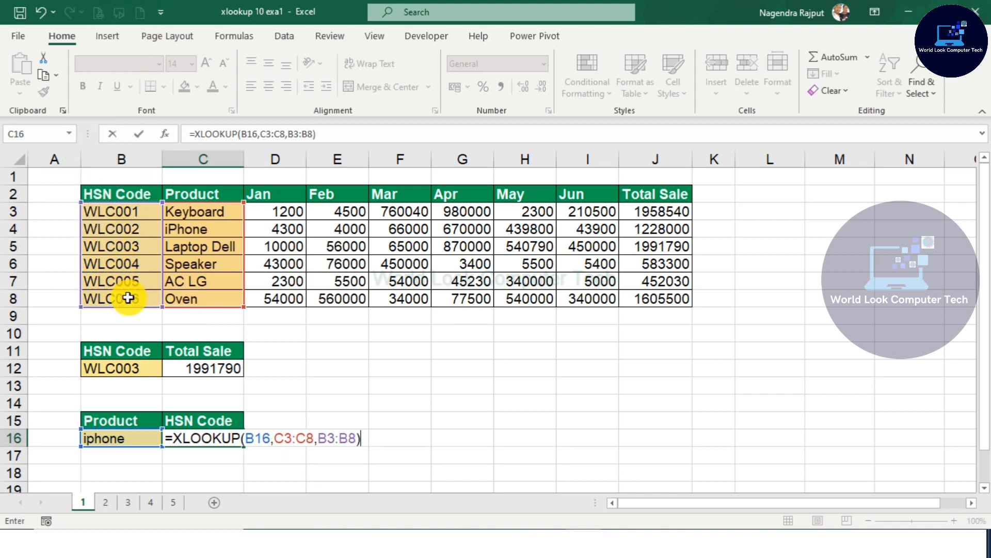
pyautogui.press('Return')
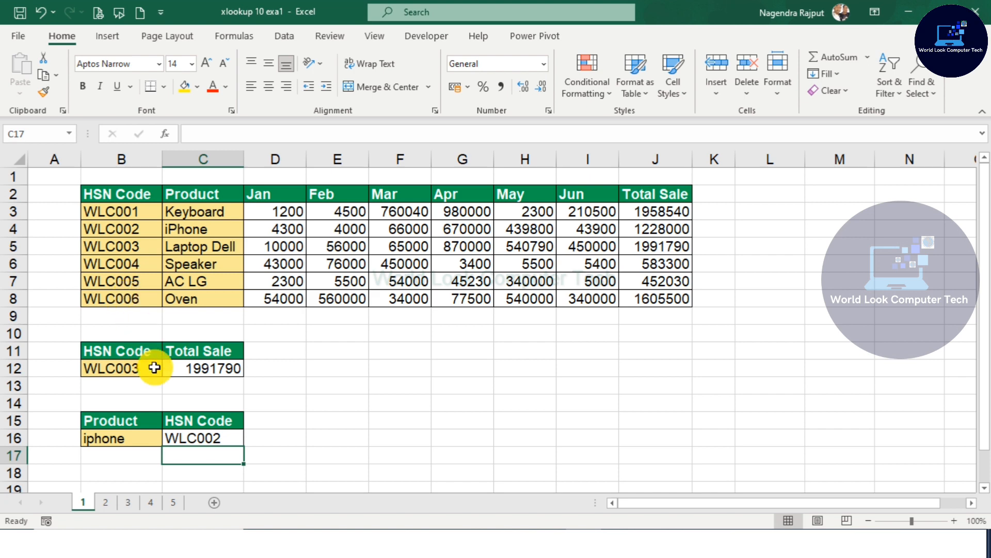
# Step: Change the product in B16 to ac lg
pyautogui.click(141, 439)
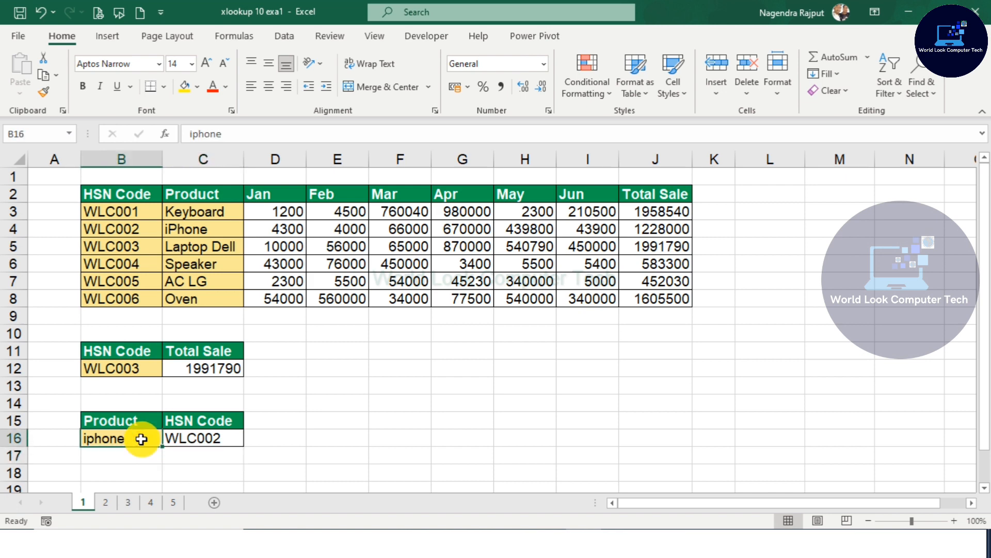
pyautogui.write('ac lg')
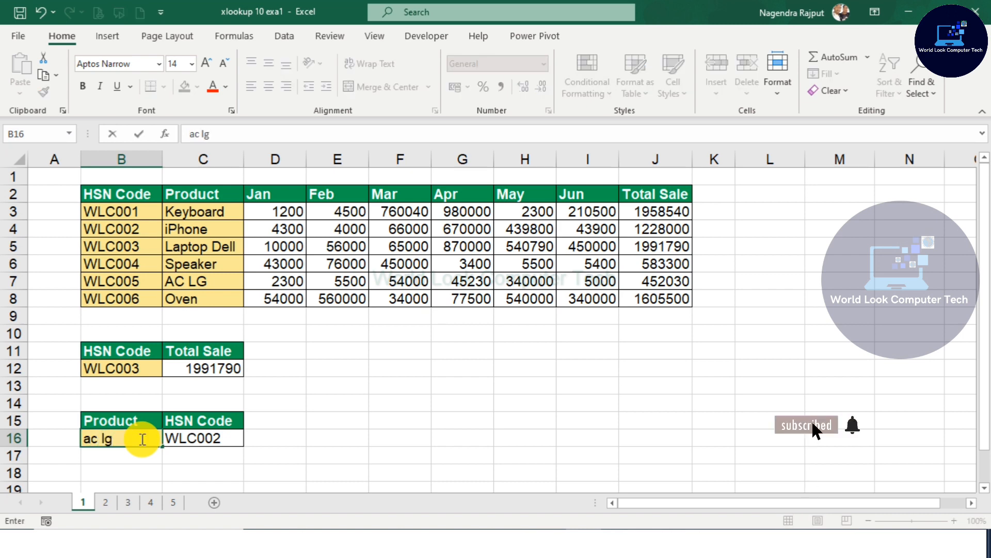
pyautogui.press('Return')
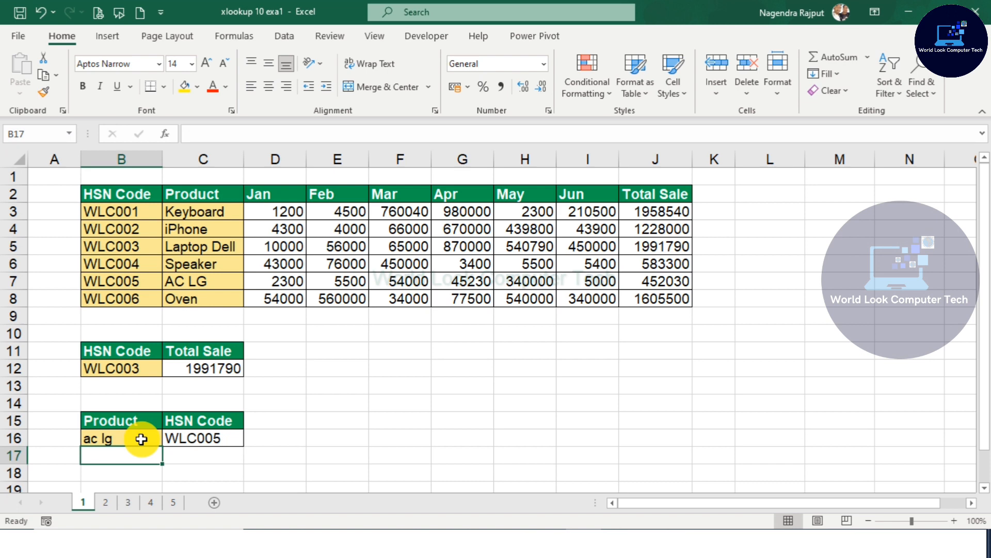
# Step: Change the HSN code in B12 to WLC005
pyautogui.click(122, 370)
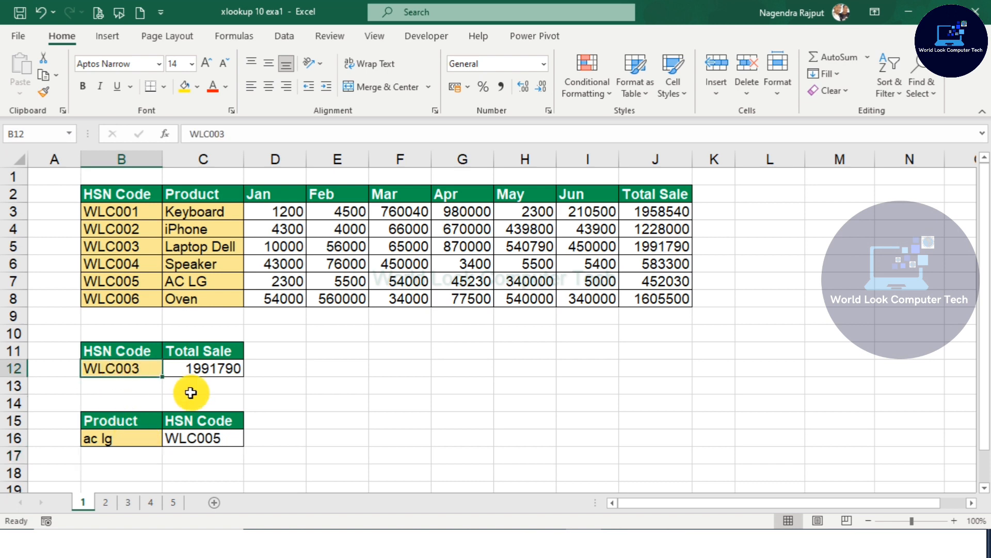
pyautogui.press('F2')
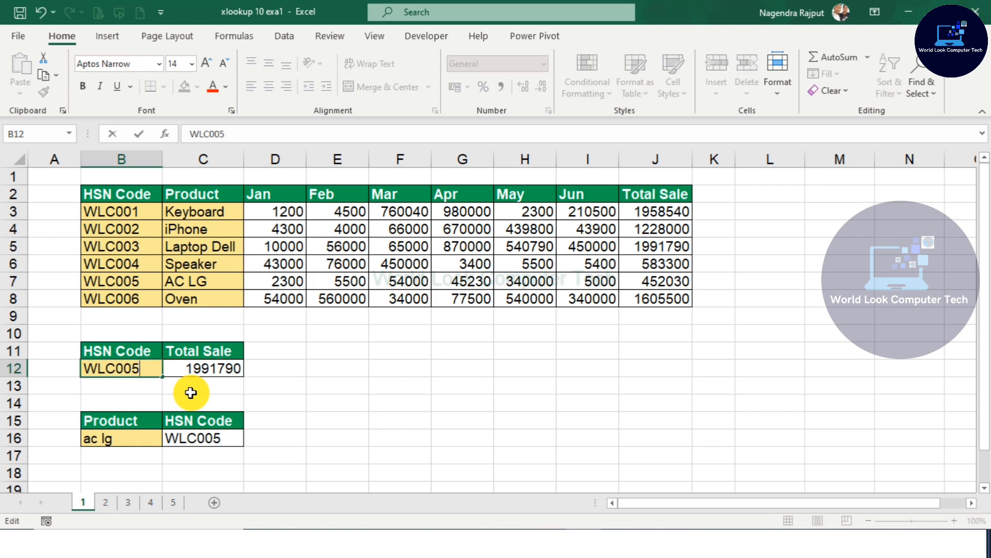
pyautogui.press('Return')
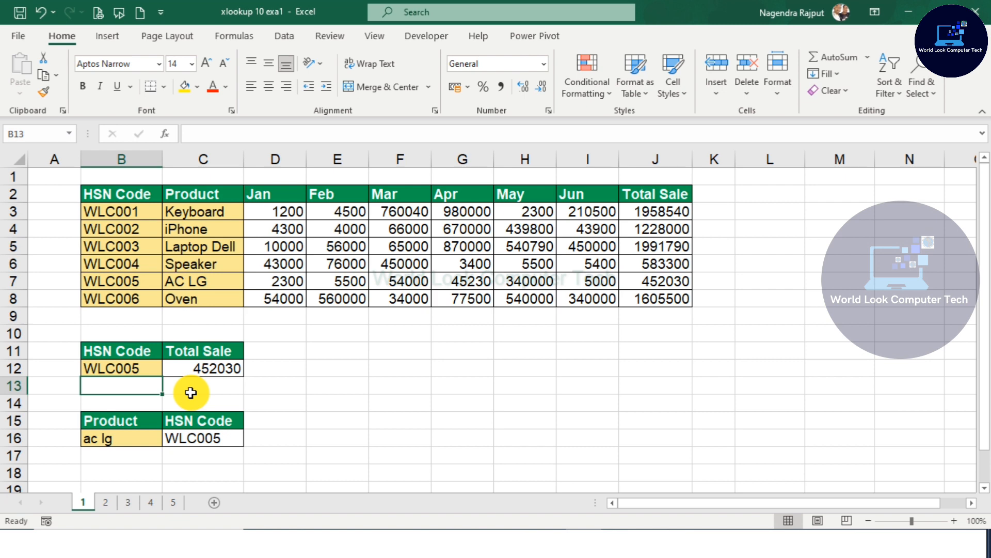
# Step: On sheet 2, clear the existing lookup formulas in C13 and D17
pyautogui.click(105, 502)
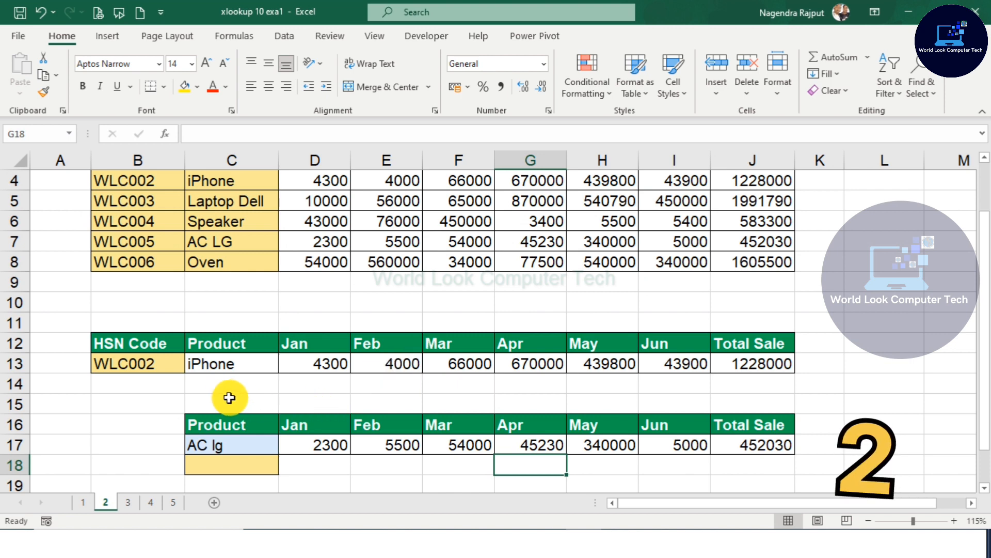
pyautogui.click(211, 366)
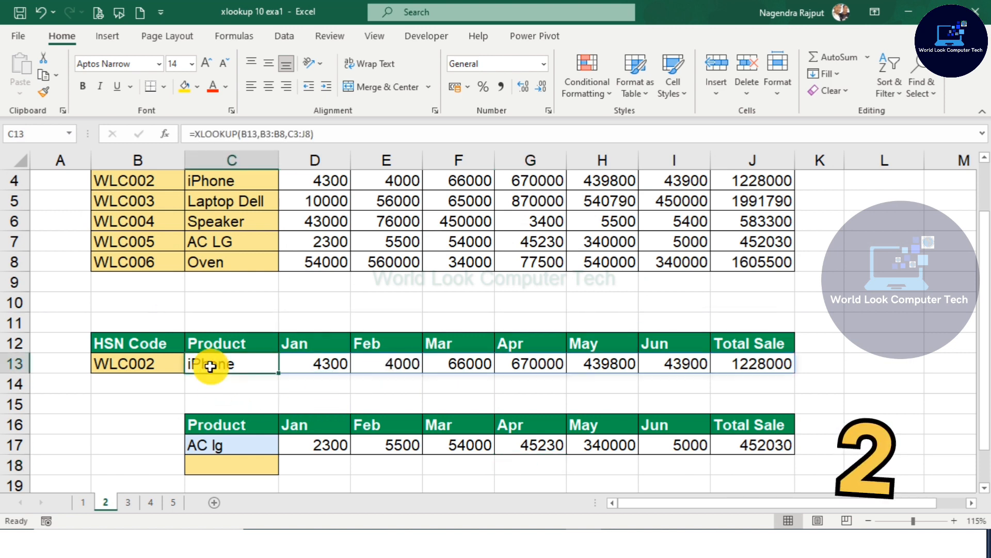
pyautogui.press('Delete')
pyautogui.click(311, 447)
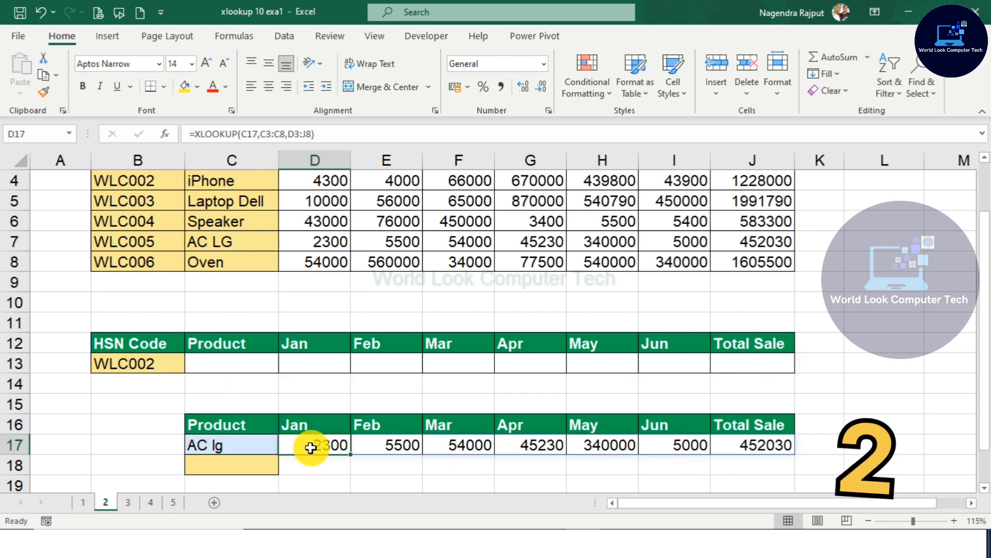
pyautogui.press('Delete')
# Step: Enter =XLOOKUP(B13,B3:B8,C3:J8) in C13 to return the product and monthly sales row for the HSN code in B13
pyautogui.click(230, 367)
pyautogui.click(226, 341)
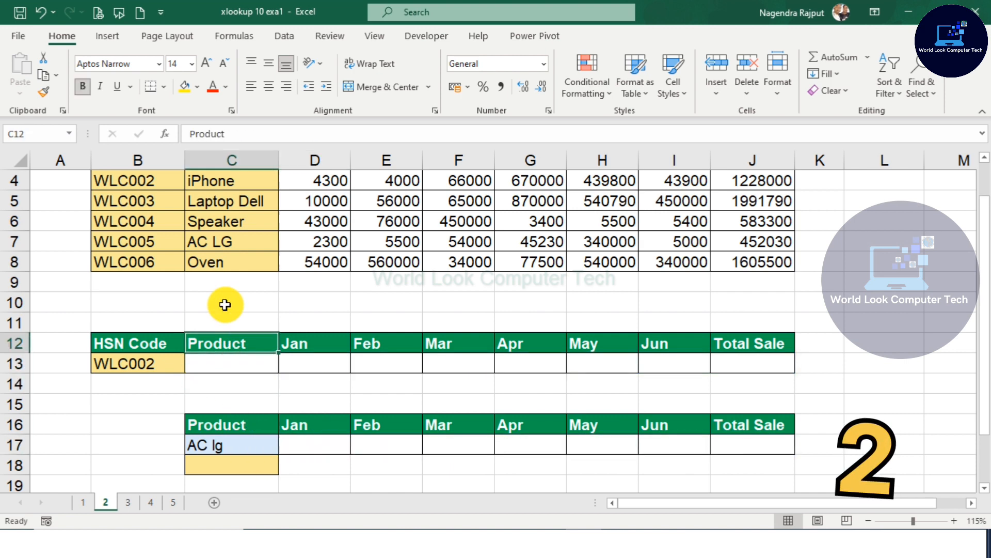
pyautogui.scroll(1, 224, 305)
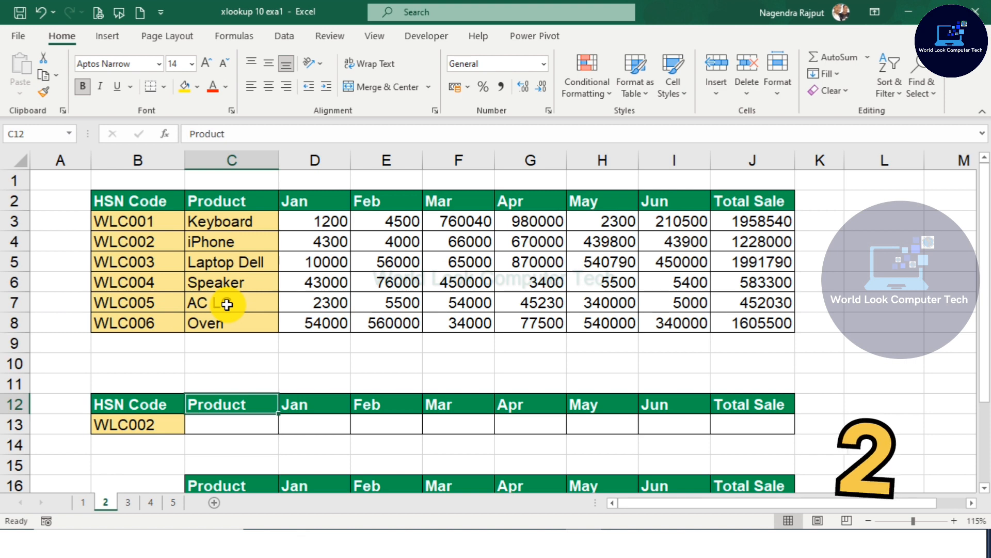
pyautogui.click(136, 206)
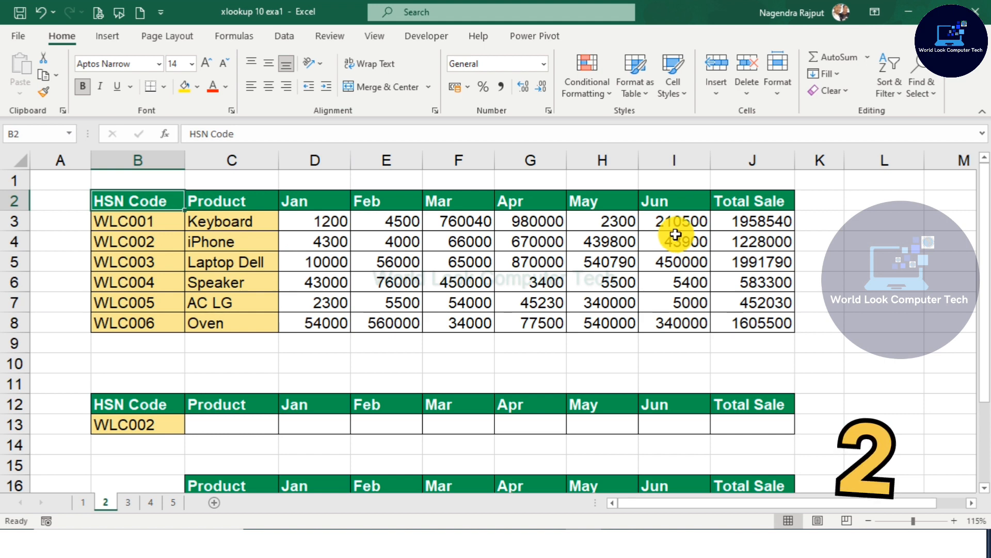
pyautogui.click(139, 432)
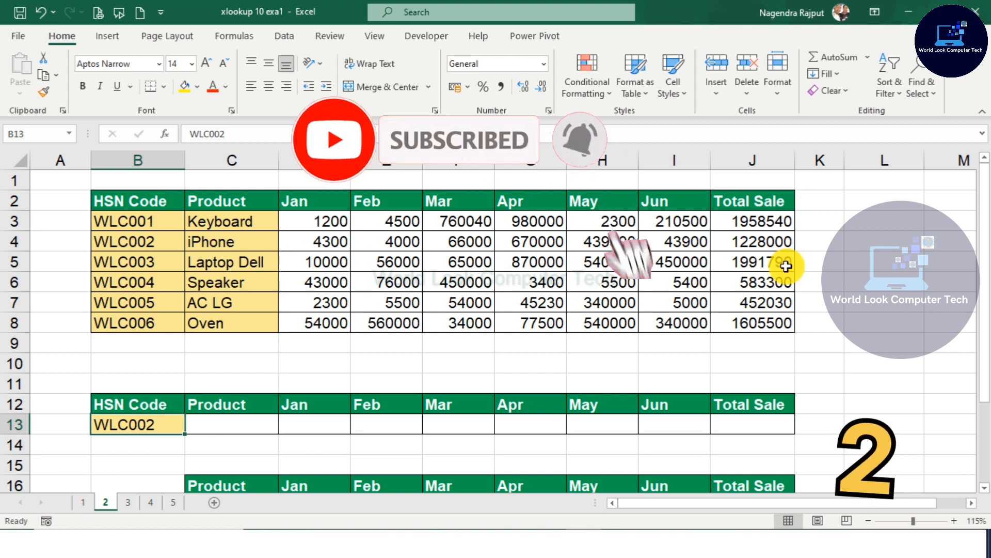
pyautogui.moveTo(249, 431); pyautogui.dragTo(742, 423)
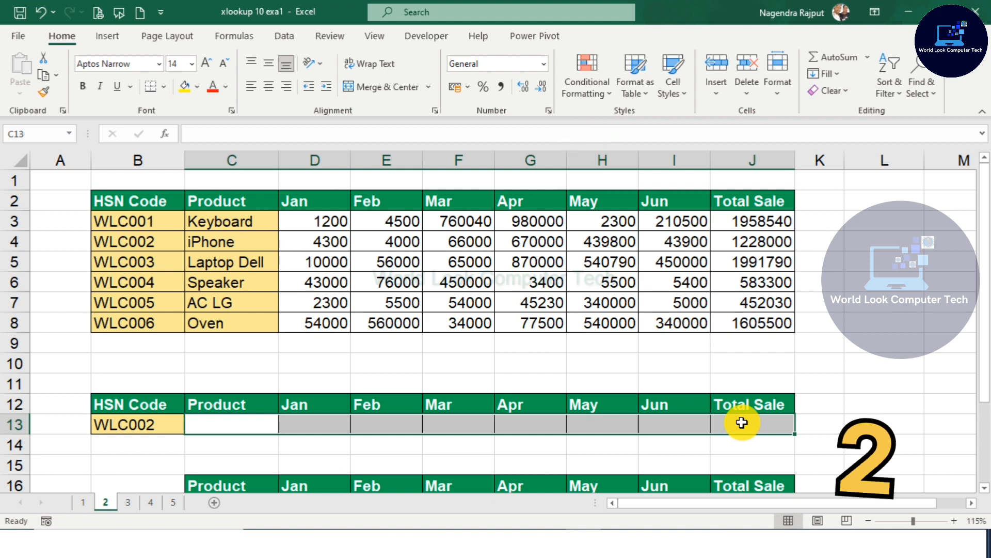
pyautogui.click(268, 424)
pyautogui.write('=')
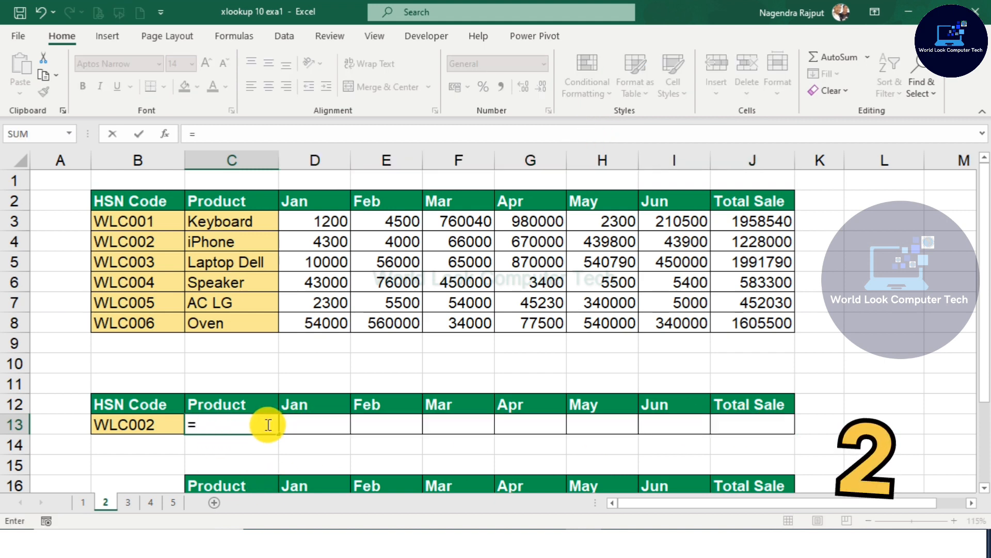
pyautogui.write('XLOO')
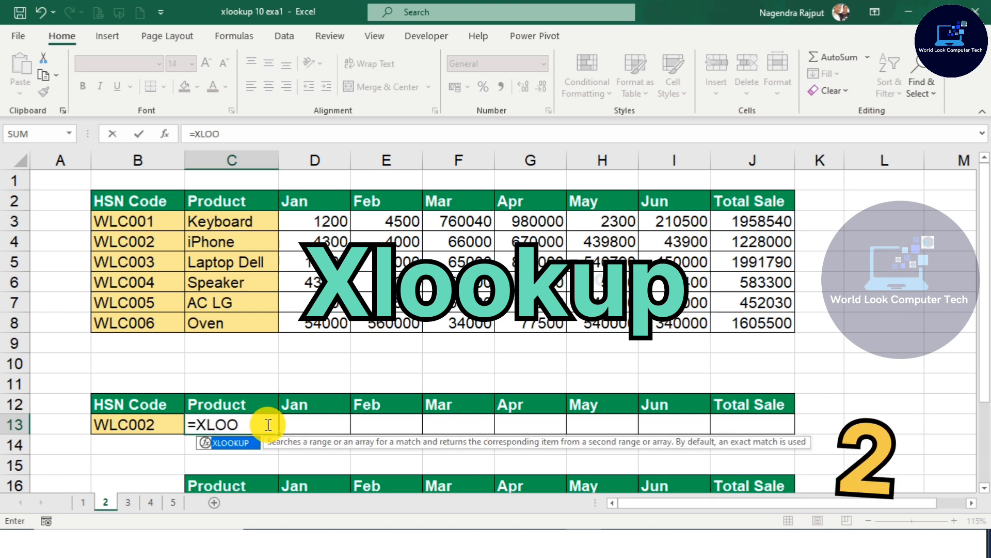
pyautogui.press('Tab')
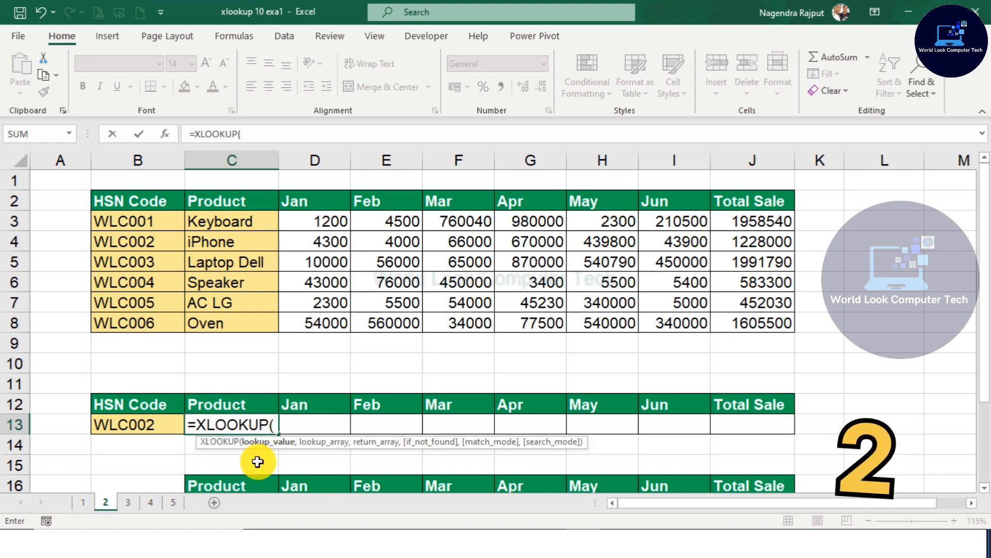
pyautogui.click(138, 427)
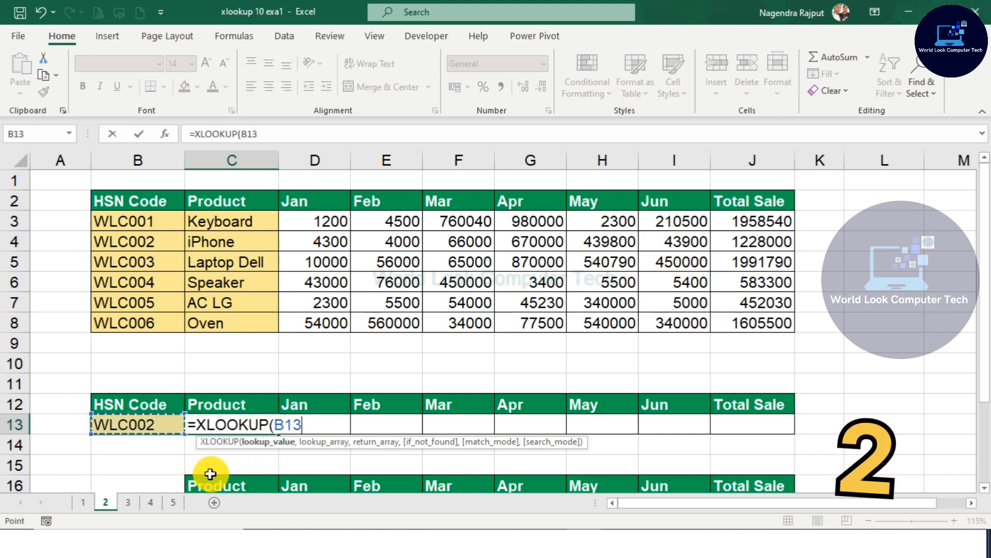
pyautogui.write(',')
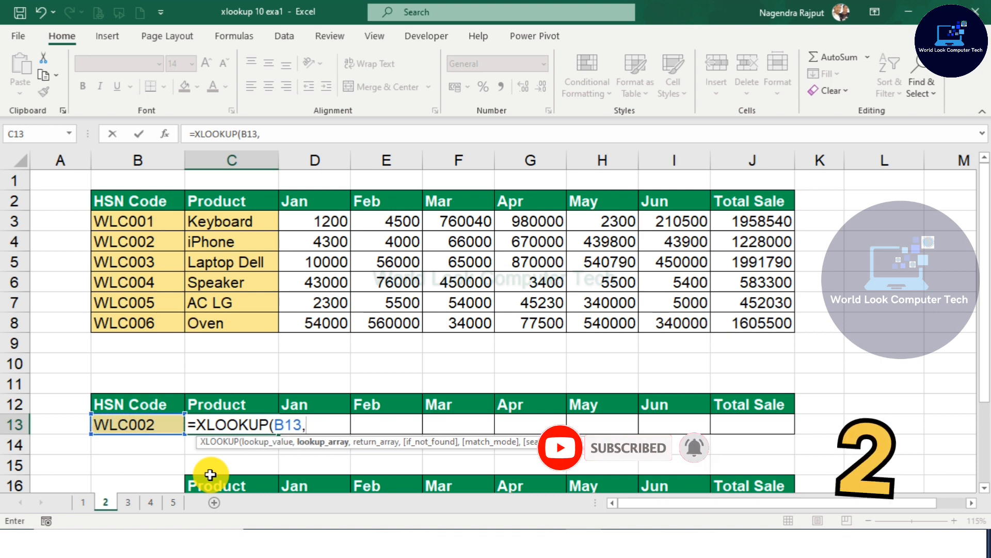
pyautogui.moveTo(126, 221); pyautogui.dragTo(155, 324)
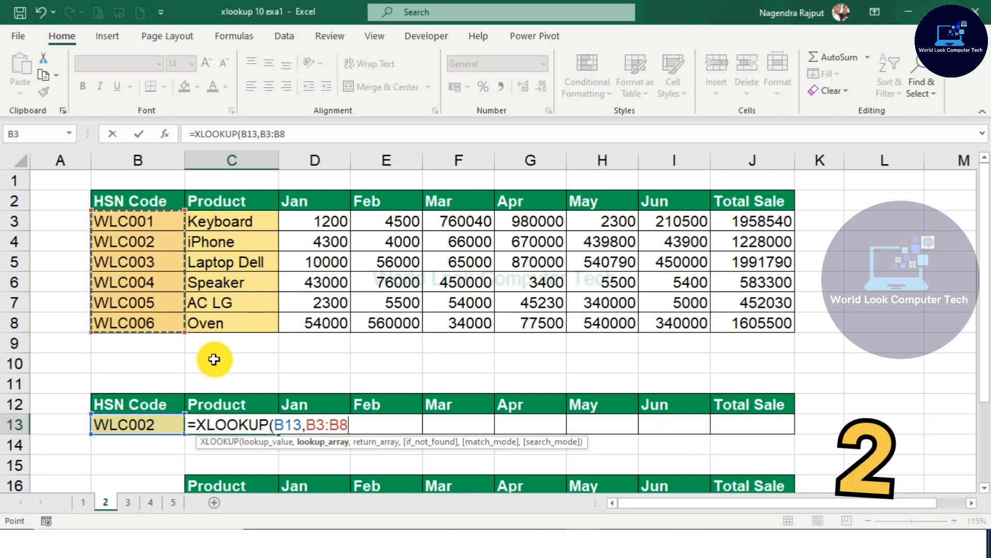
pyautogui.write(',')
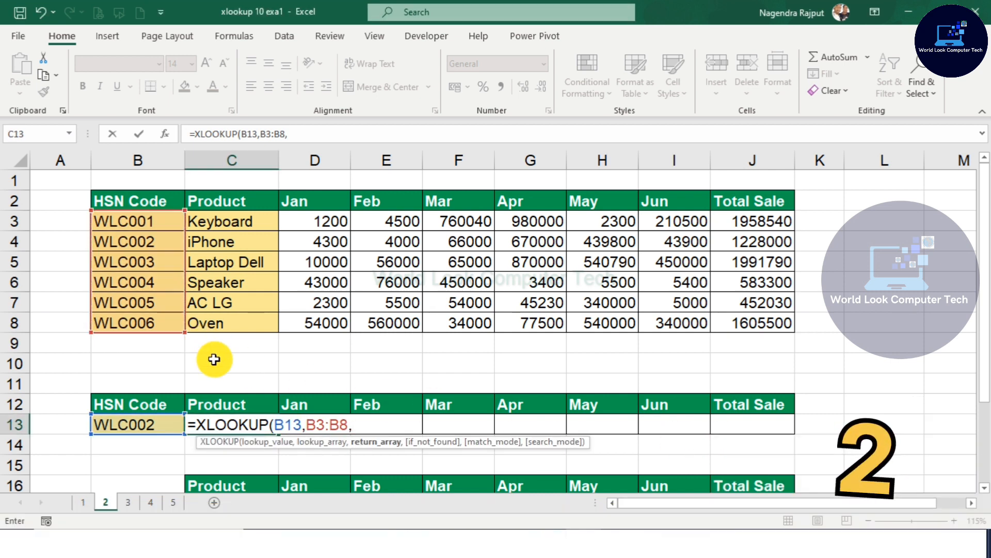
pyautogui.moveTo(219, 219); pyautogui.dragTo(744, 319)
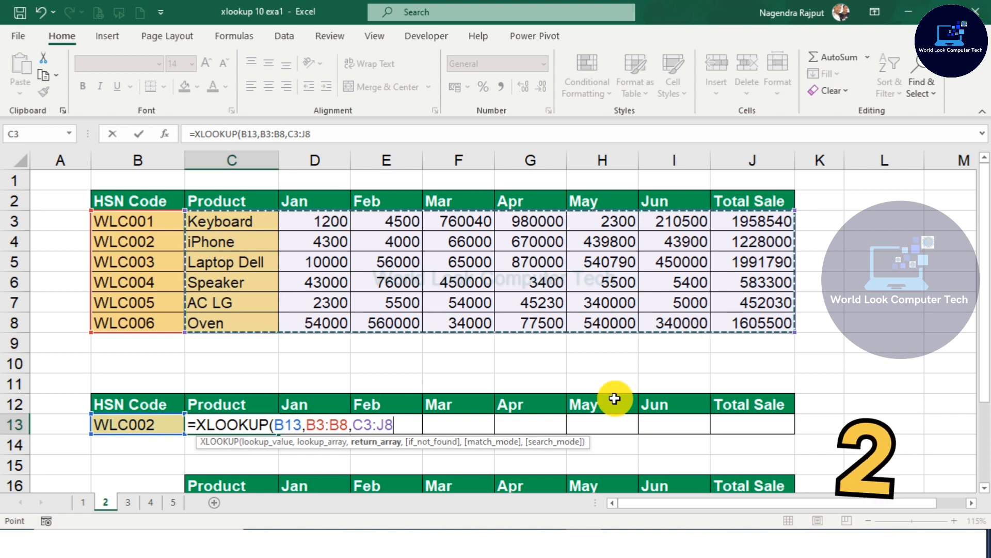
pyautogui.write(')')
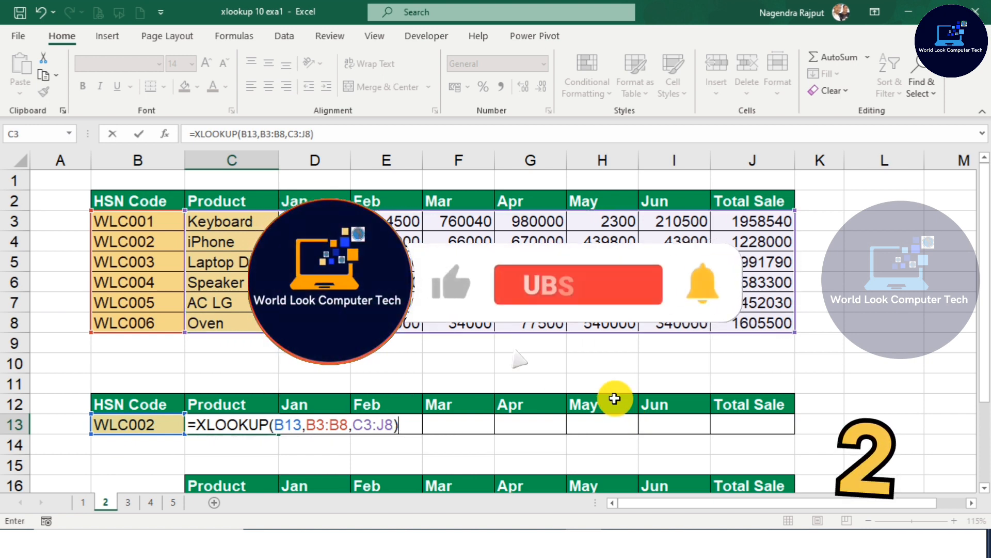
pyautogui.press('Return')
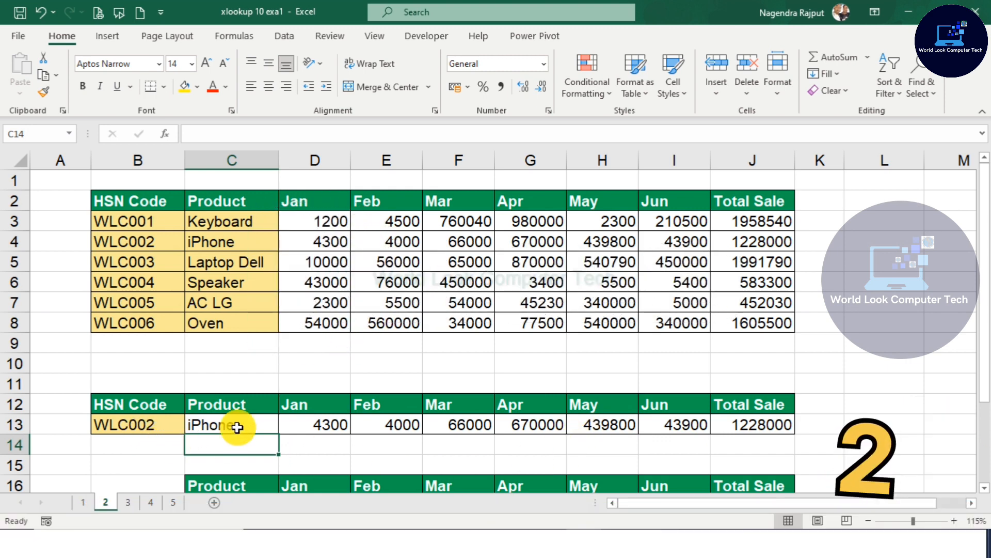
# Step: Change the HSN code in B13 to WLC006
pyautogui.click(326, 426)
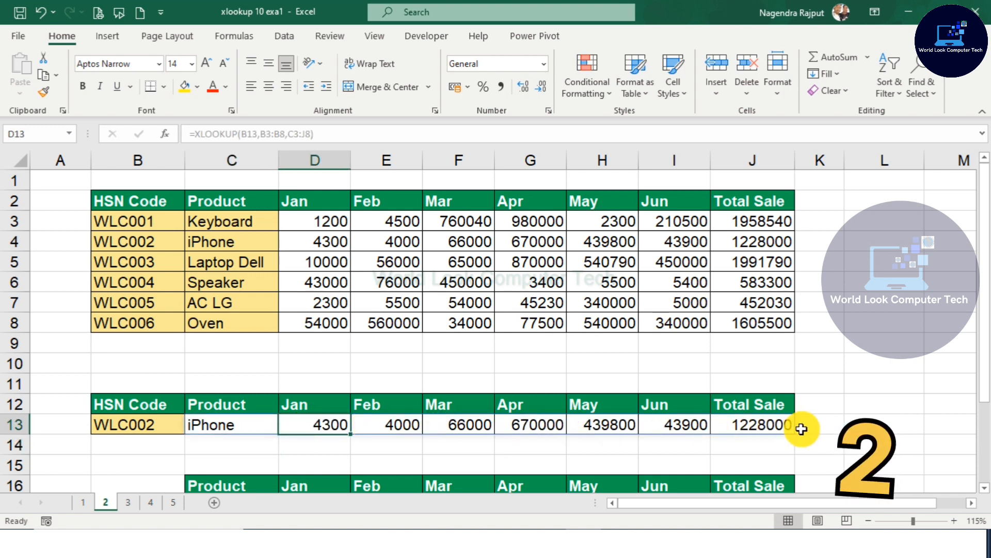
pyautogui.click(140, 422)
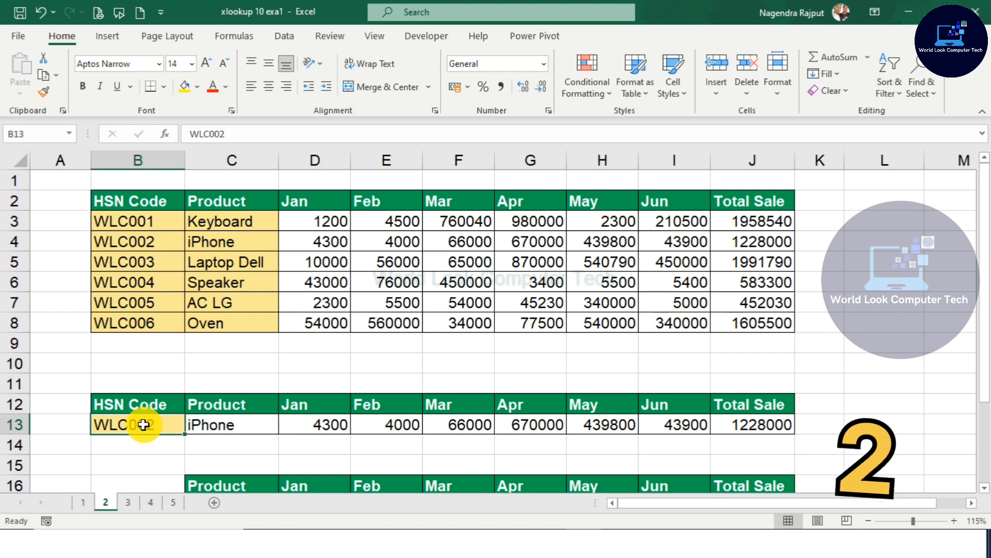
pyautogui.doubleClick(144, 424)
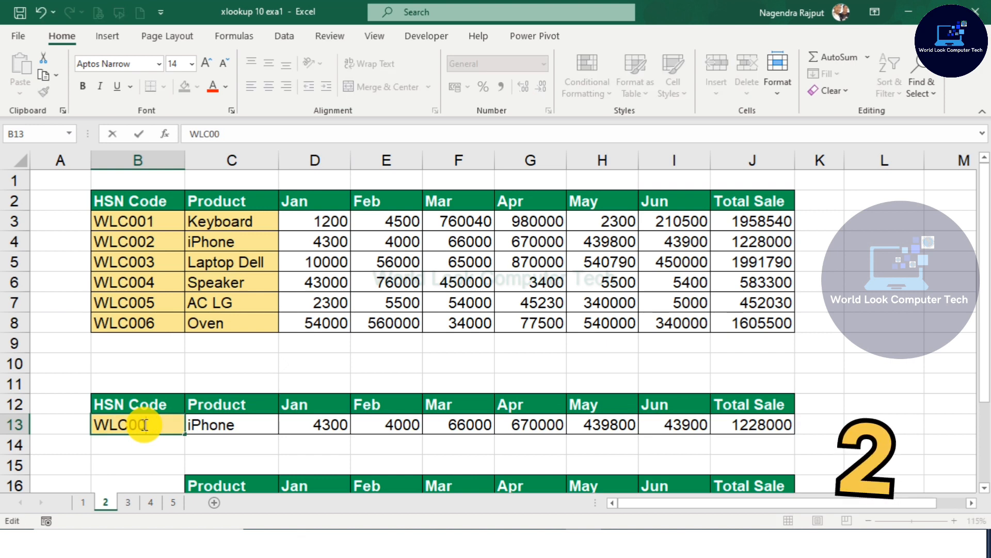
pyautogui.press('Return')
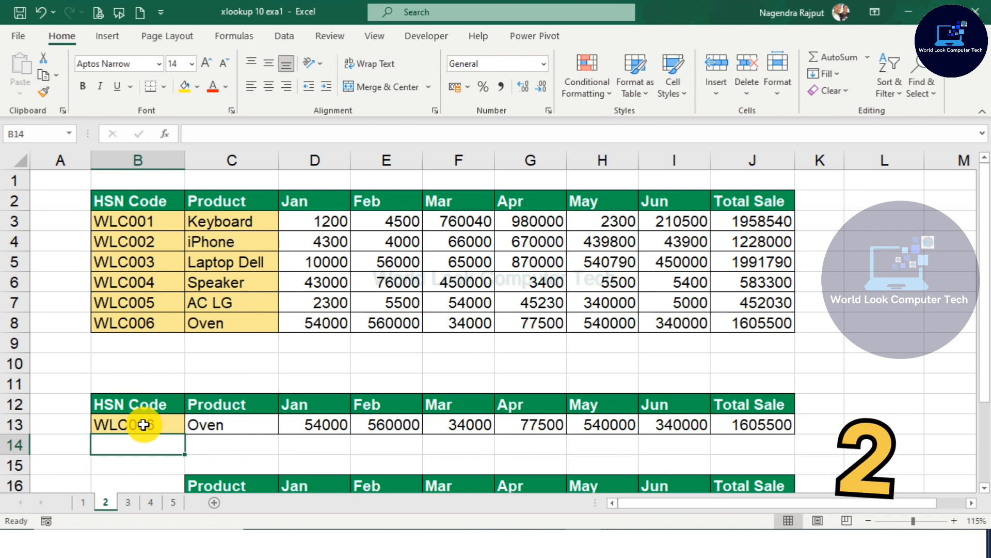
# Step: Enter =XLOOKUP(C17,C3:C8,D3:J8) in D17 to return the monthly sales row for the product in C17
pyautogui.scroll(-1, 158, 435)
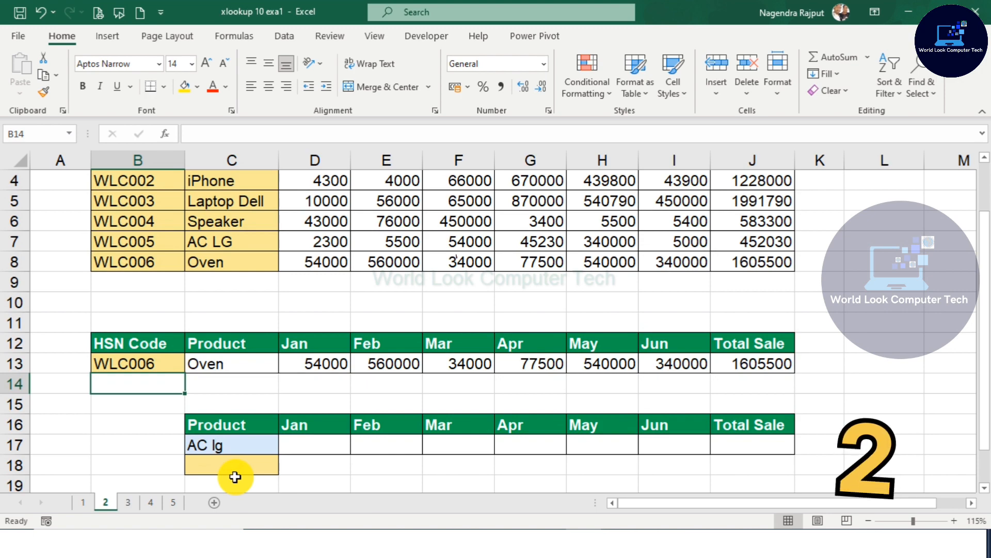
pyautogui.scroll(1, 253, 486)
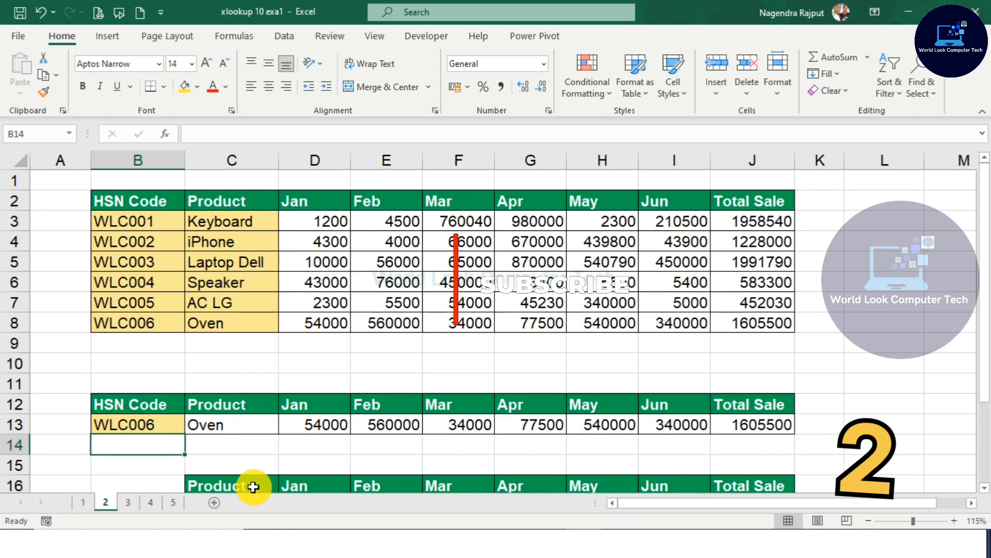
pyautogui.scroll(-1, 253, 486)
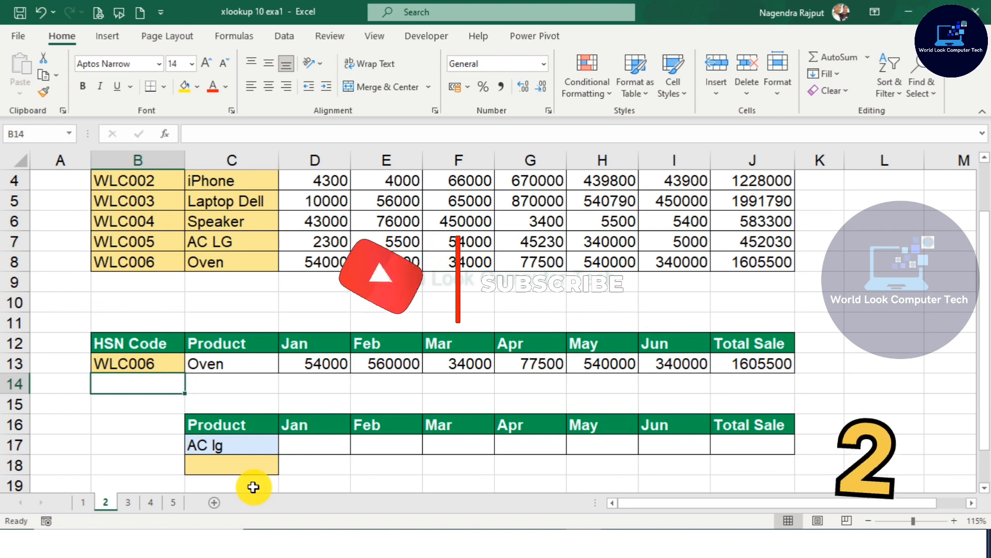
pyautogui.click(309, 439)
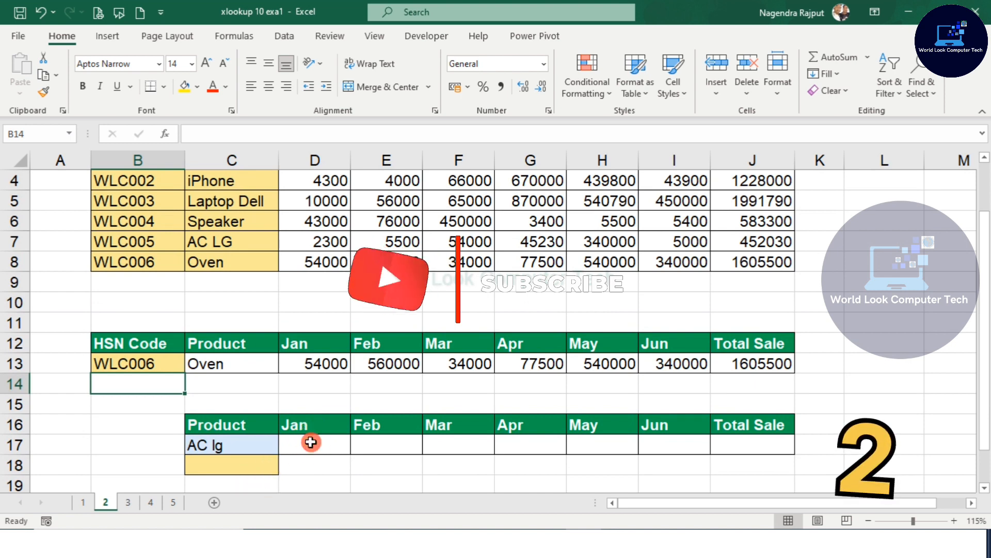
pyautogui.write('=')
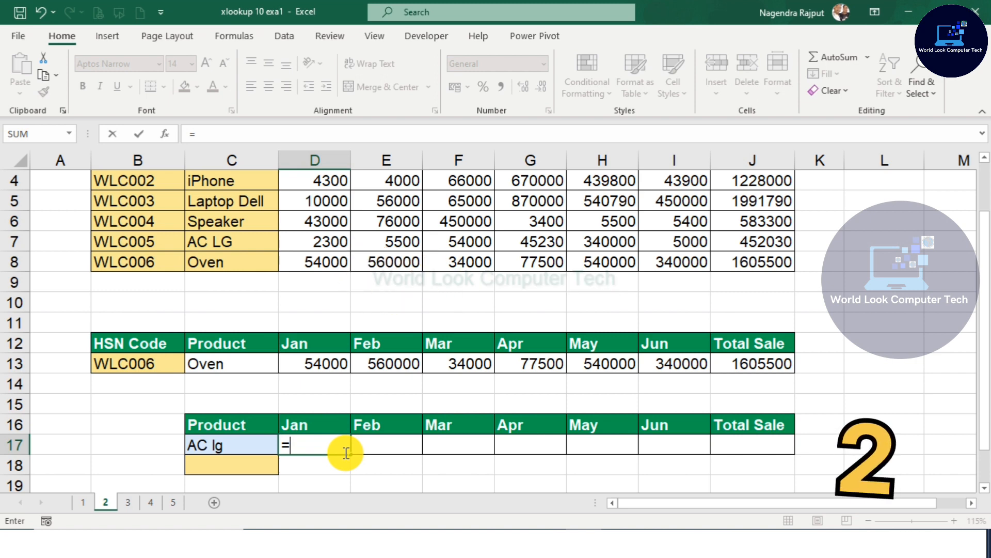
pyautogui.write('XLOOKUP(')
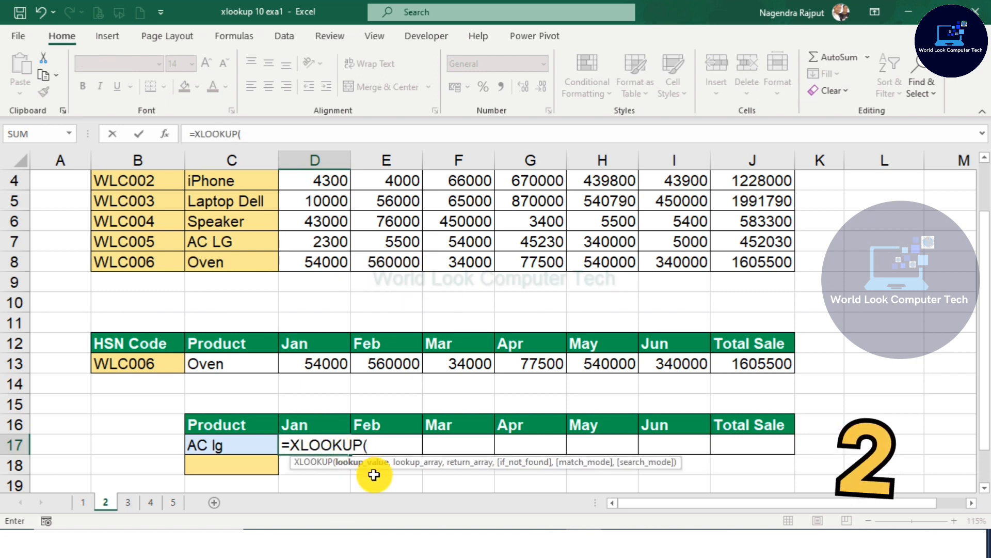
pyautogui.click(233, 444)
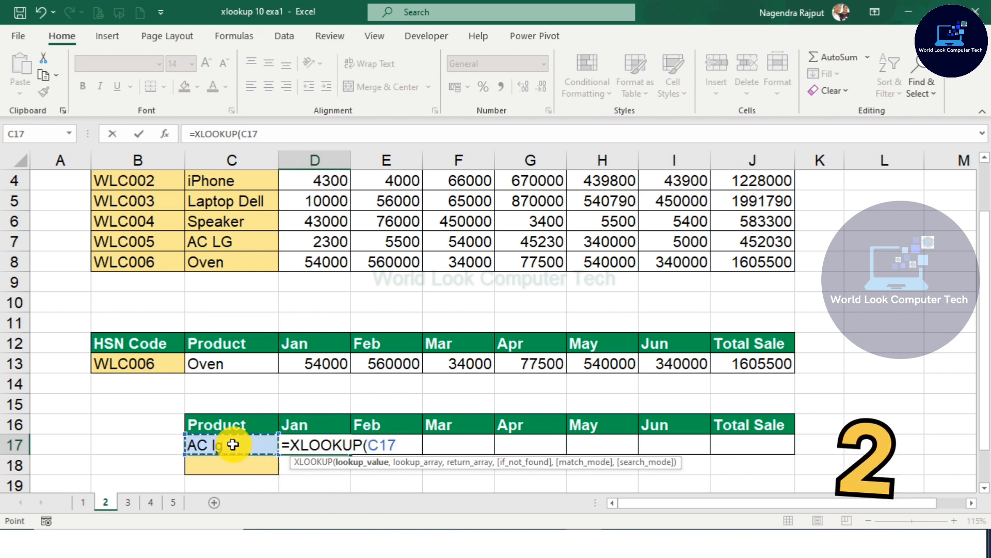
pyautogui.write(',')
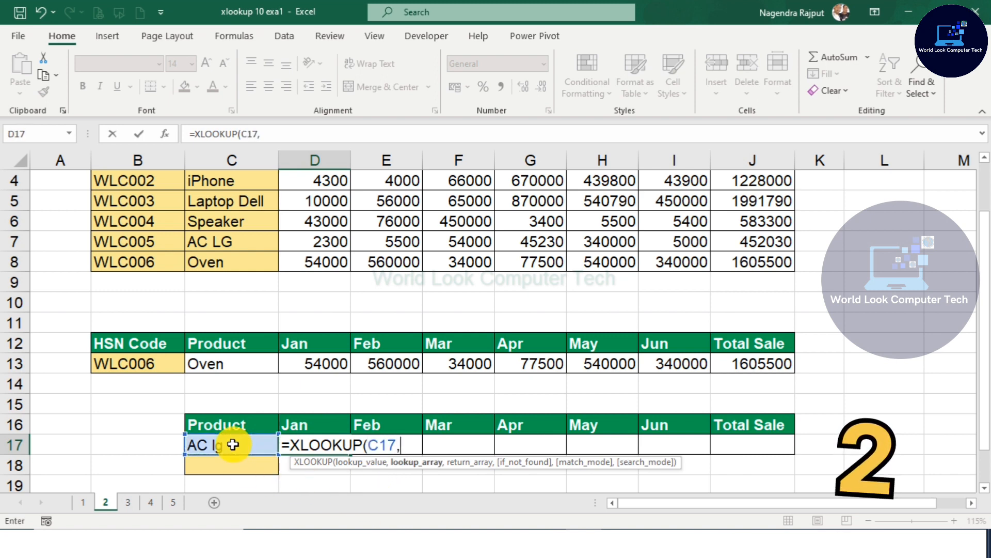
pyautogui.scroll(3, 233, 444)
pyautogui.moveTo(211, 221); pyautogui.dragTo(223, 322)
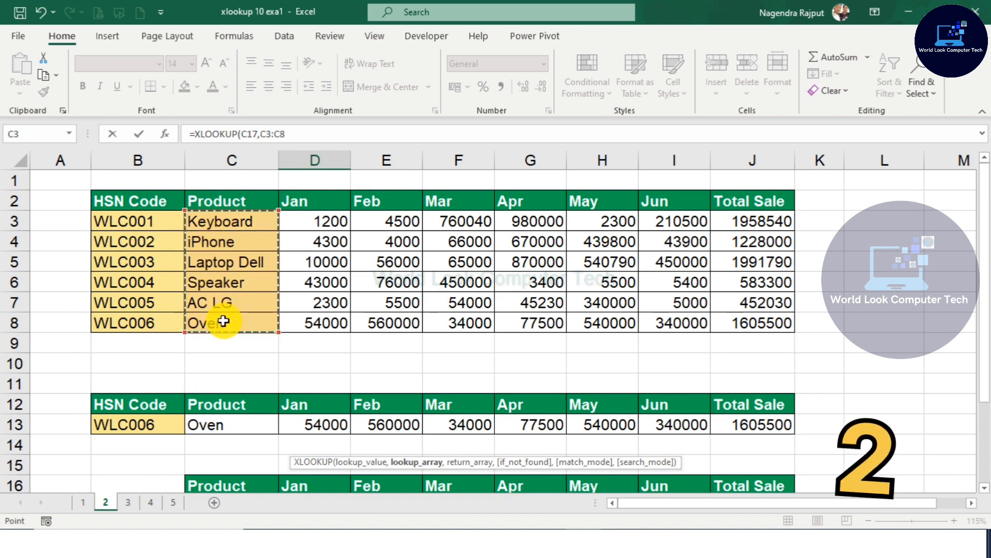
pyautogui.write(',')
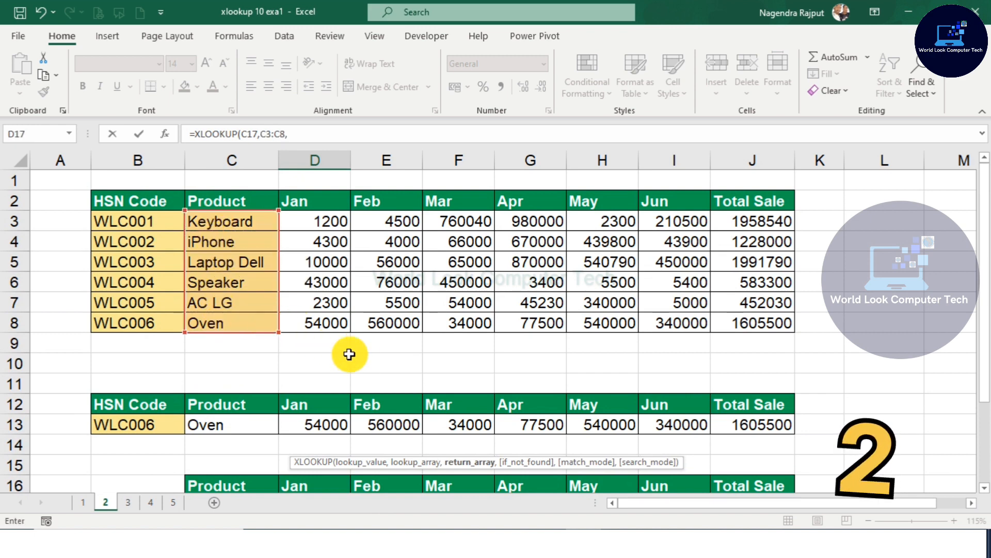
pyautogui.scroll(-1, 354, 356)
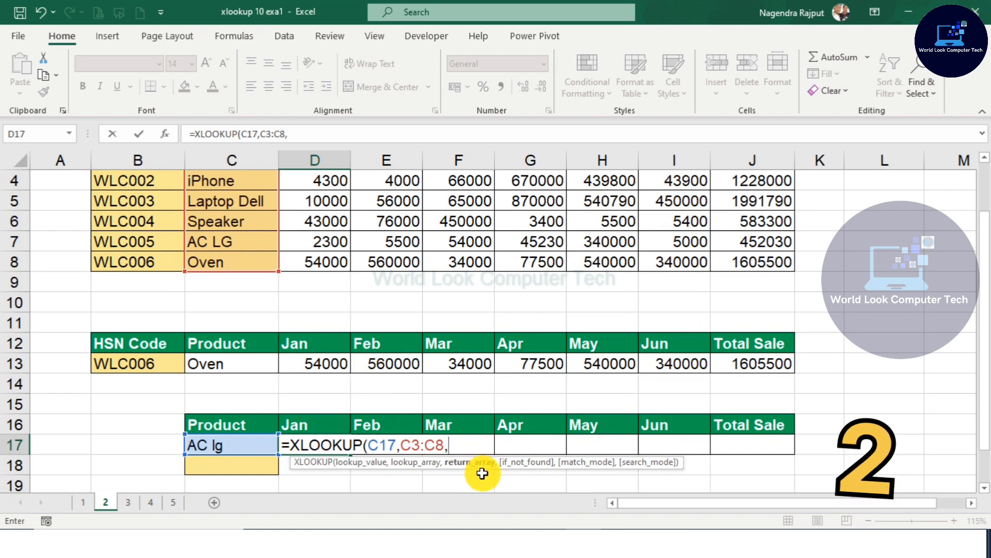
pyautogui.scroll(1, 340, 269)
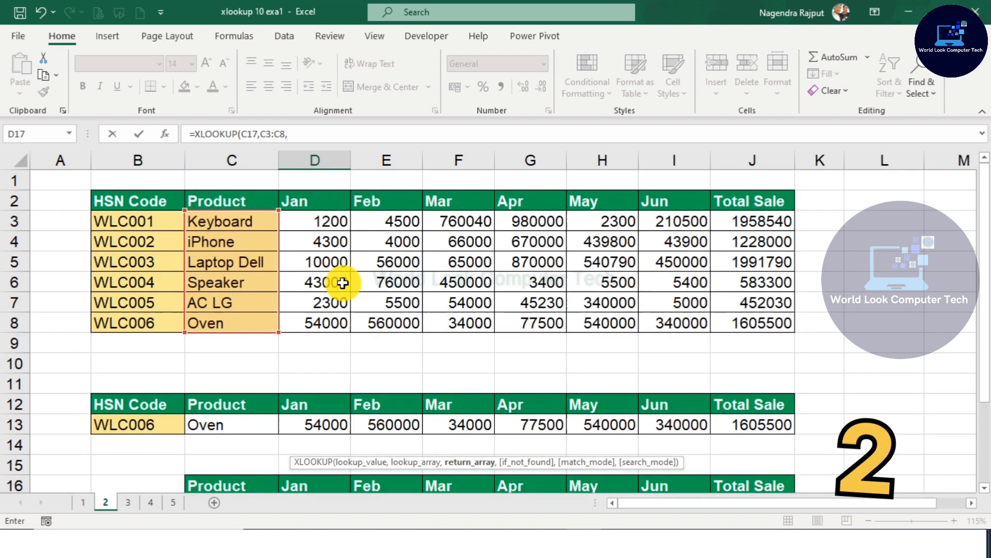
pyautogui.click(302, 223)
pyautogui.moveTo(302, 223); pyautogui.dragTo(764, 321)
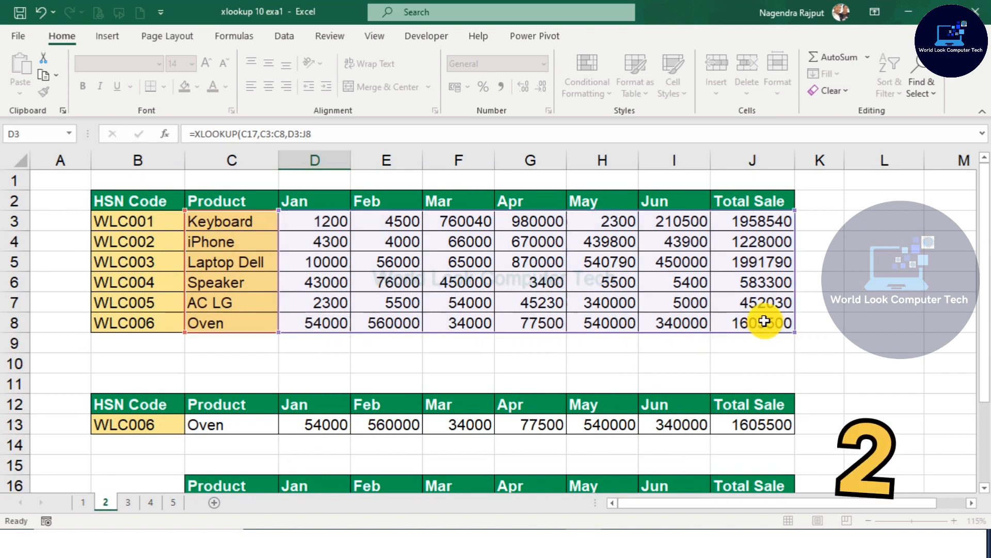
pyautogui.press('Return')
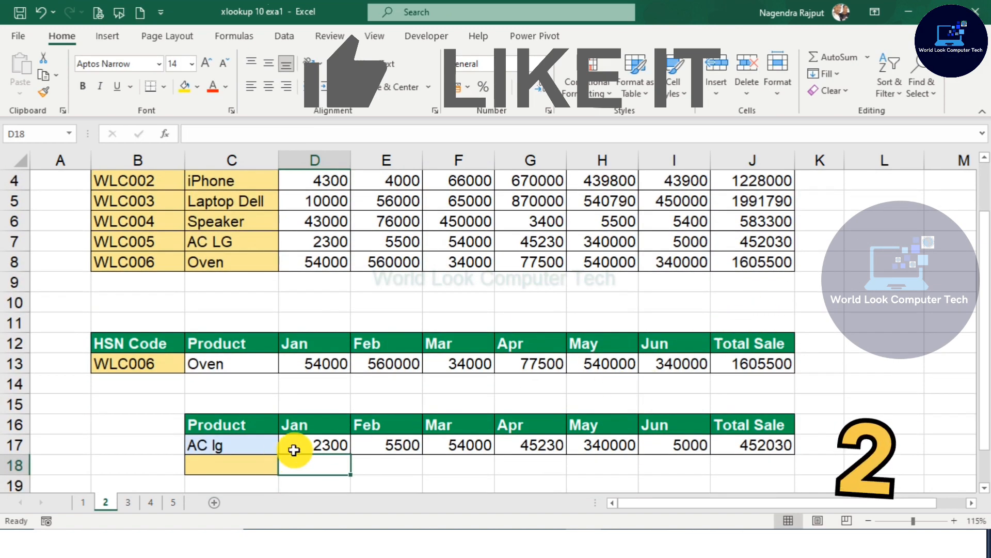
# Step: Change the product in C17 to OVEN
pyautogui.click(246, 445)
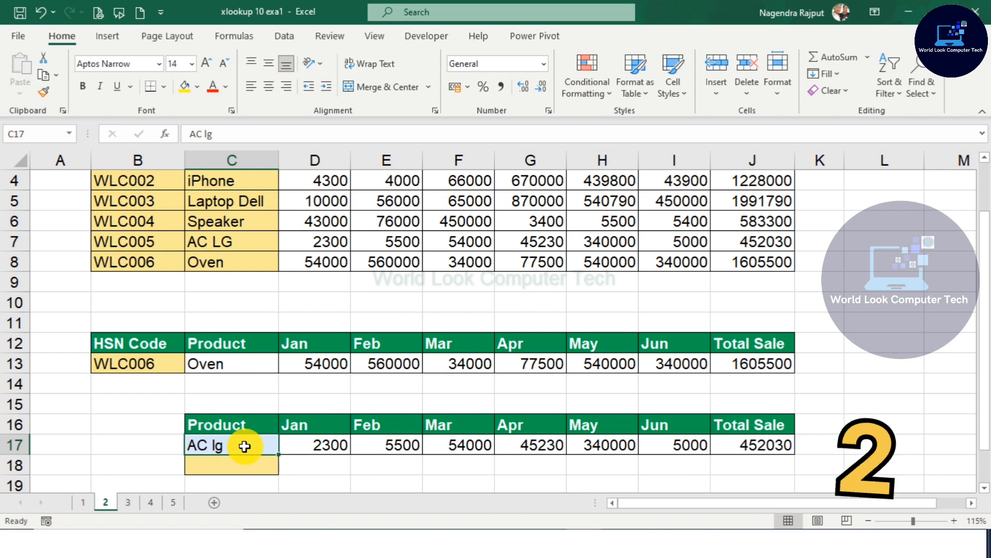
pyautogui.write('OV')
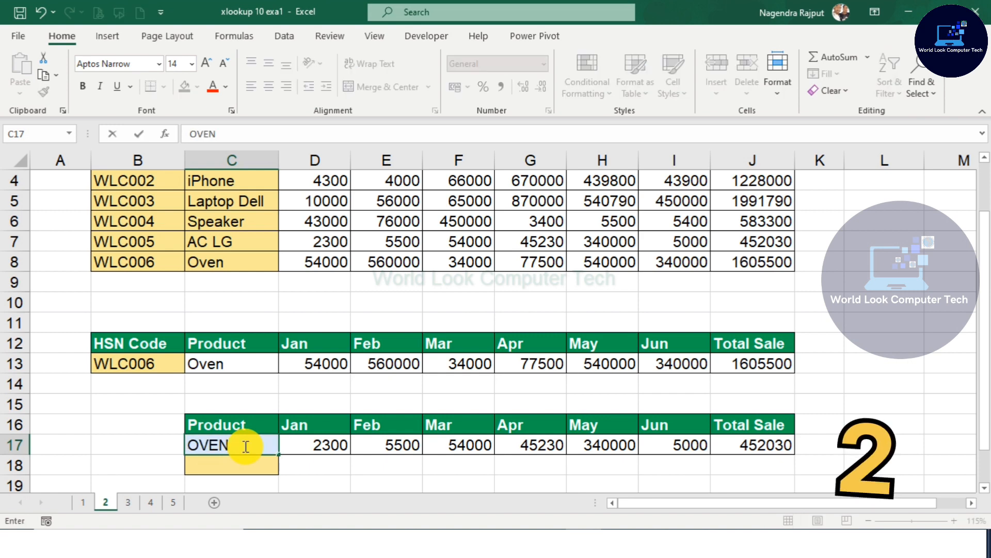
pyautogui.write('EN')
pyautogui.press('Return')
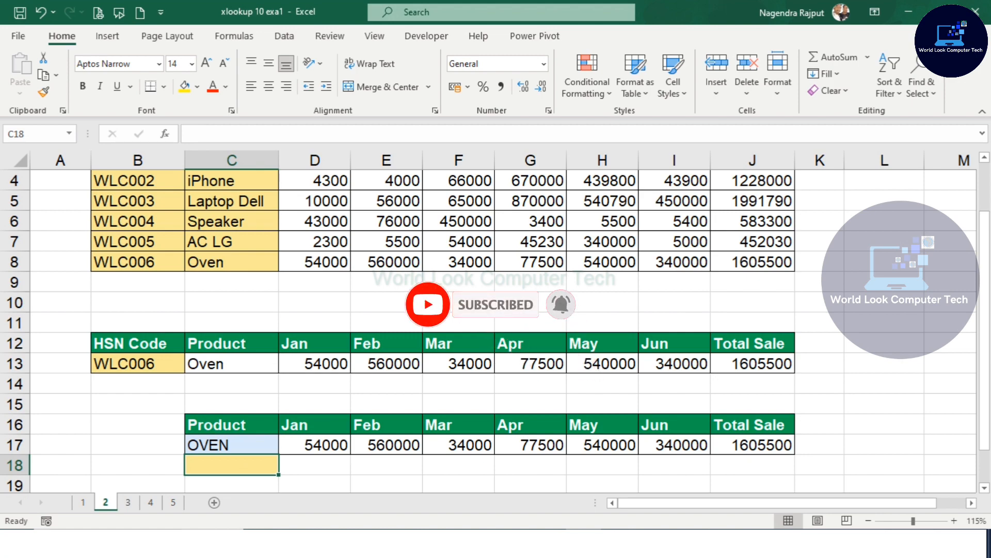
# Step: On sheet 3, clear the existing lookup formula in C12
pyautogui.click(129, 502)
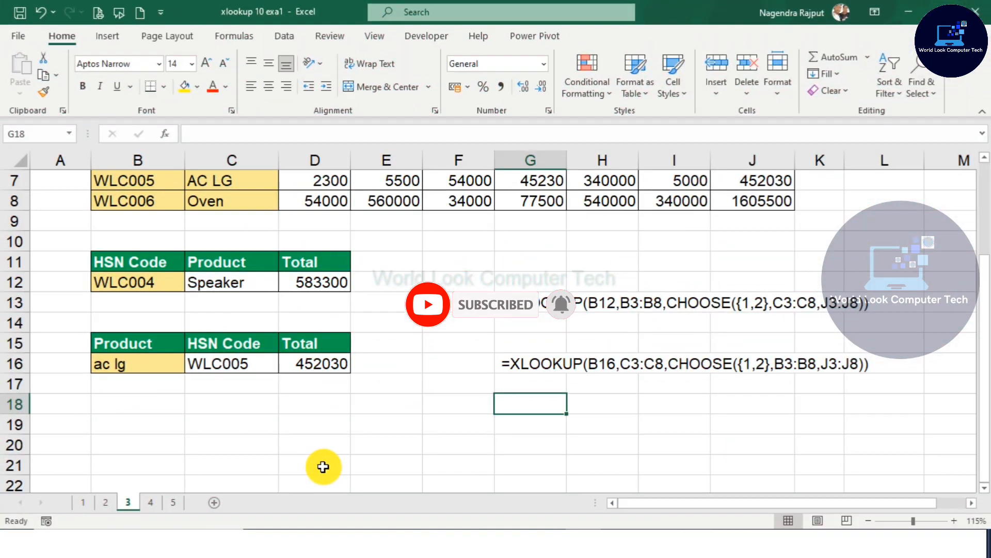
pyautogui.scroll(1, 355, 448)
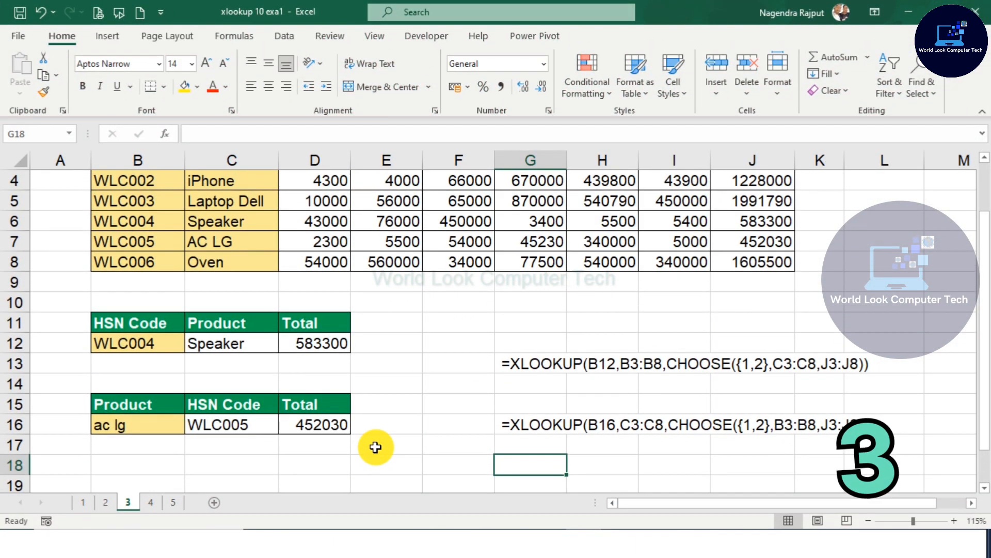
pyautogui.scroll(1, 375, 447)
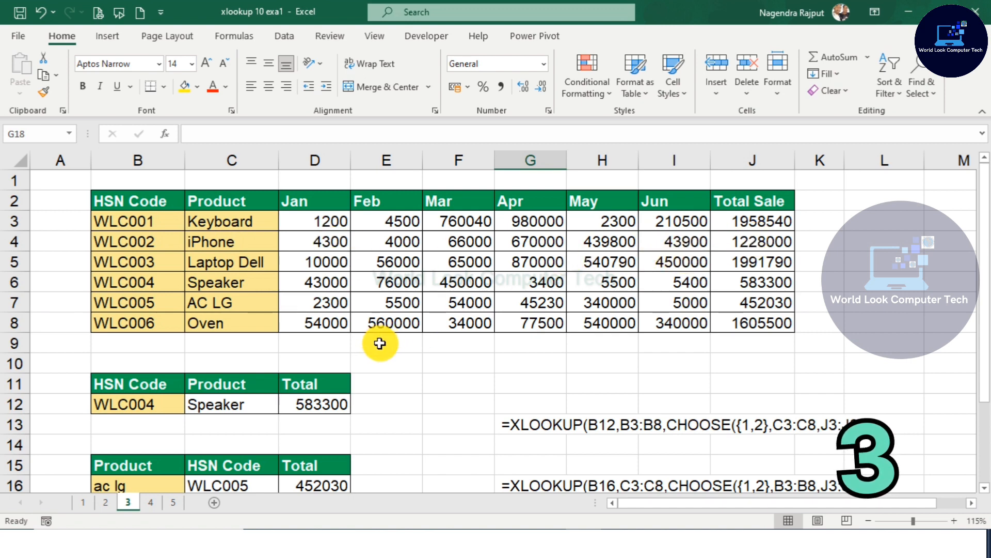
pyautogui.scroll(-1, 358, 348)
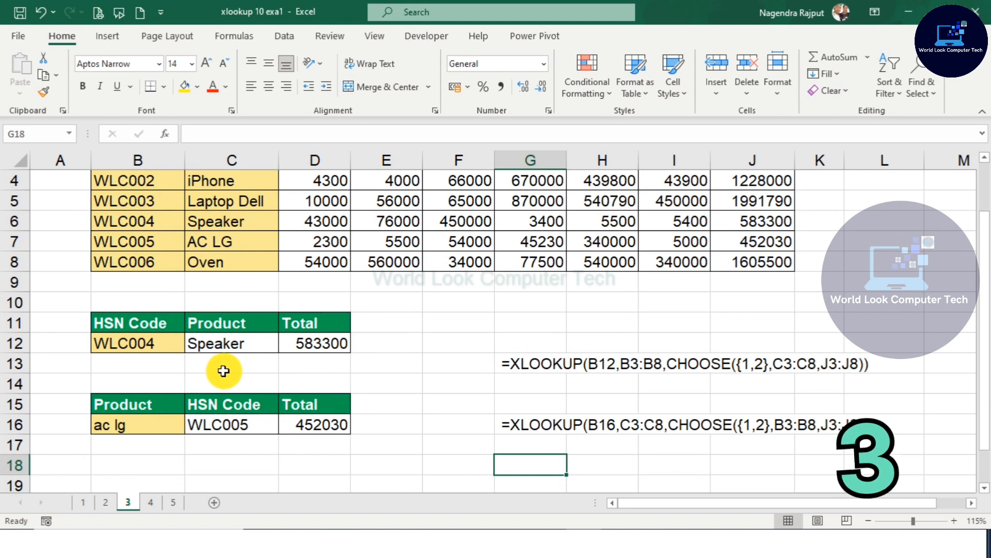
pyautogui.click(153, 343)
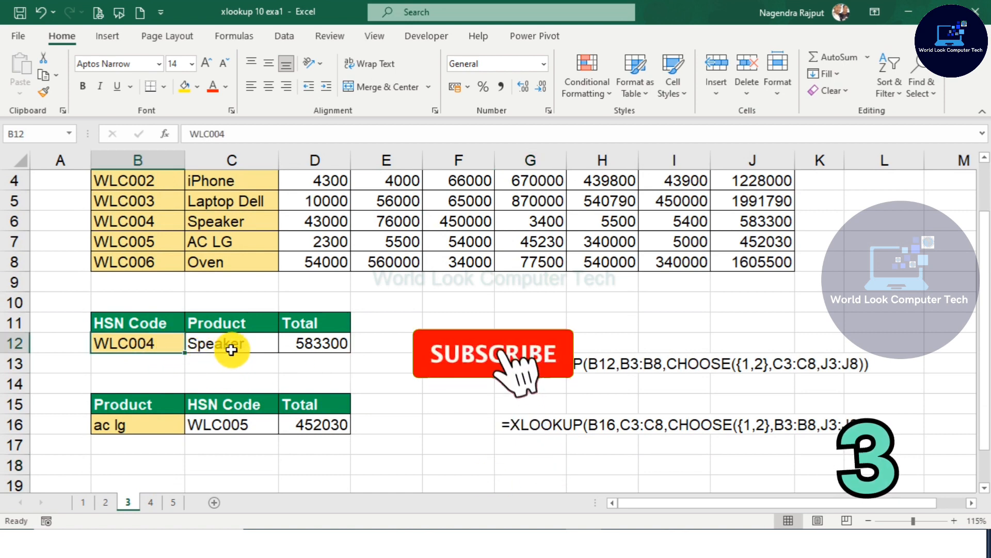
pyautogui.click(253, 343)
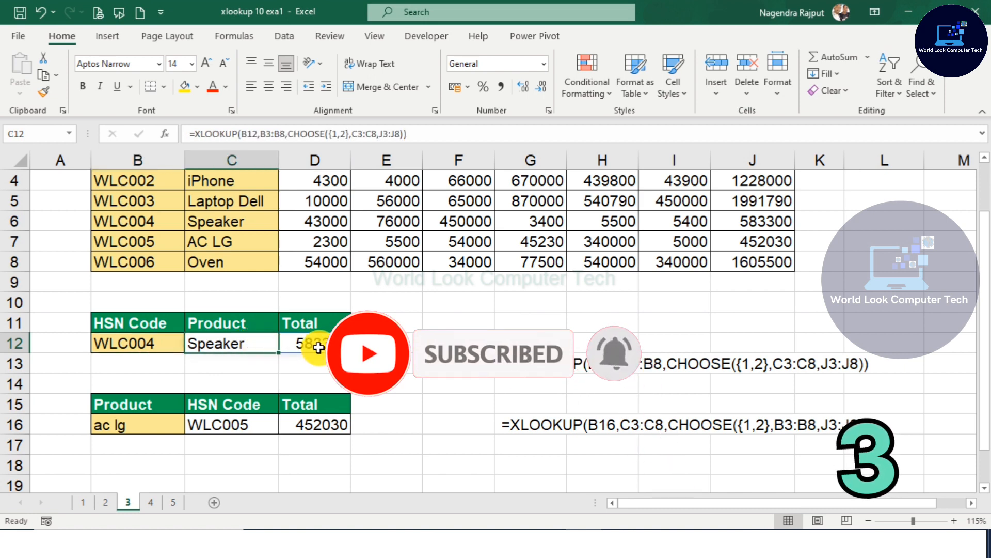
pyautogui.click(250, 381)
pyautogui.click(228, 338)
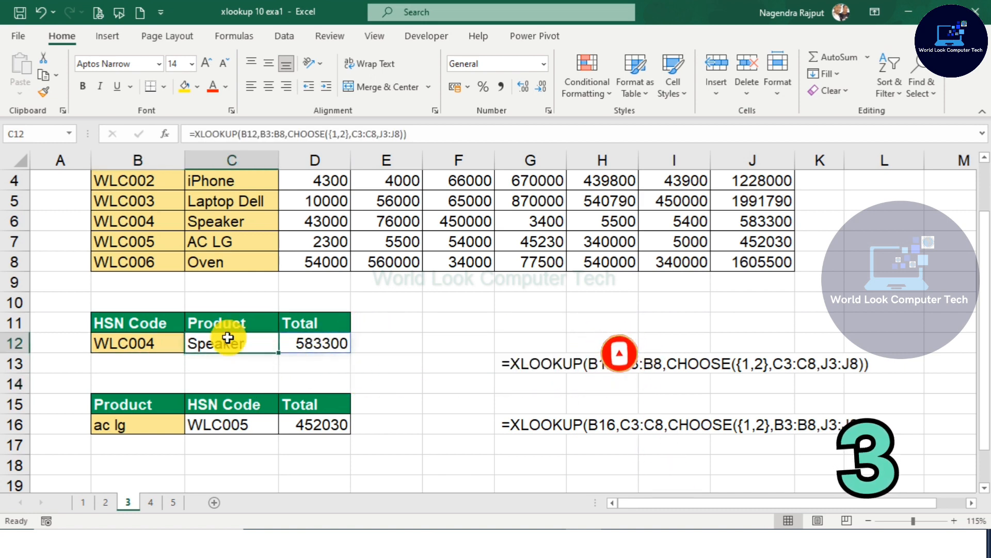
pyautogui.press('Delete')
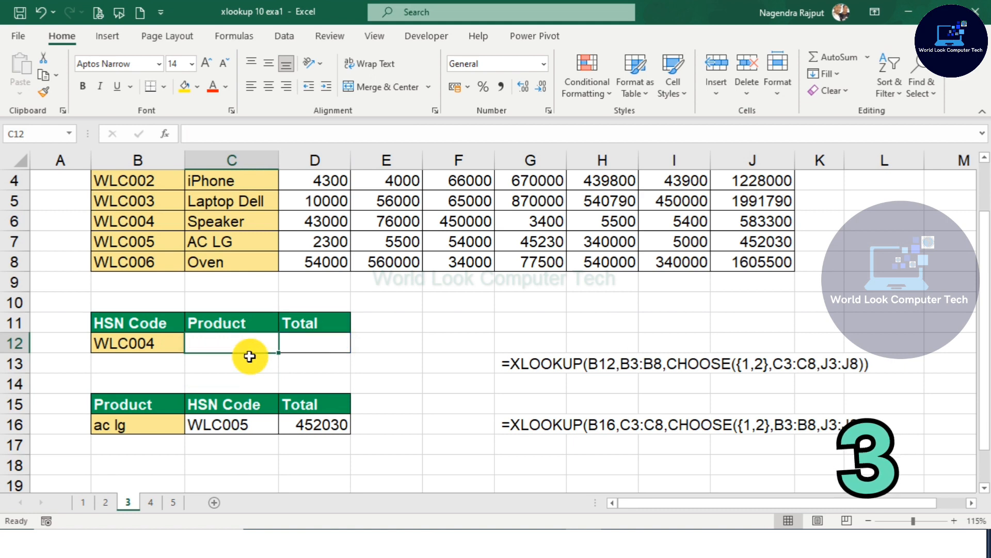
# Step: Enter =XLOOKUP(B12,B3:B8,CHOOSE({1,2},C3:C8,J3:J8)) in C12 to return the product and total sale for the HSN code in B12
pyautogui.write('=')
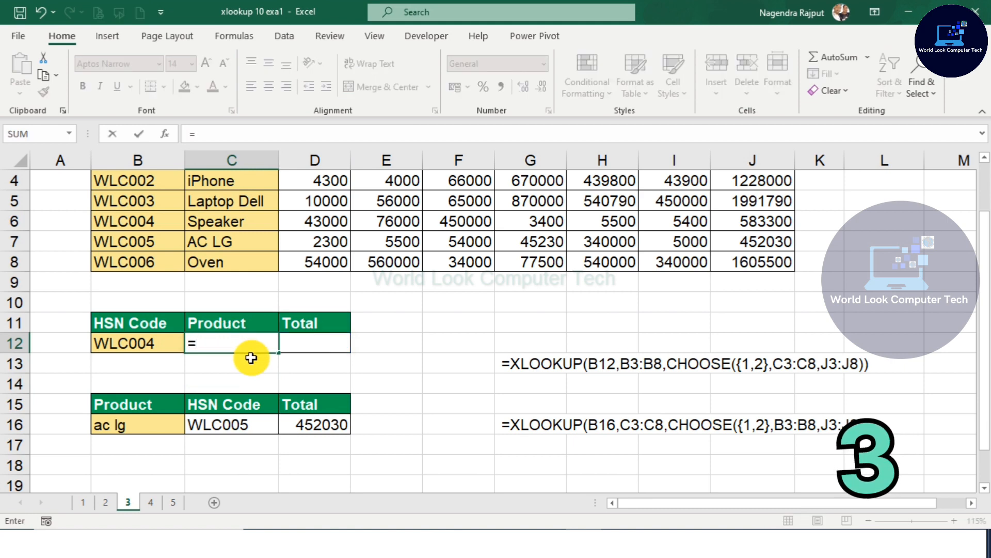
pyautogui.write('XLOOKUP(')
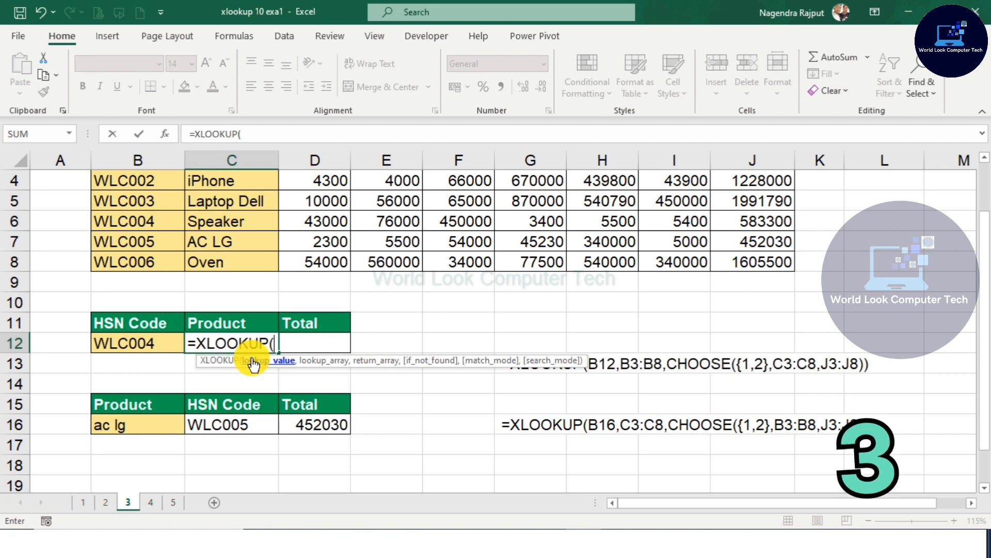
pyautogui.click(133, 347)
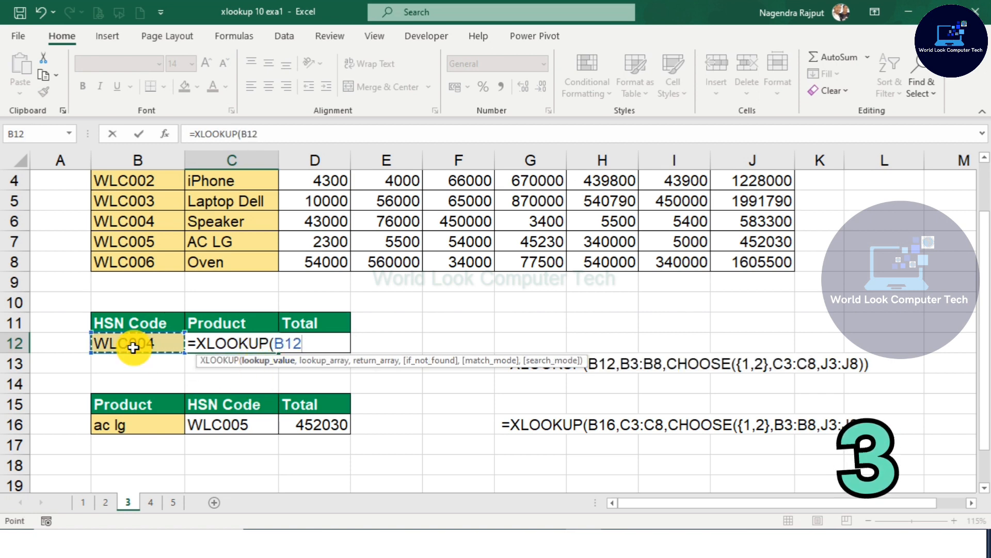
pyautogui.write(',')
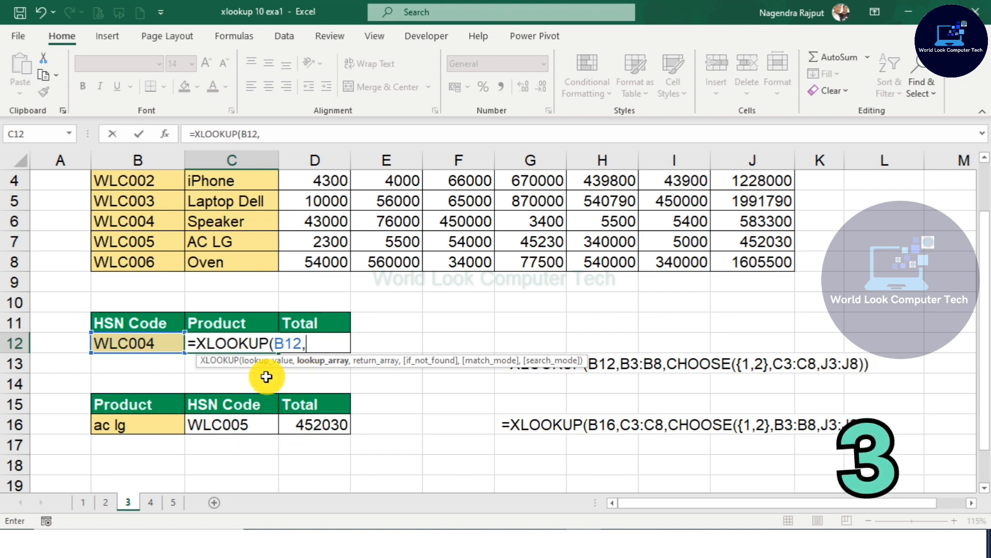
pyautogui.scroll(1, 220, 387)
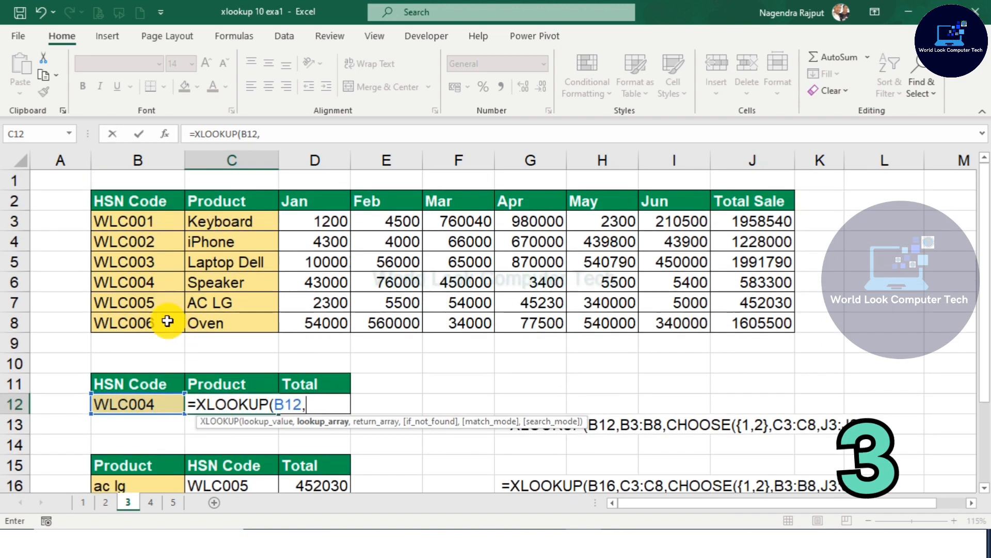
pyautogui.moveTo(129, 221); pyautogui.dragTo(135, 317)
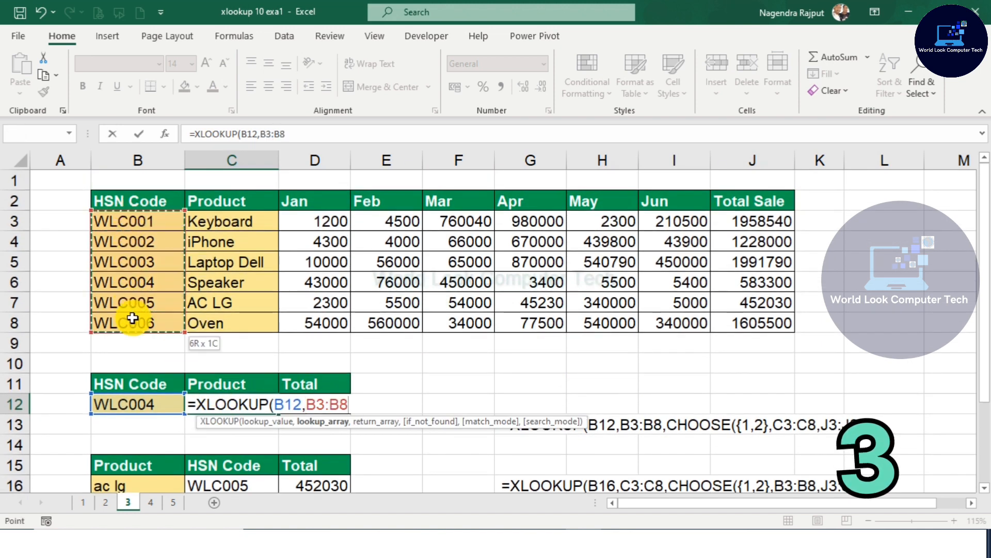
pyautogui.write(',')
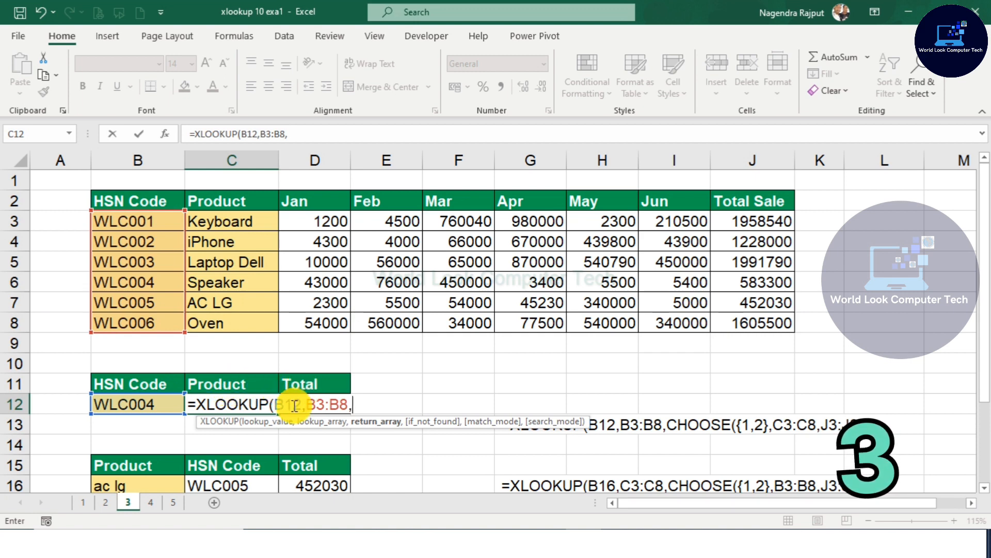
pyautogui.write('CHOO')
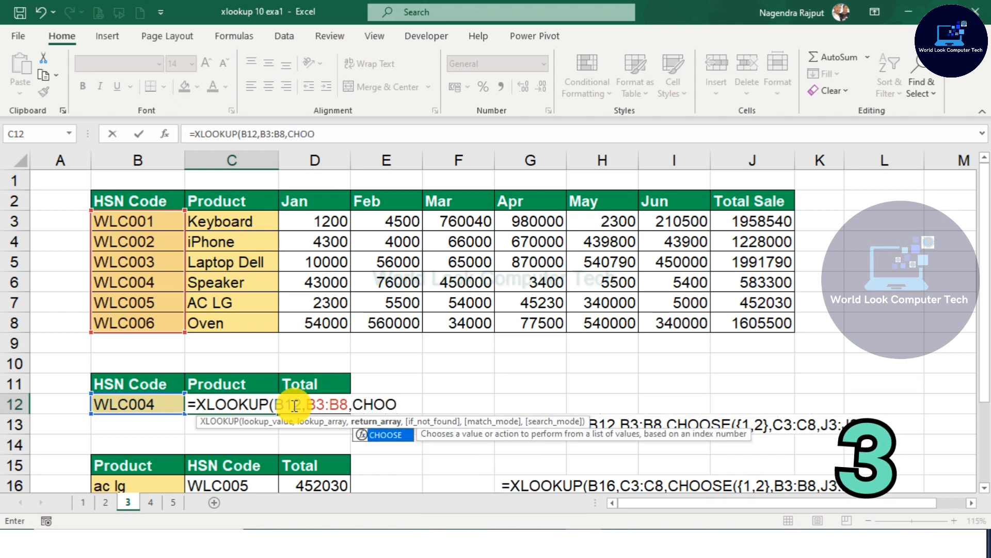
pyautogui.press('Tab')
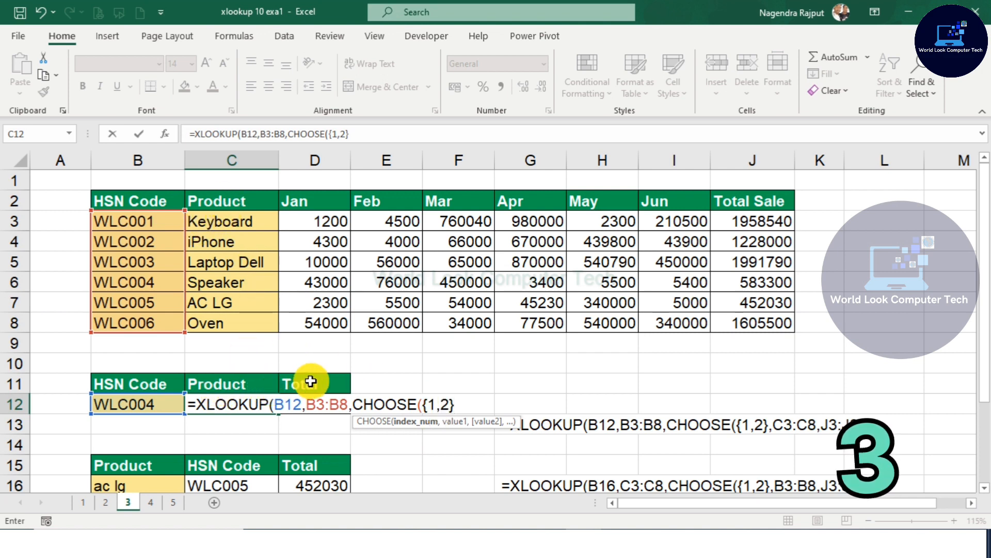
pyautogui.write(',')
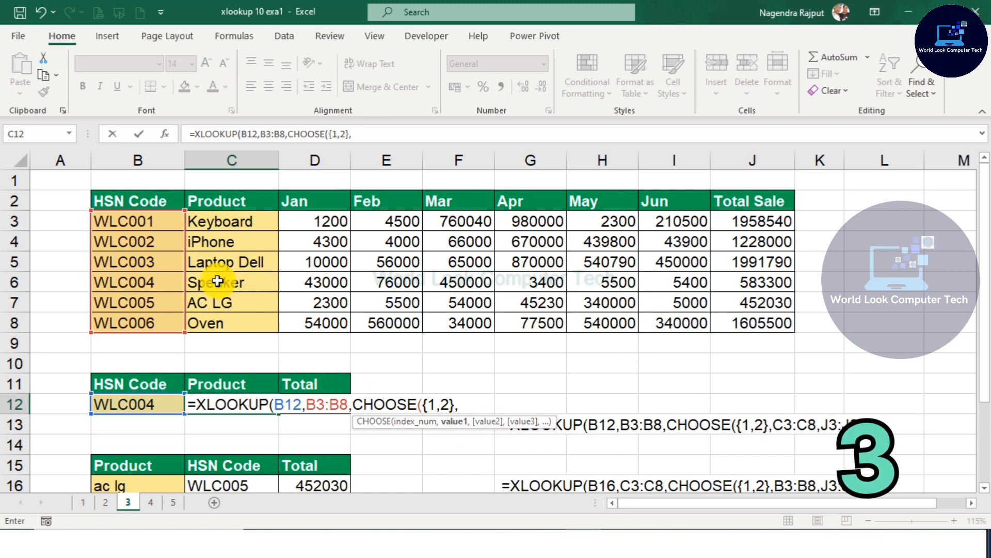
pyautogui.moveTo(230, 224); pyautogui.dragTo(241, 319)
pyautogui.write(',')
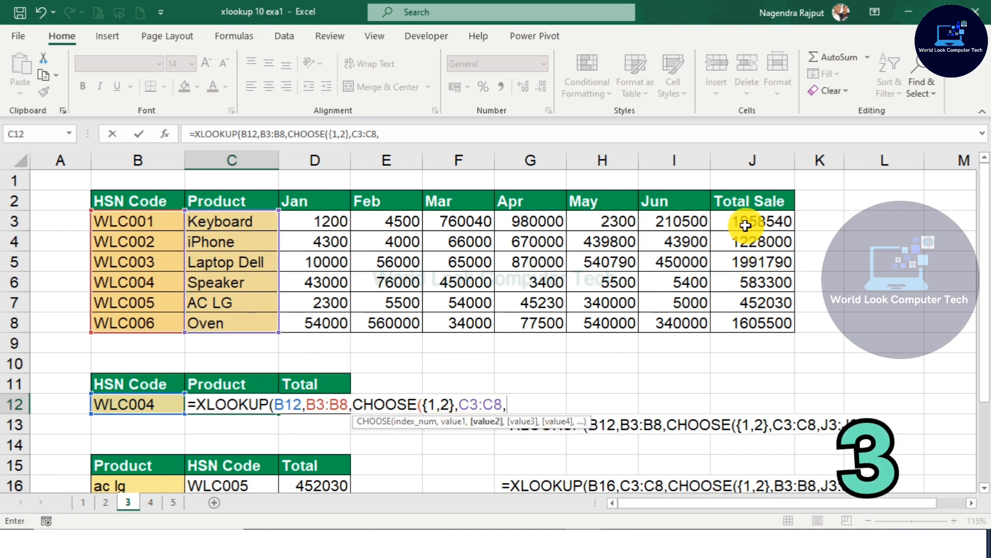
pyautogui.moveTo(751, 222); pyautogui.dragTo(752, 317)
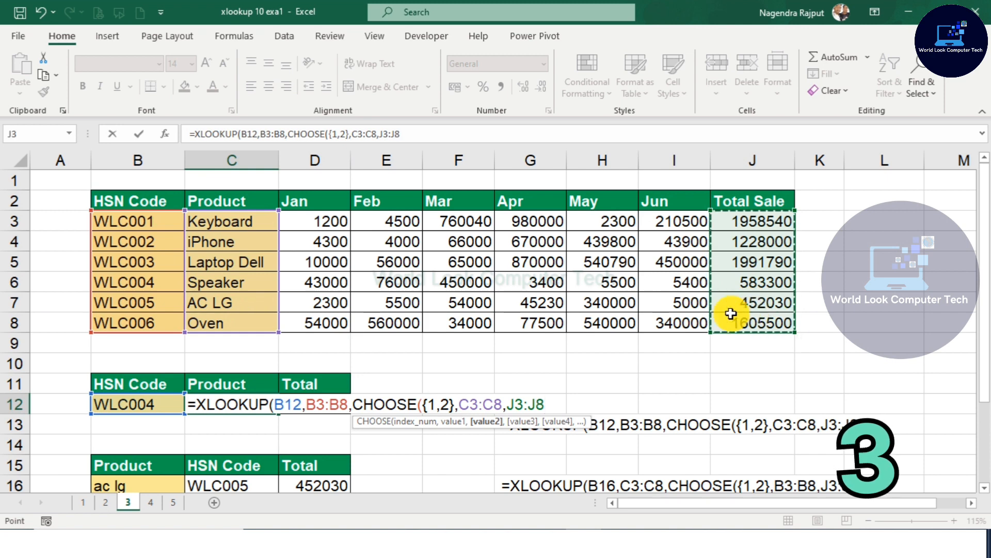
pyautogui.write(')')
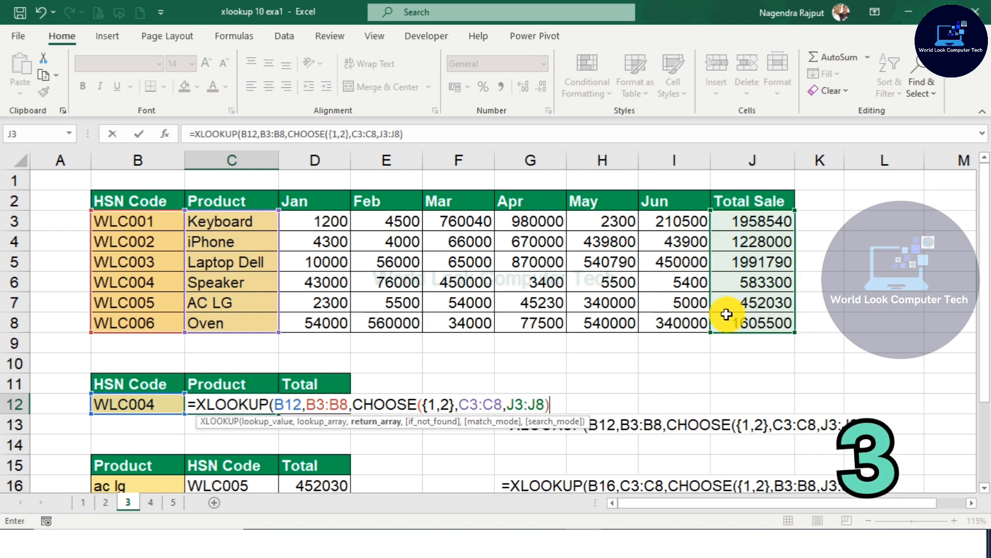
pyautogui.write(')')
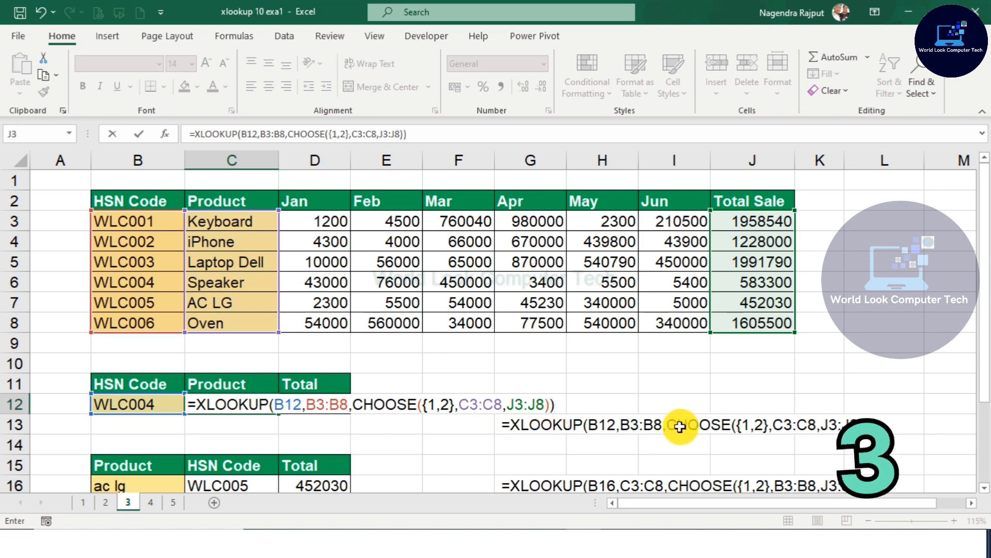
pyautogui.press('Return')
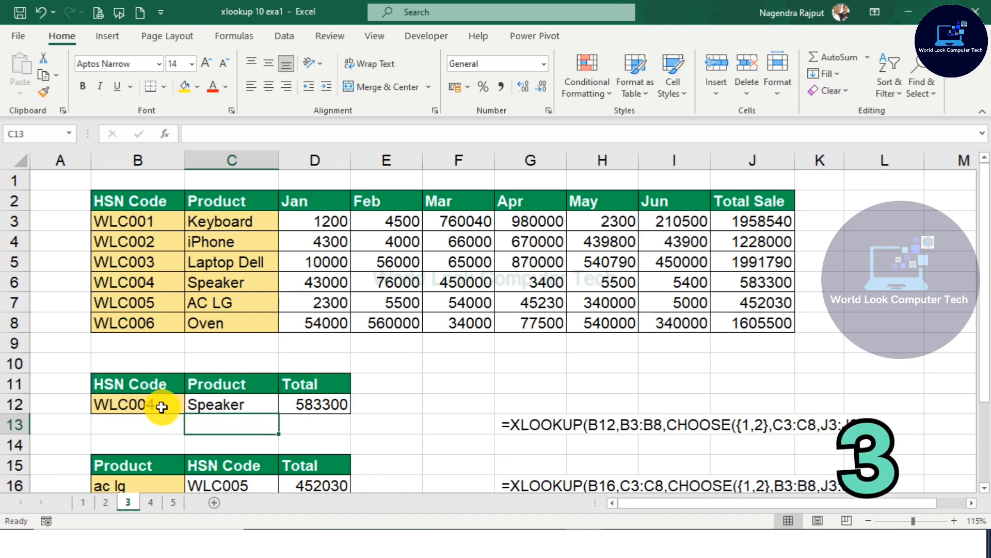
pyautogui.click(200, 282)
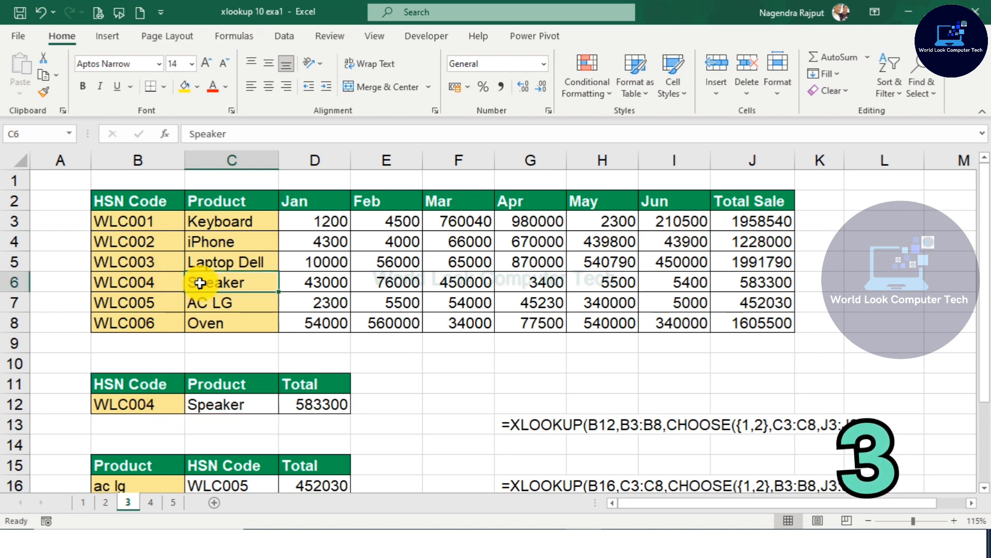
pyautogui.click(776, 280)
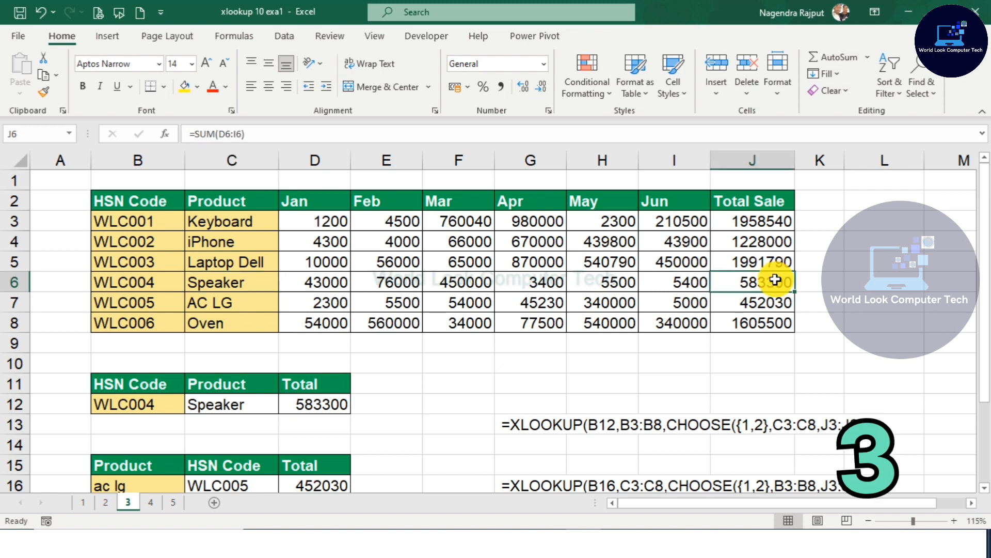
# Step: Clear the existing lookup formula in C16
pyautogui.scroll(-2, 427, 472)
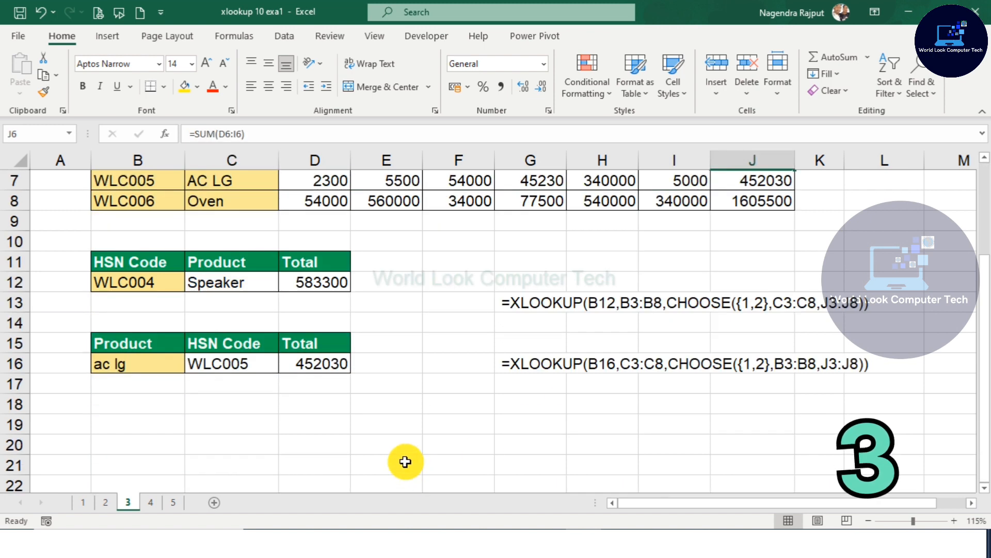
pyautogui.click(144, 367)
pyautogui.click(209, 366)
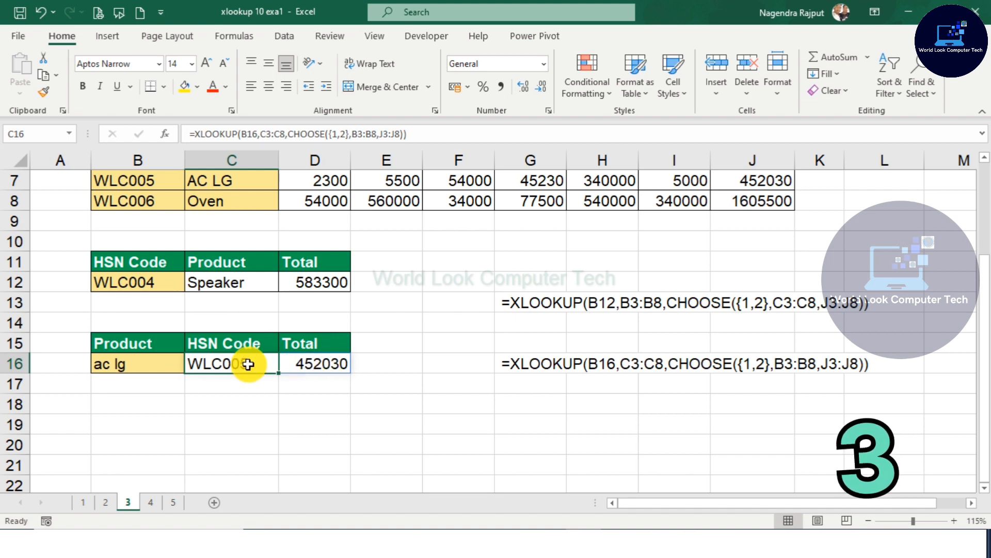
pyautogui.press('Delete')
# Step: Enter =XLOOKUP(B16,C3:C8,CHOOSE({1,2},B3:B8,J3:J8)) in C16 to return the HSN code and total for the product in B16
pyautogui.write('=')
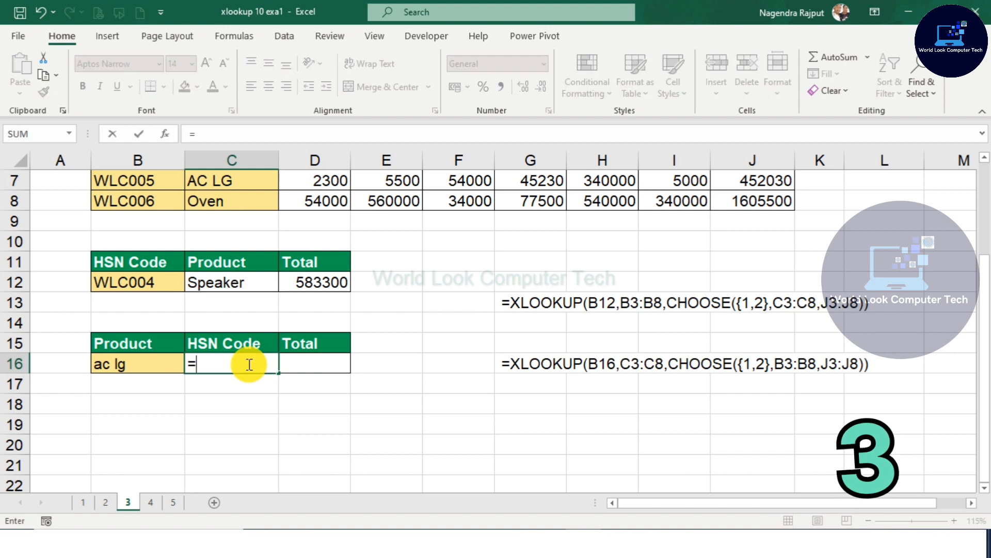
pyautogui.write('XLOOQ')
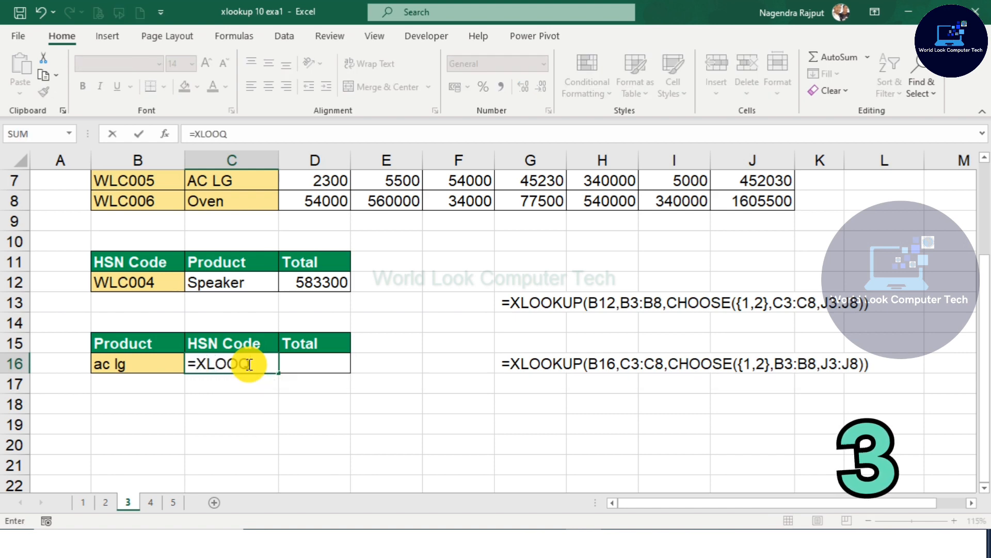
pyautogui.press('BackSpace')
pyautogui.write('K')
pyautogui.press('Tab')
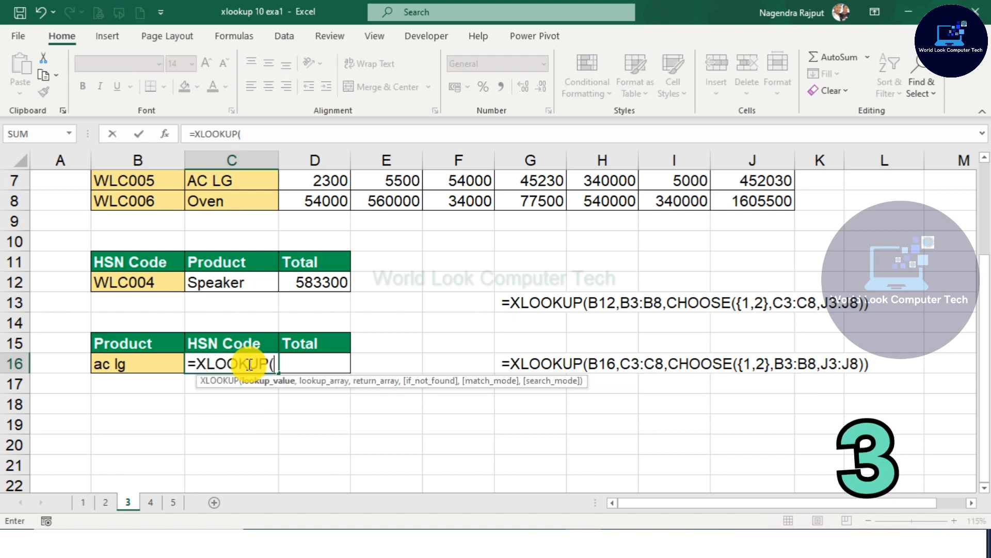
pyautogui.click(131, 366)
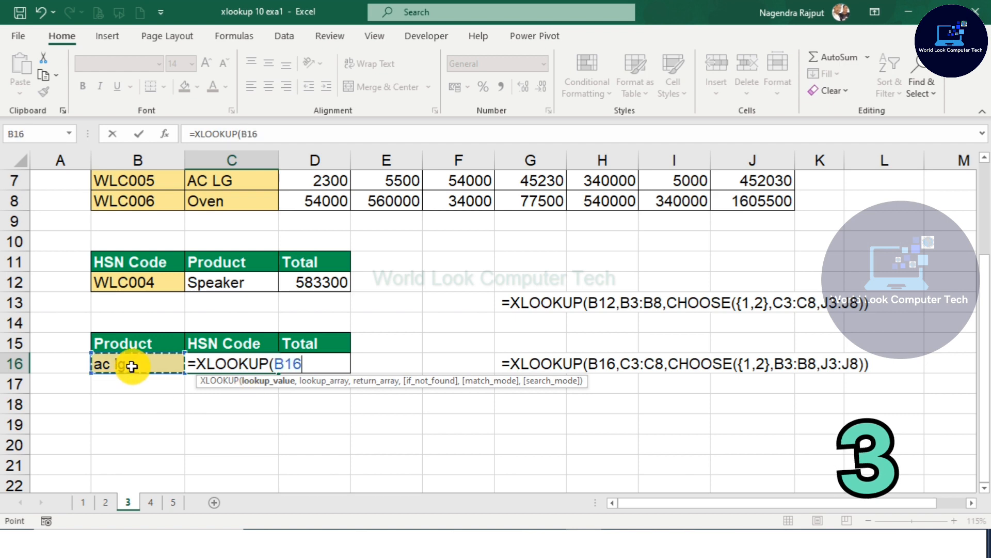
pyautogui.write(',')
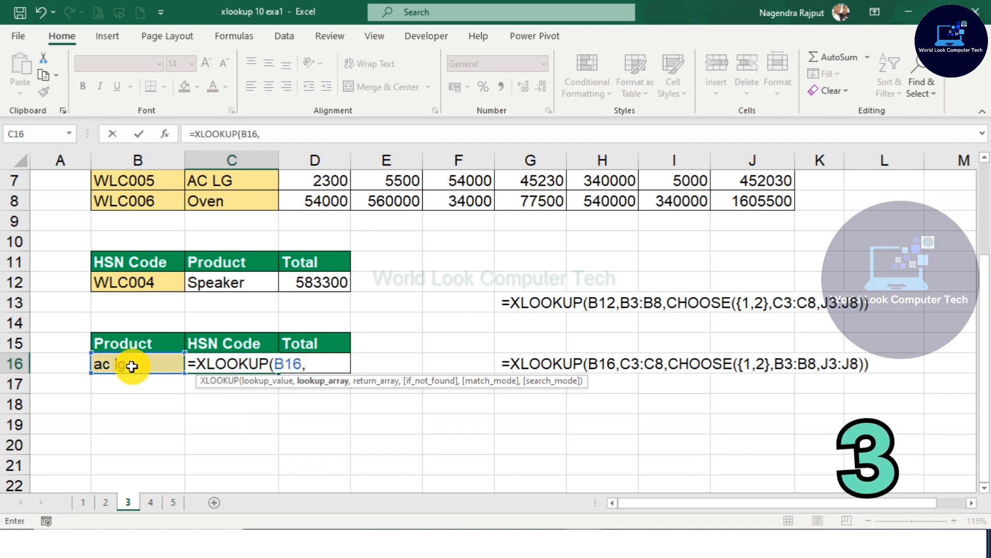
pyautogui.scroll(1, 132, 366)
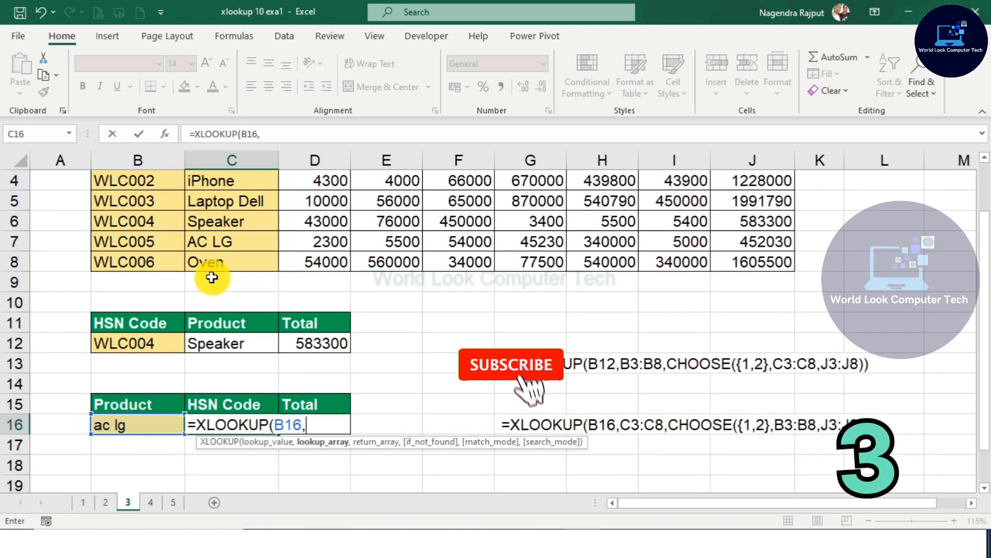
pyautogui.scroll(1, 212, 277)
pyautogui.moveTo(223, 222); pyautogui.dragTo(234, 317)
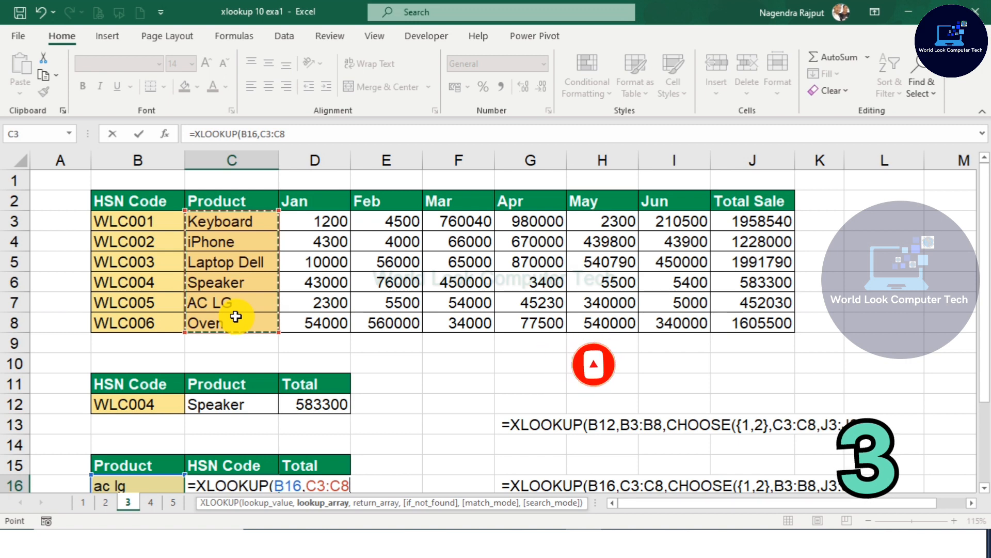
pyautogui.write(',')
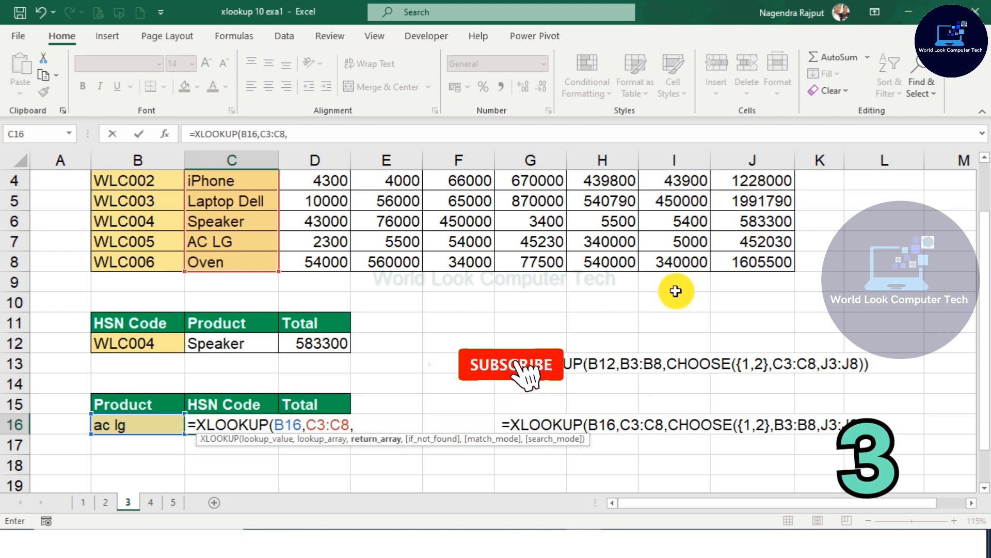
pyautogui.write('CHO')
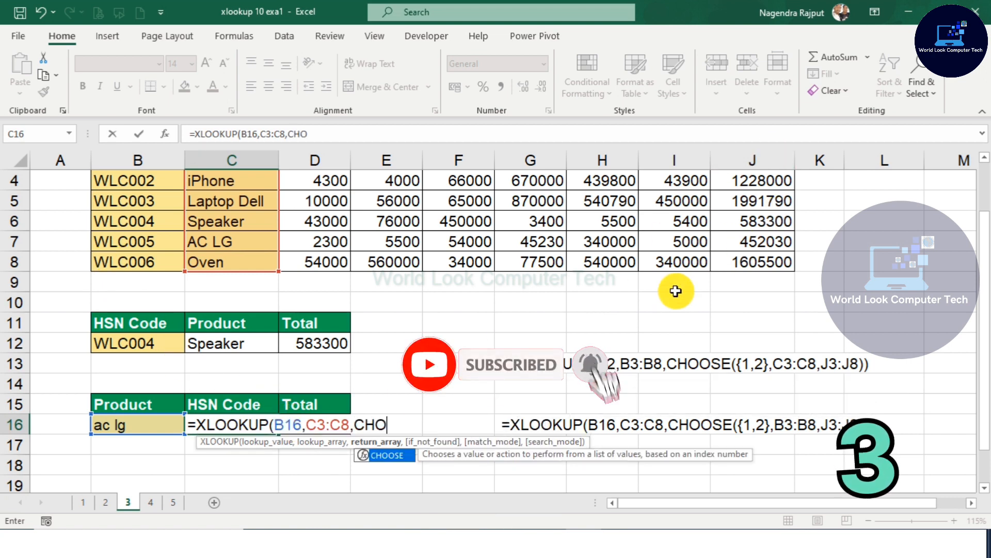
pyautogui.press('Tab')
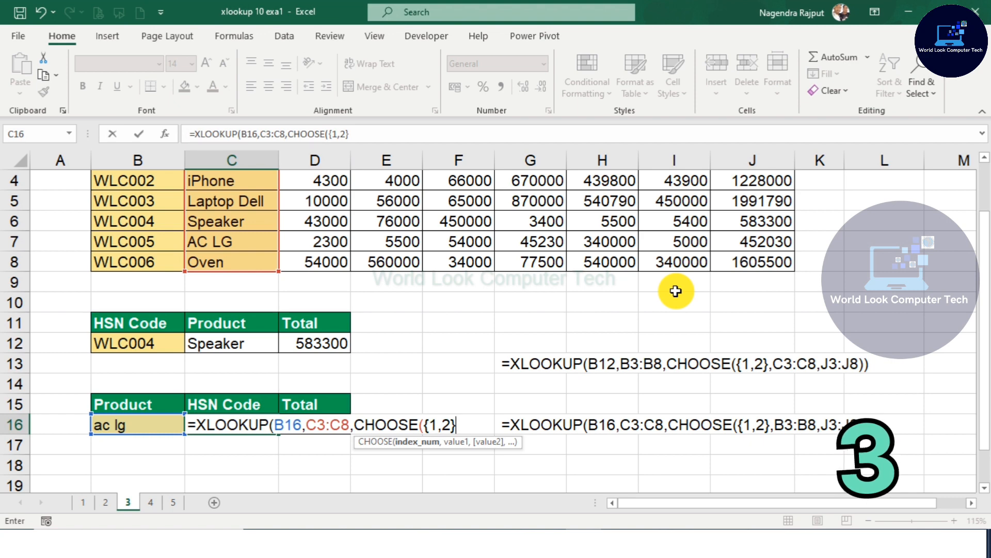
pyautogui.write(',')
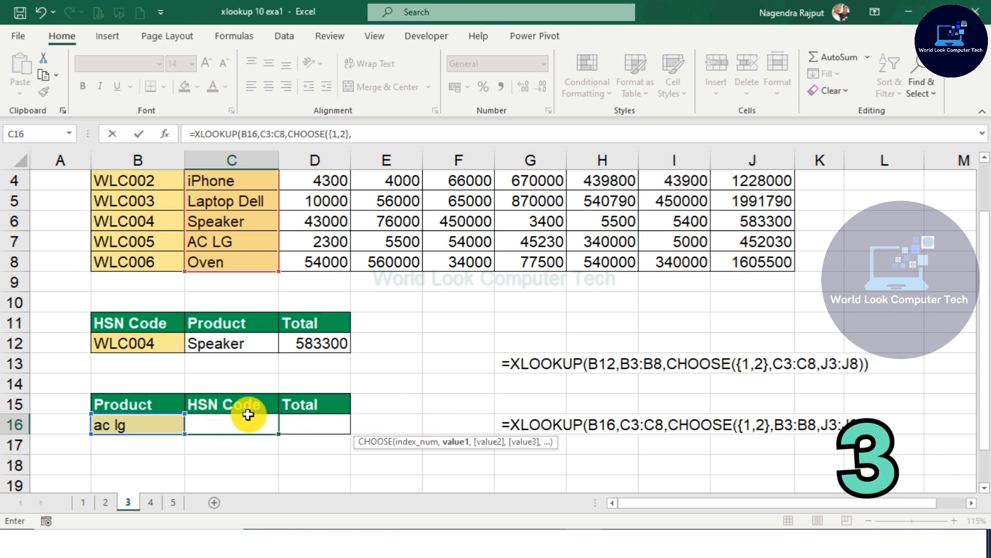
pyautogui.scroll(1, 124, 253)
pyautogui.moveTo(128, 221); pyautogui.dragTo(133, 317)
pyautogui.write(',')
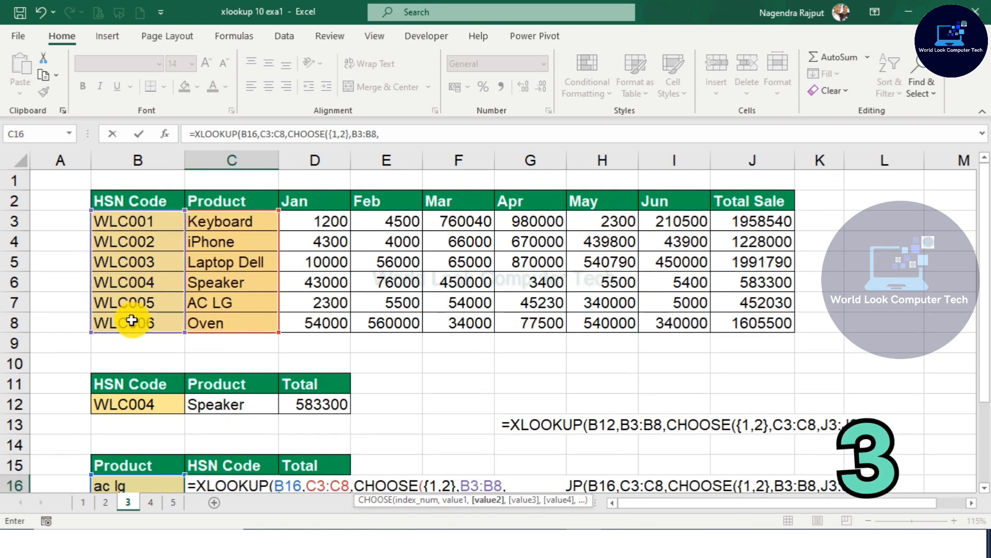
pyautogui.moveTo(742, 217); pyautogui.dragTo(749, 318)
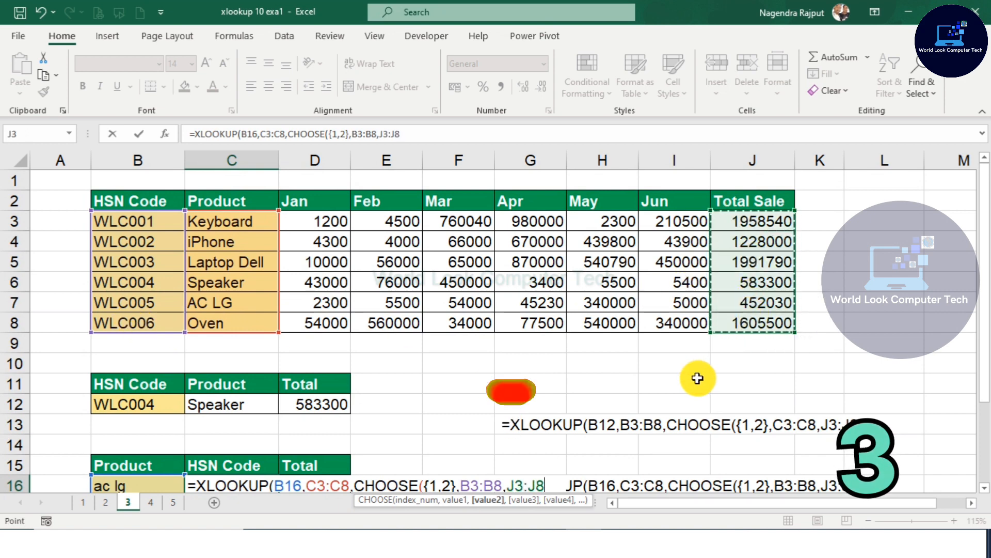
pyautogui.write('))')
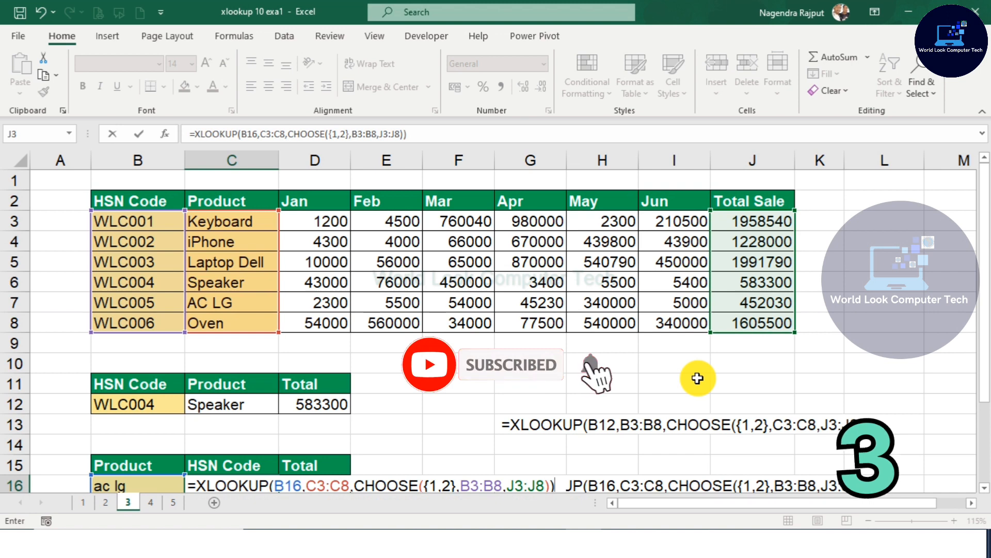
pyautogui.press('Return')
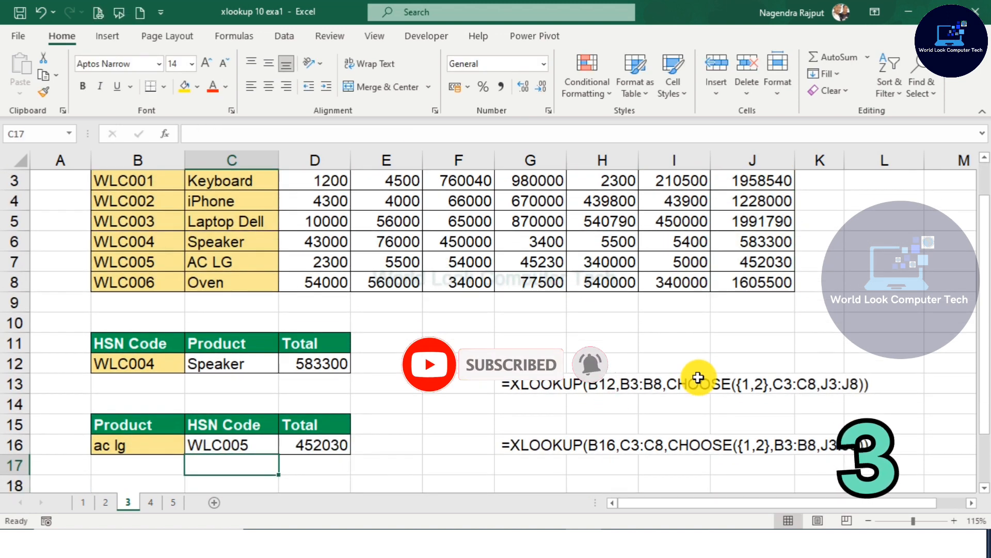
# Step: Change the product in B16 to KEYBOARD
pyautogui.click(156, 449)
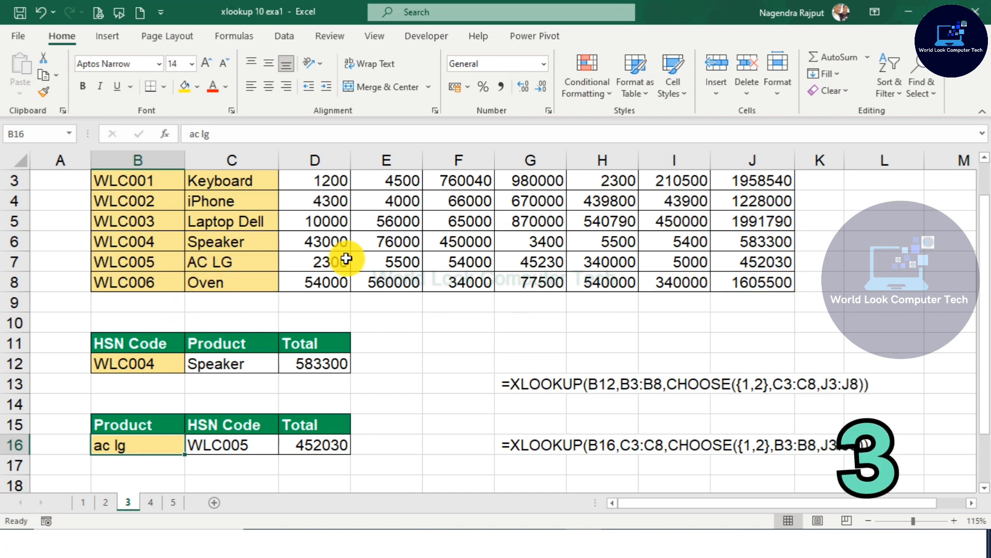
pyautogui.click(765, 260)
pyautogui.click(334, 445)
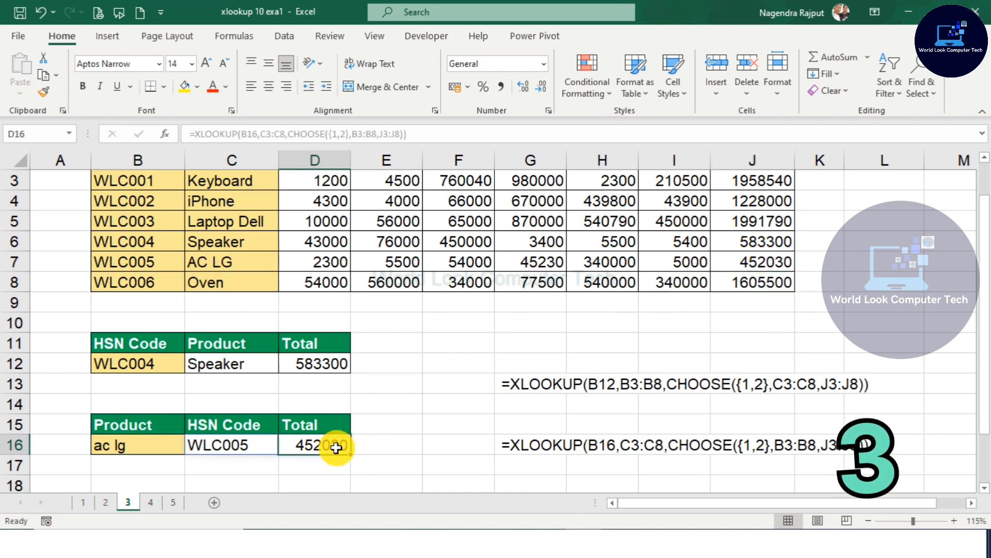
pyautogui.click(158, 443)
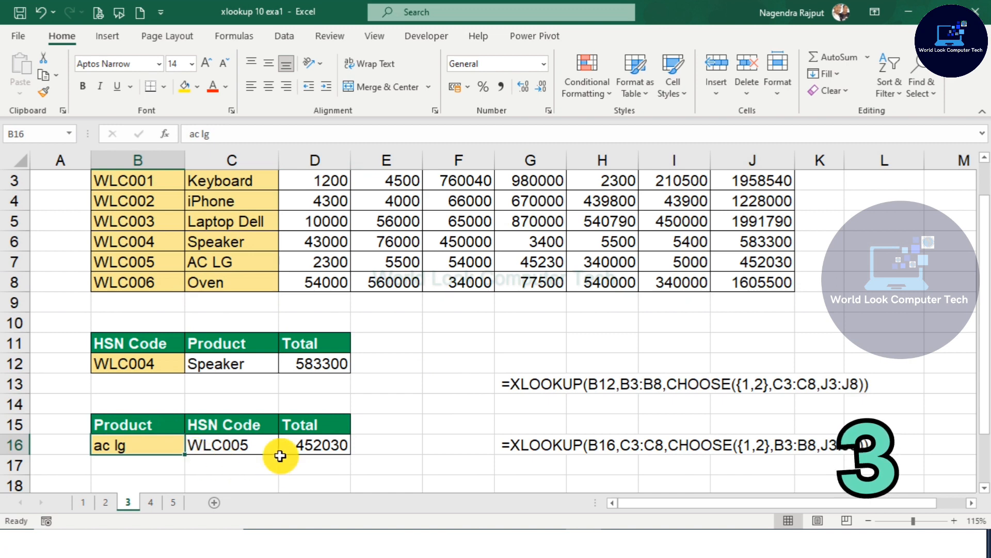
pyautogui.write('KEYBO')
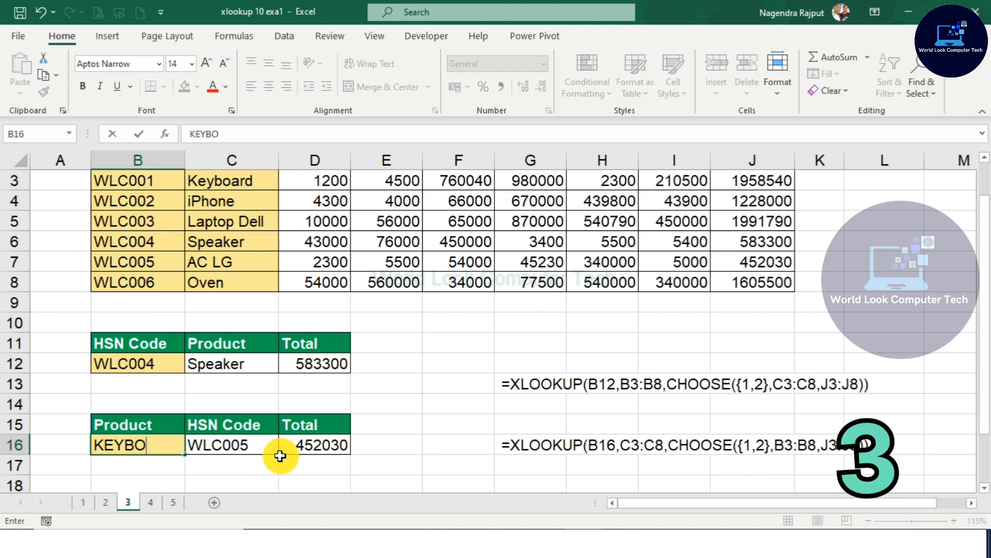
pyautogui.write('ARD')
pyautogui.press('Return')
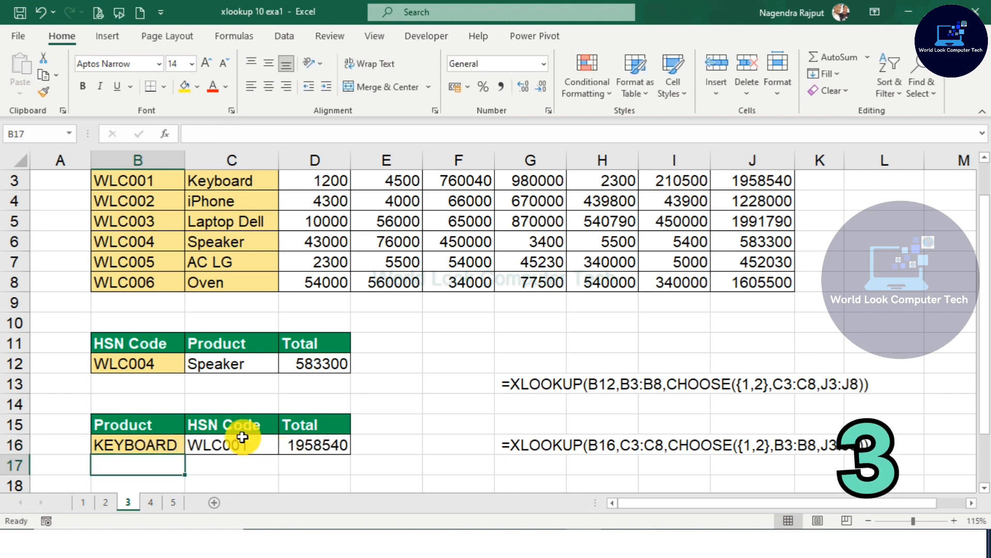
# Step: On sheet 4, clear the value in D13
pyautogui.click(294, 446)
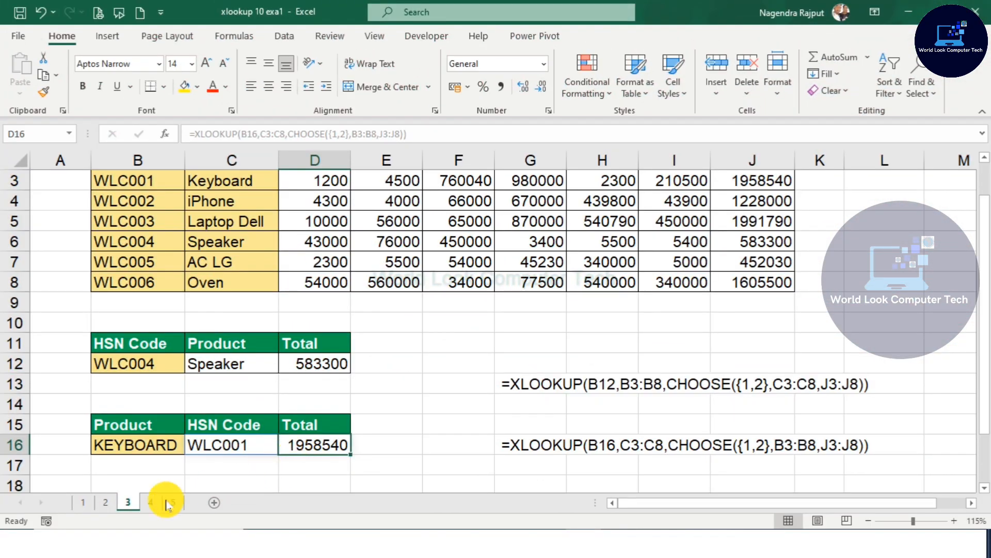
pyautogui.click(151, 503)
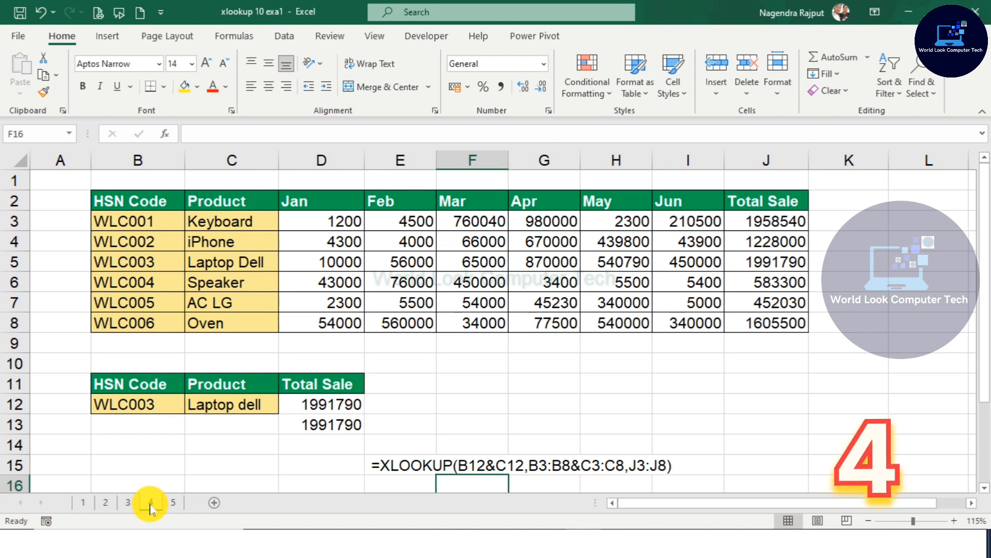
pyautogui.click(312, 426)
pyautogui.press('Delete')
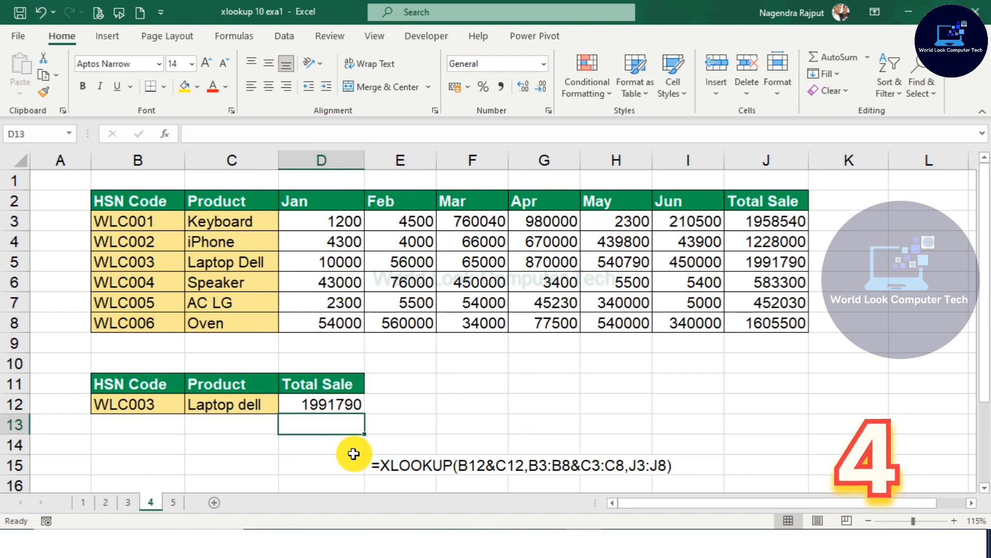
# Step: Clear the existing lookup formula in D12
pyautogui.click(335, 455)
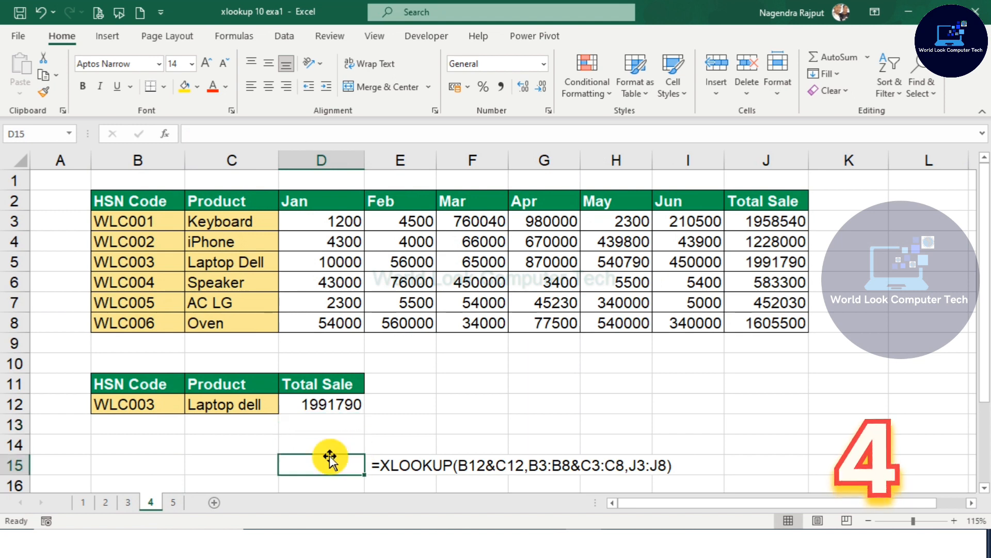
pyautogui.click(316, 407)
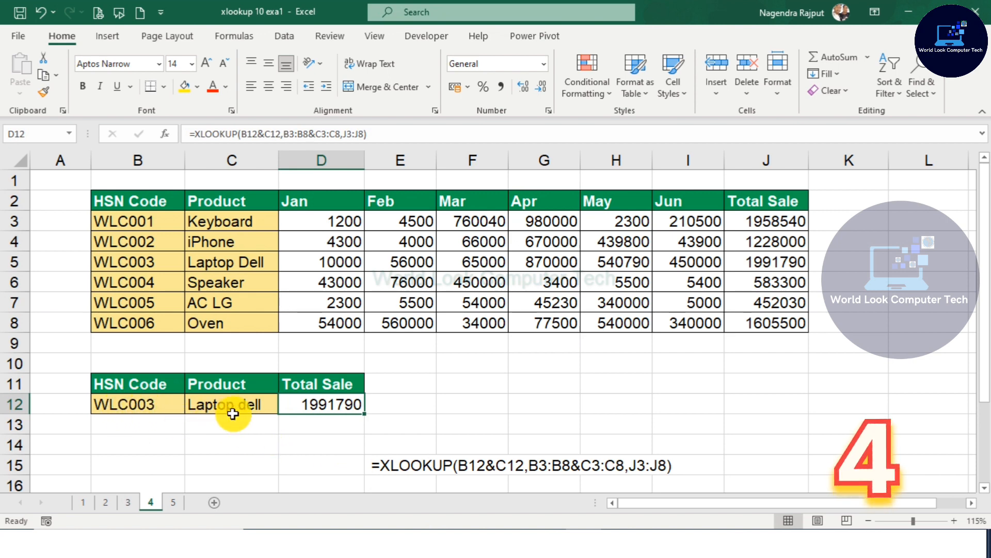
pyautogui.press('Delete')
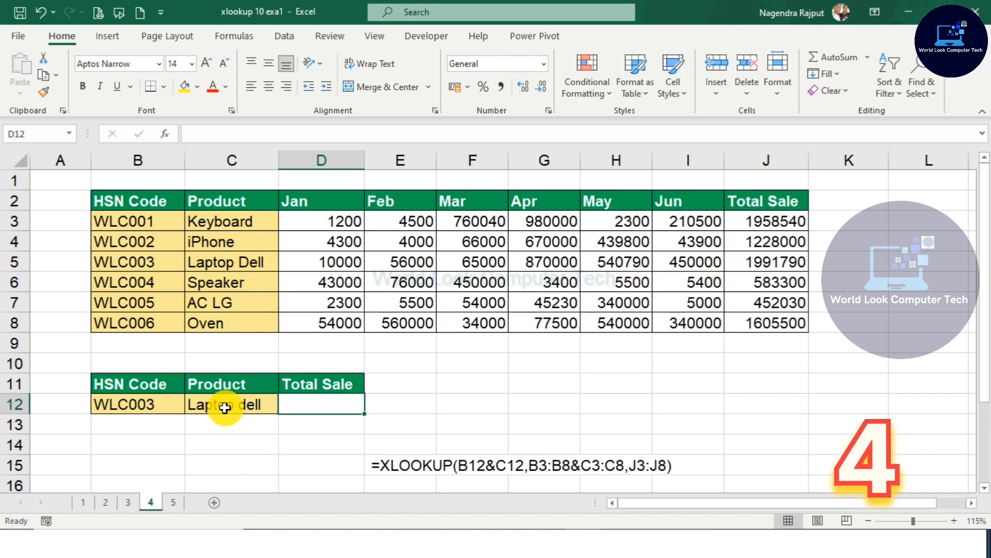
# Step: Enter =XLOOKUP(B12&C12,B3:B8&C3:C8,J3:J8) in D12 to return the total sale matching both HSN code and product
pyautogui.click(142, 405)
pyautogui.click(215, 405)
pyautogui.click(168, 408)
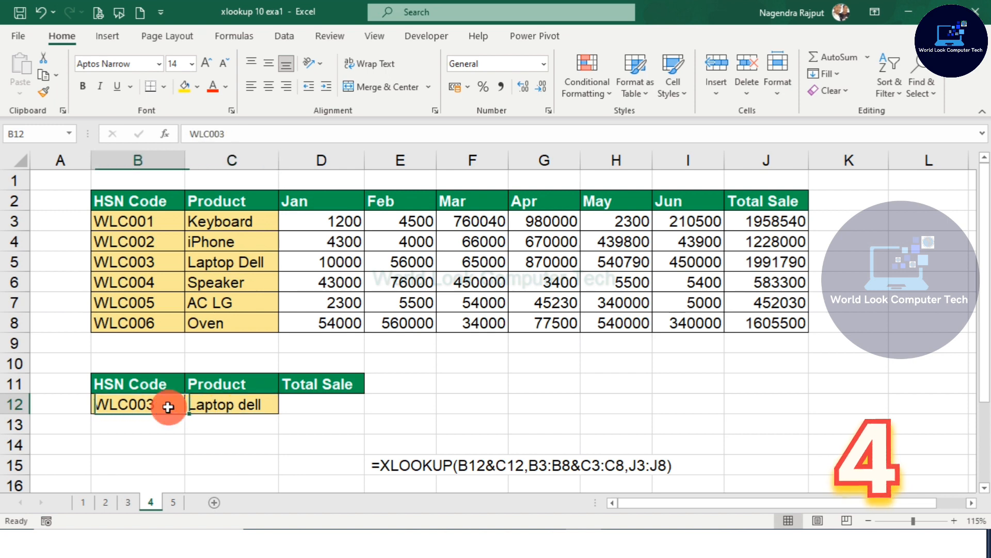
pyautogui.click(233, 405)
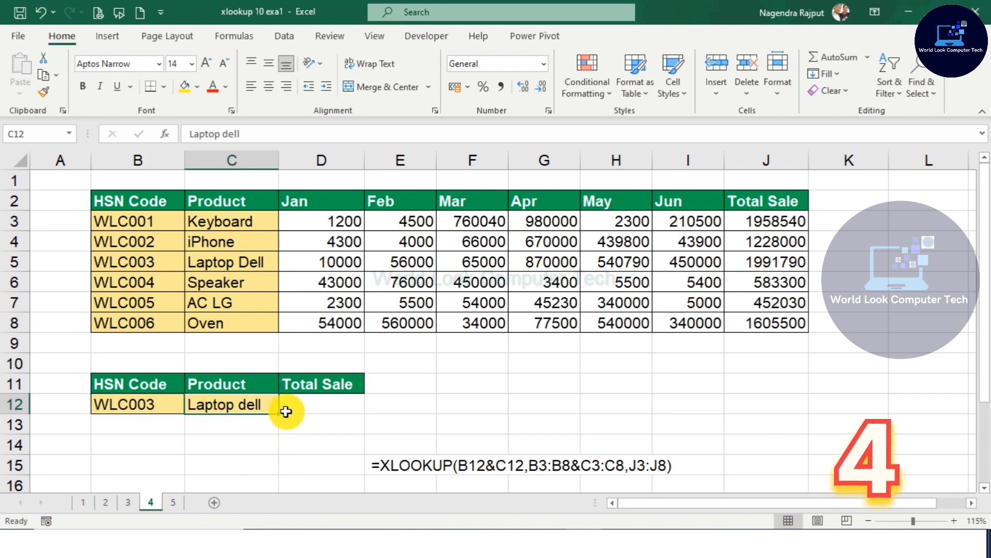
pyautogui.click(318, 405)
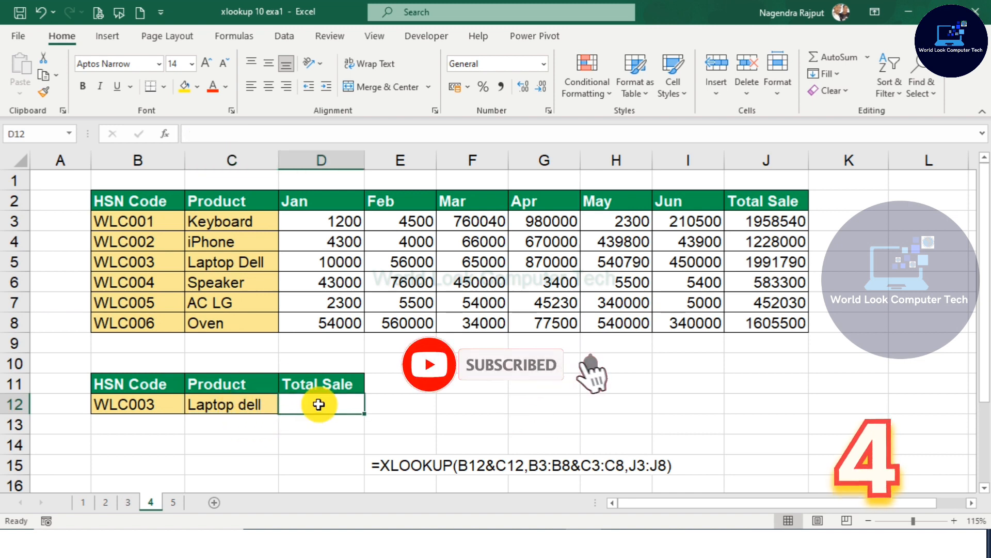
pyautogui.write('=')
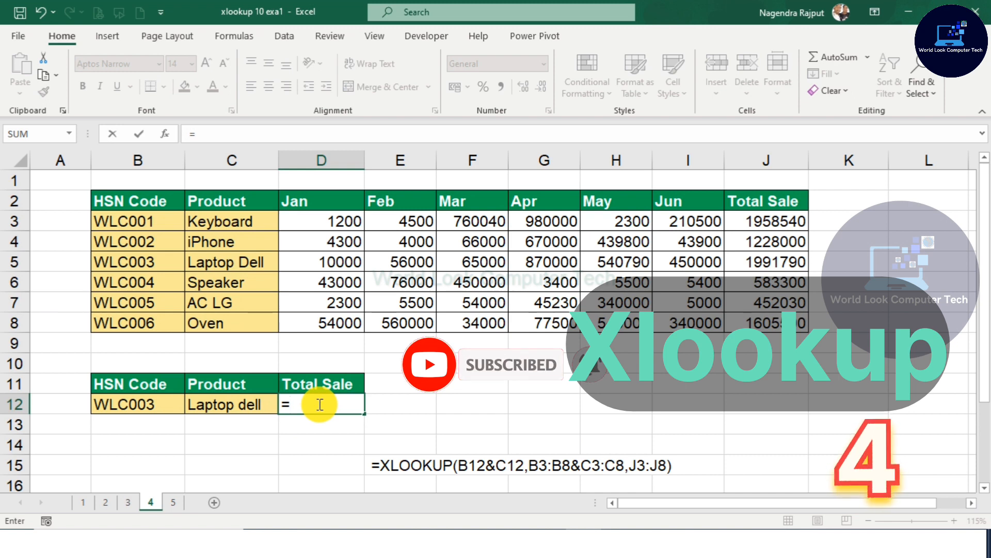
pyautogui.write('XL')
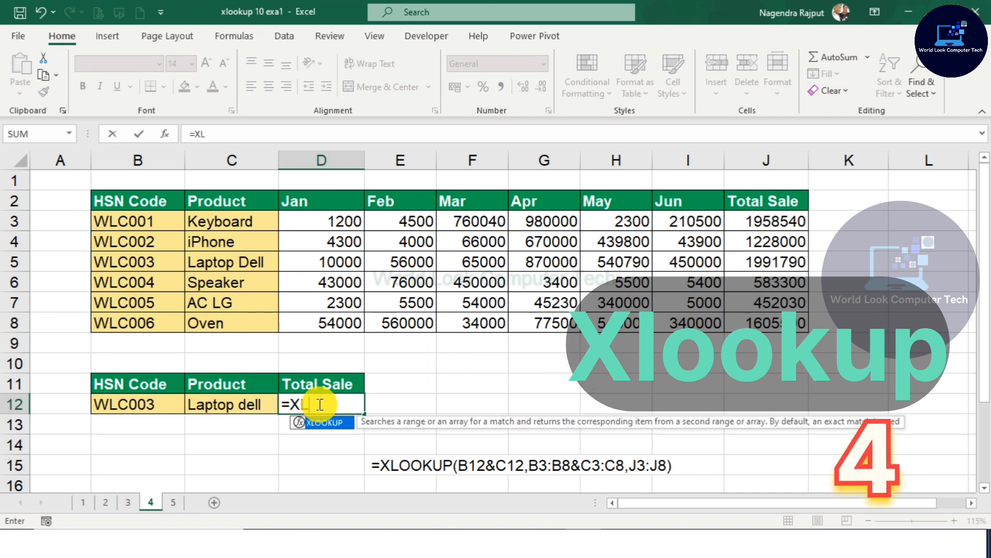
pyautogui.write('OO')
pyautogui.press('Tab')
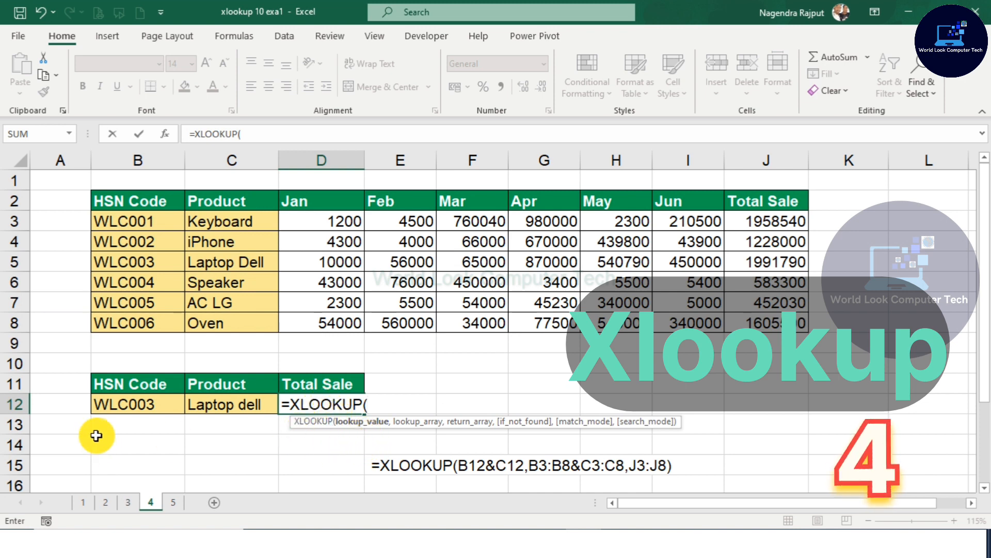
pyautogui.click(133, 409)
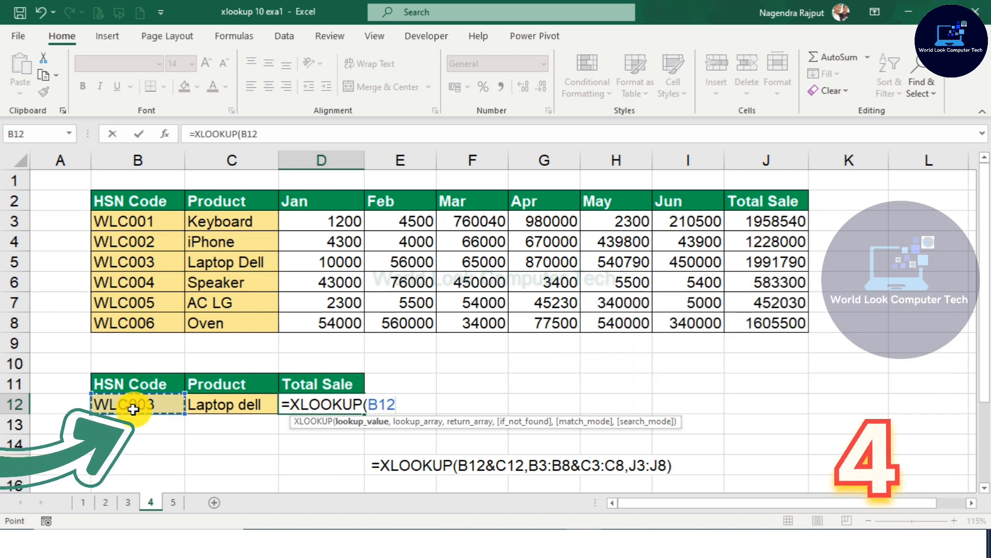
pyautogui.write('&')
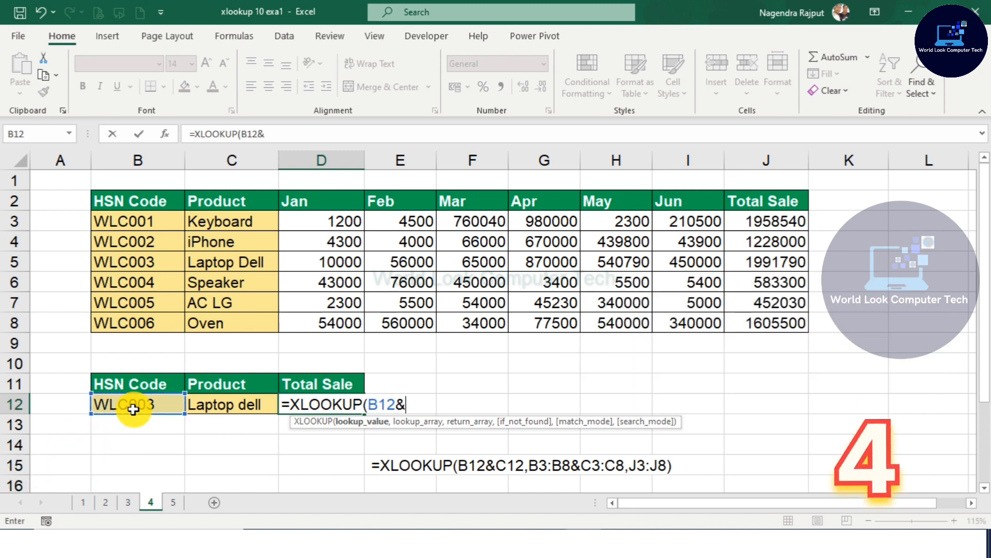
pyautogui.click(223, 409)
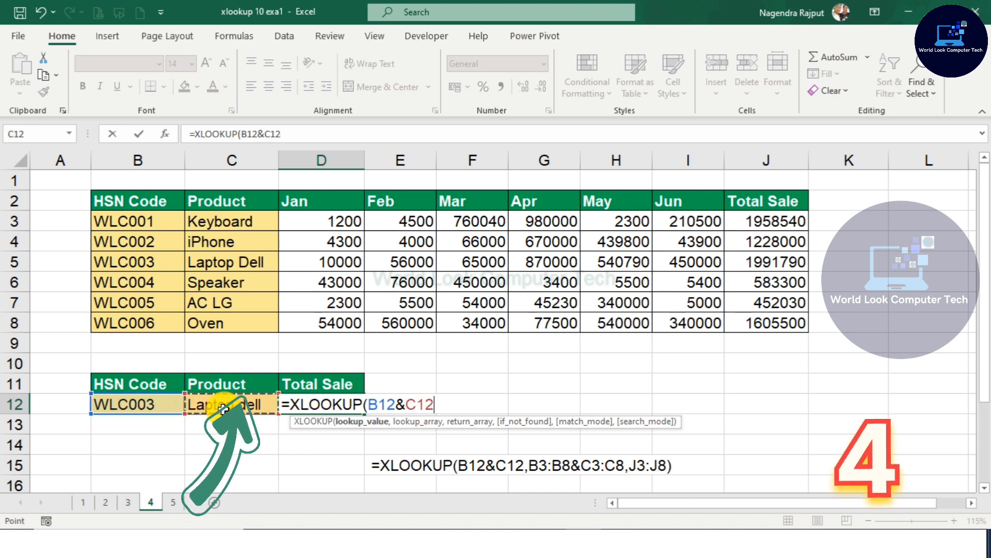
pyautogui.write(',')
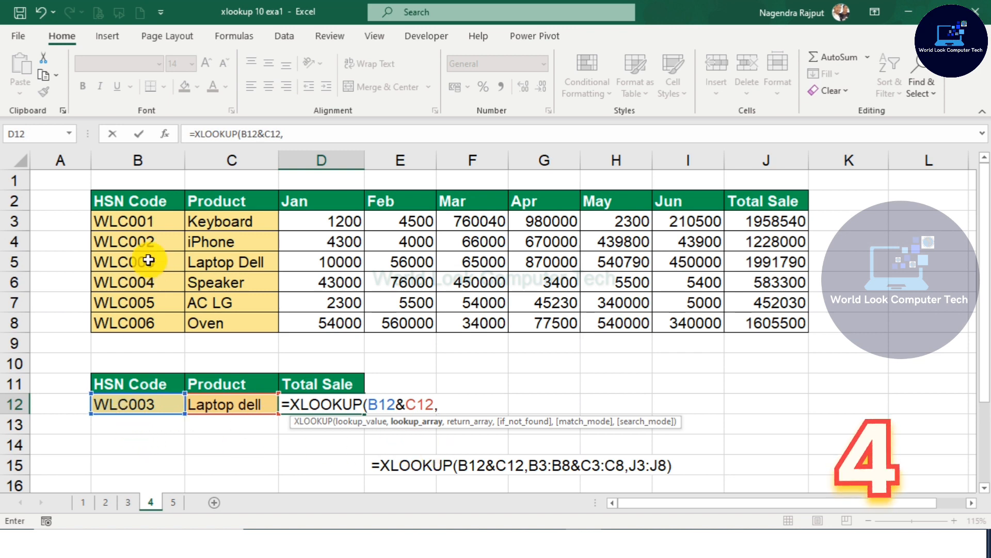
pyautogui.moveTo(130, 218); pyautogui.dragTo(147, 325)
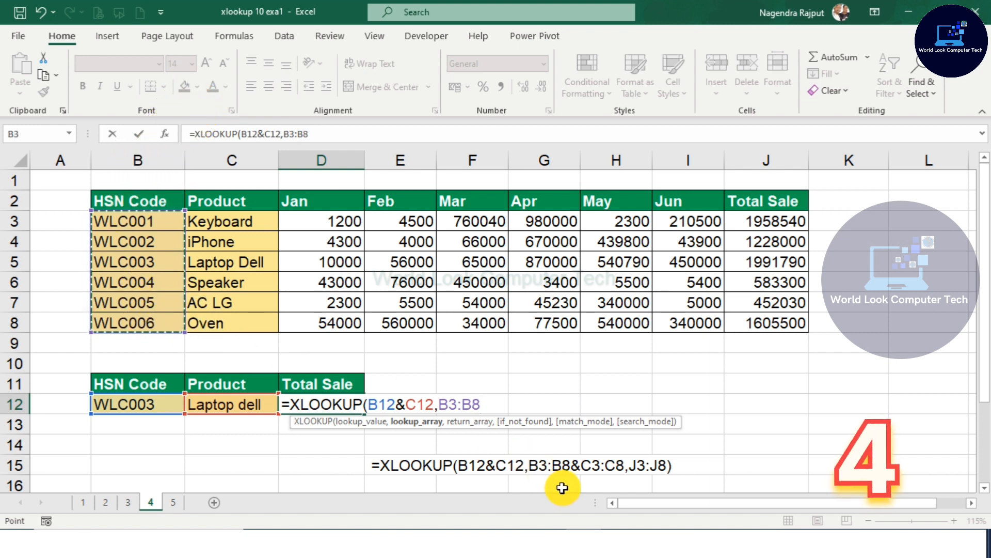
pyautogui.write('&')
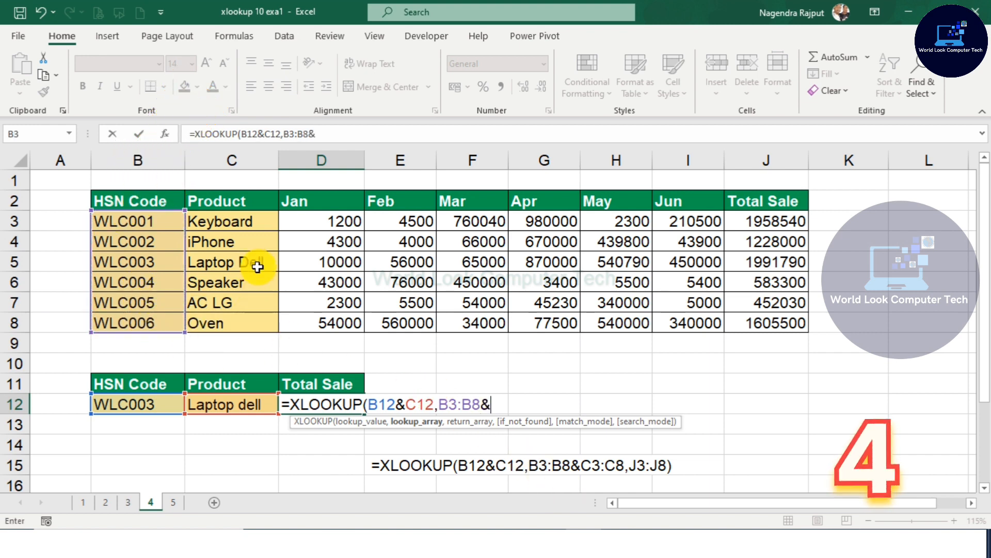
pyautogui.moveTo(239, 225); pyautogui.dragTo(250, 323)
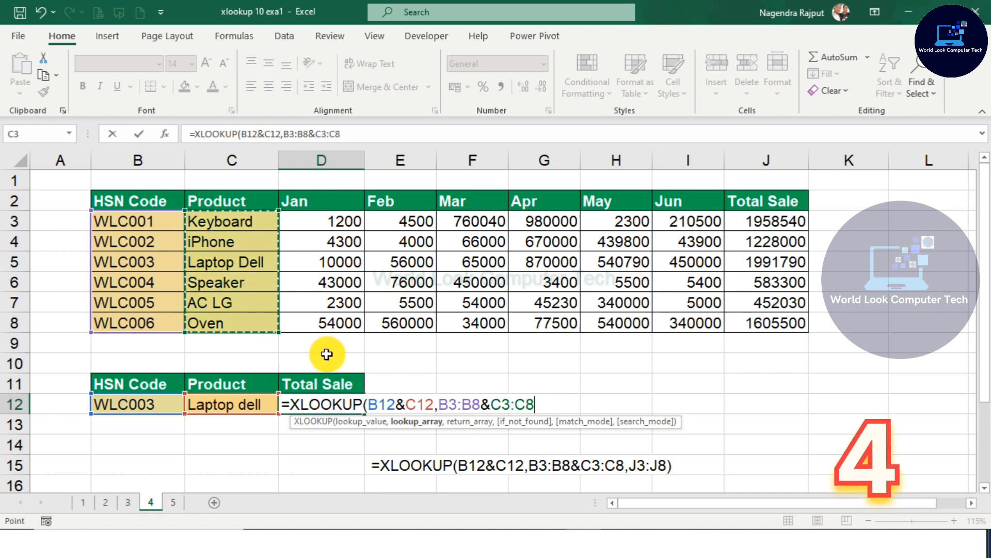
pyautogui.write(',')
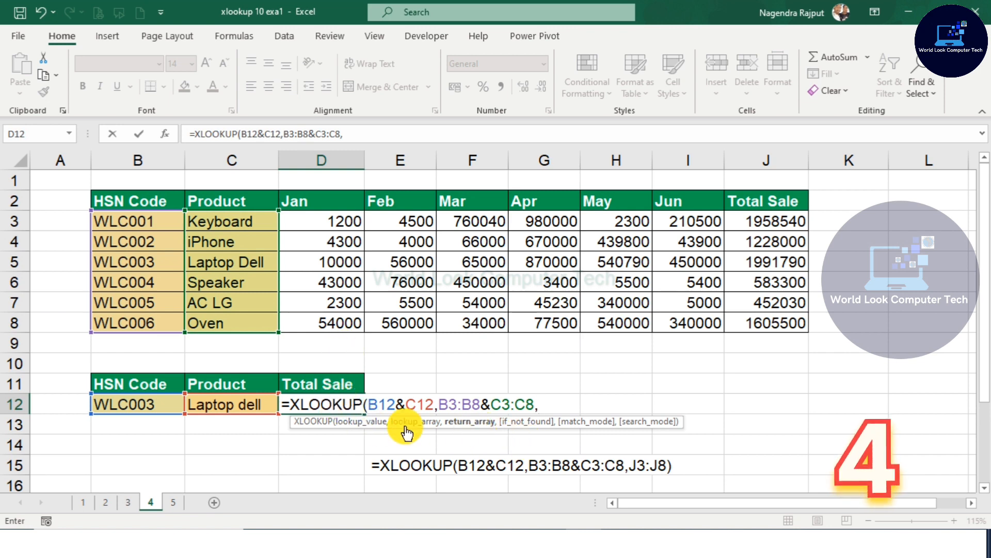
pyautogui.moveTo(768, 224); pyautogui.dragTo(779, 319)
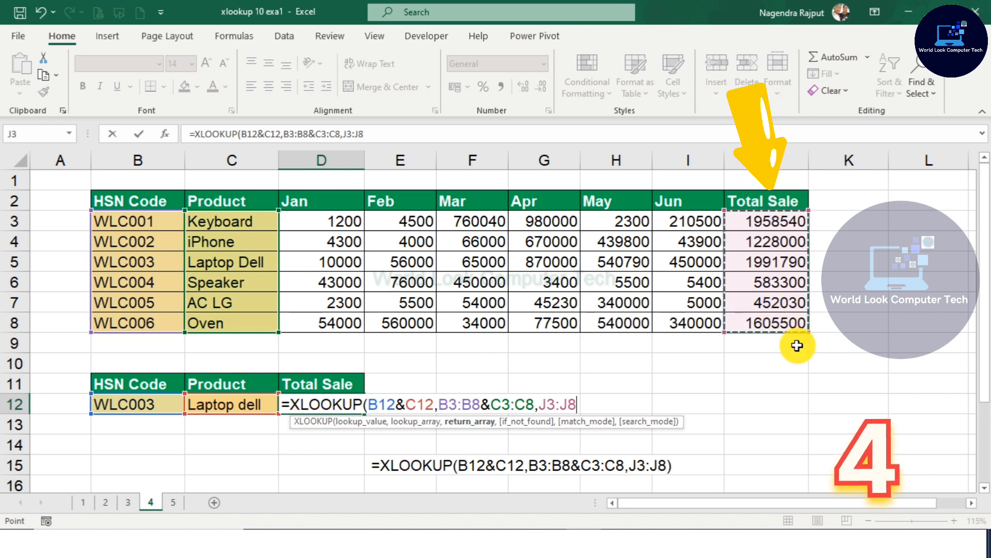
pyautogui.write(')')
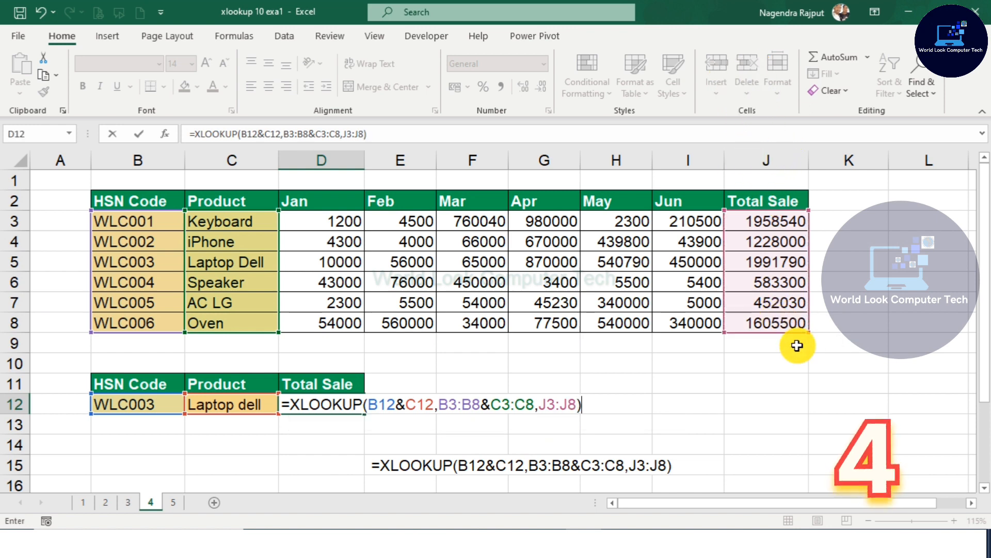
pyautogui.press('Return')
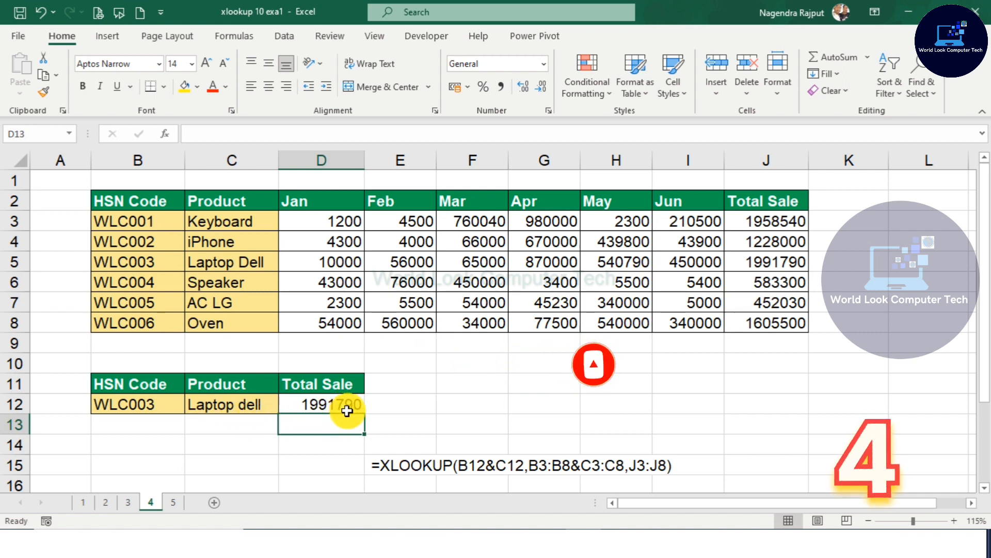
# Step: Change the HSN code in B12 to WLC005
pyautogui.click(164, 405)
pyautogui.click(197, 405)
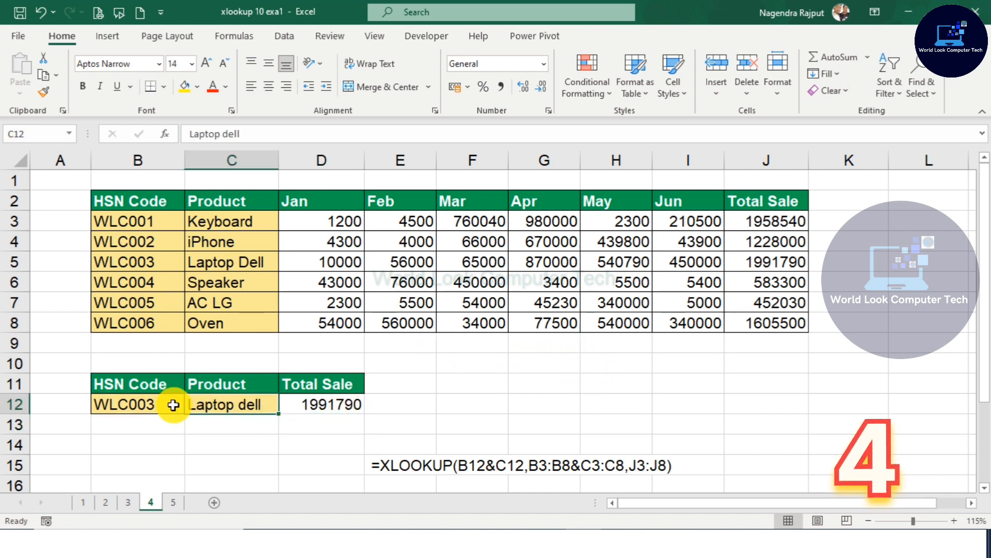
pyautogui.click(173, 405)
pyautogui.click(209, 404)
pyautogui.click(310, 405)
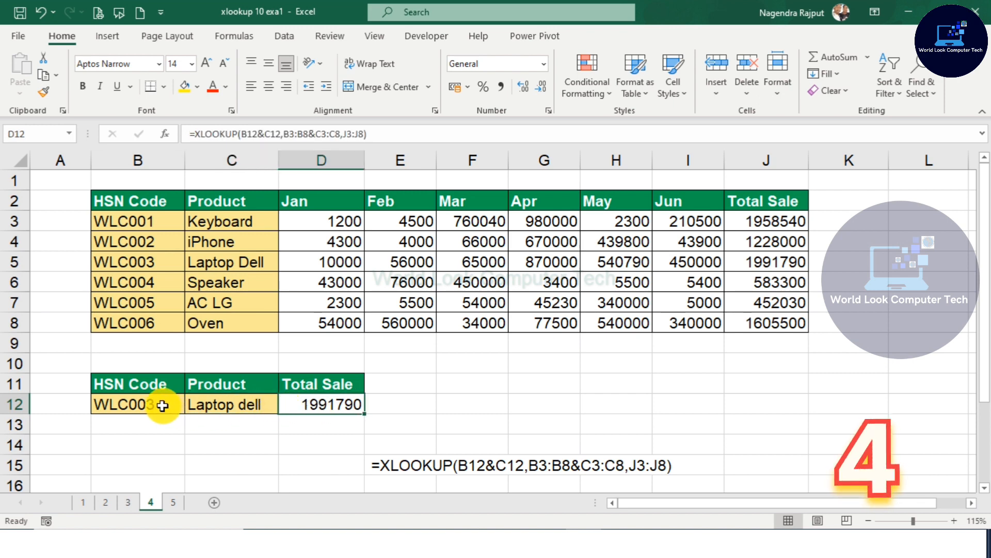
pyautogui.click(165, 406)
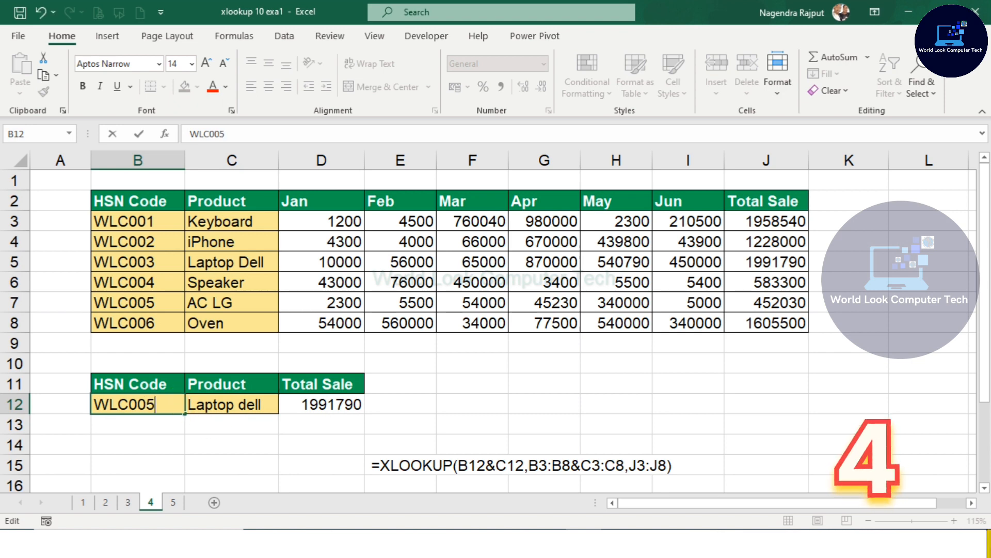
pyautogui.write('WLC005')
pyautogui.press('Return')
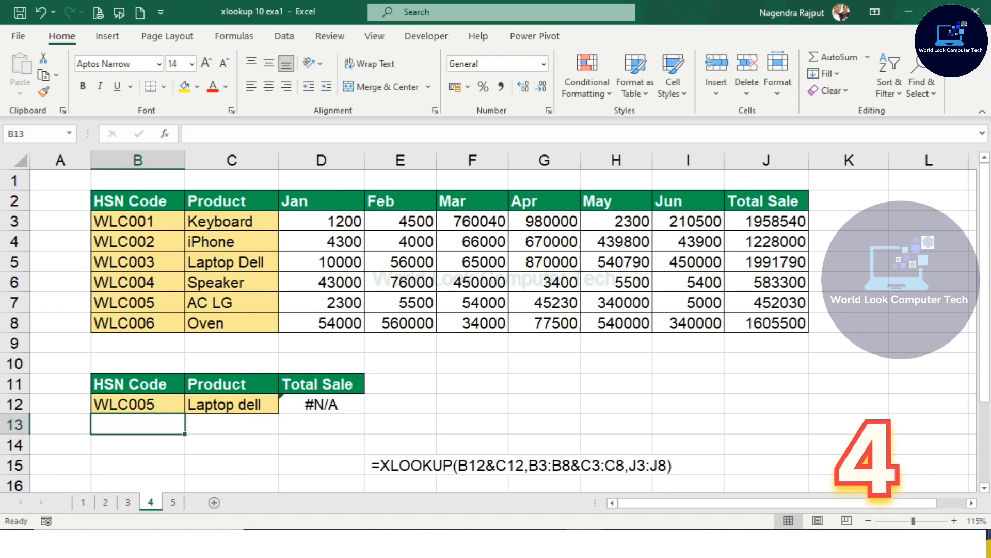
# Step: Change the product in C12 to AC LG so it matches the HSN code
pyautogui.click(173, 408)
pyautogui.click(216, 406)
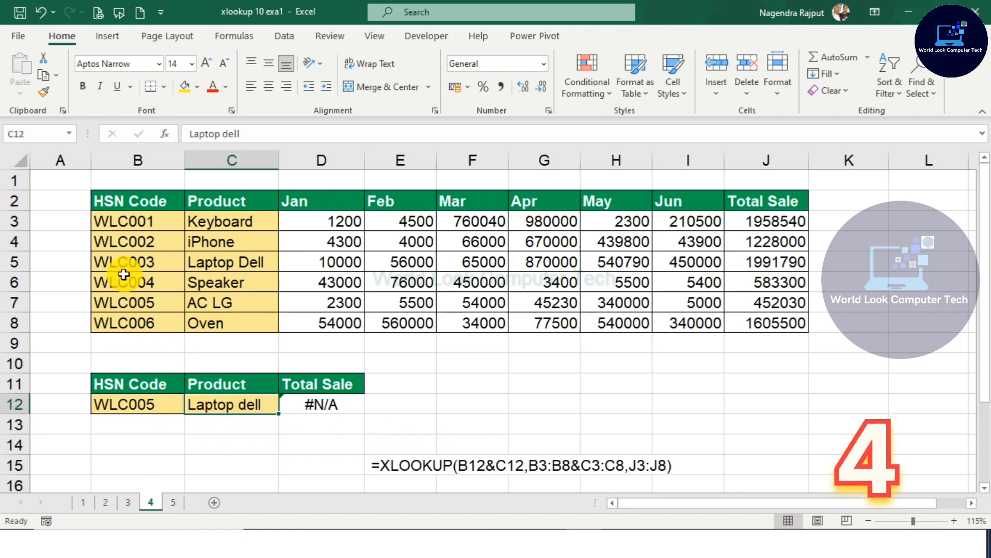
pyautogui.click(132, 302)
pyautogui.click(227, 304)
pyautogui.click(266, 405)
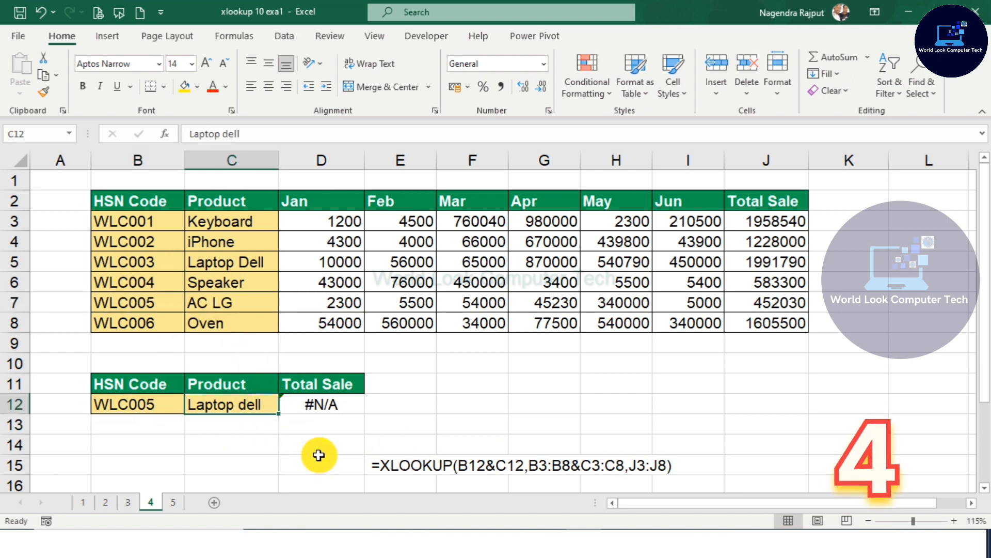
pyautogui.write('AC LG')
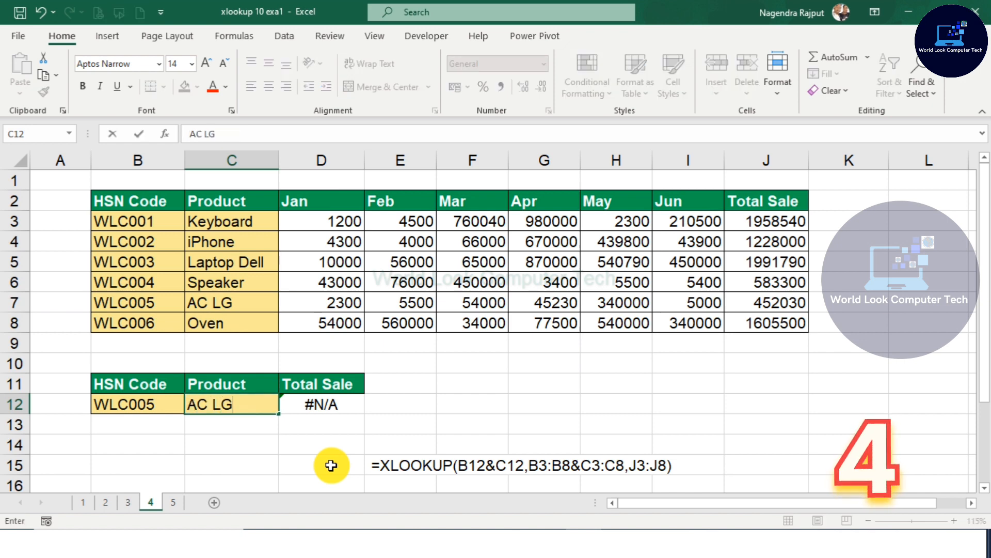
pyautogui.press('Return')
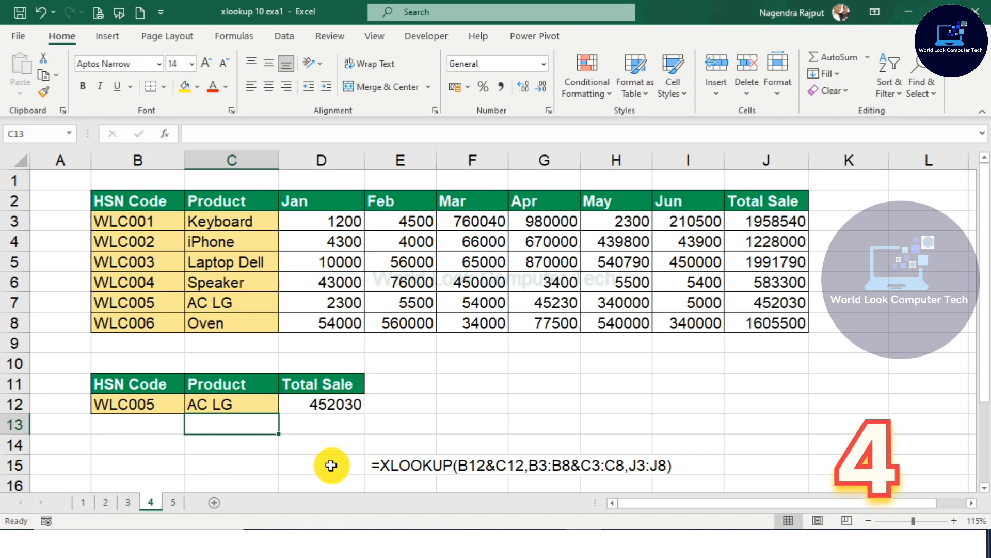
pyautogui.click(367, 443)
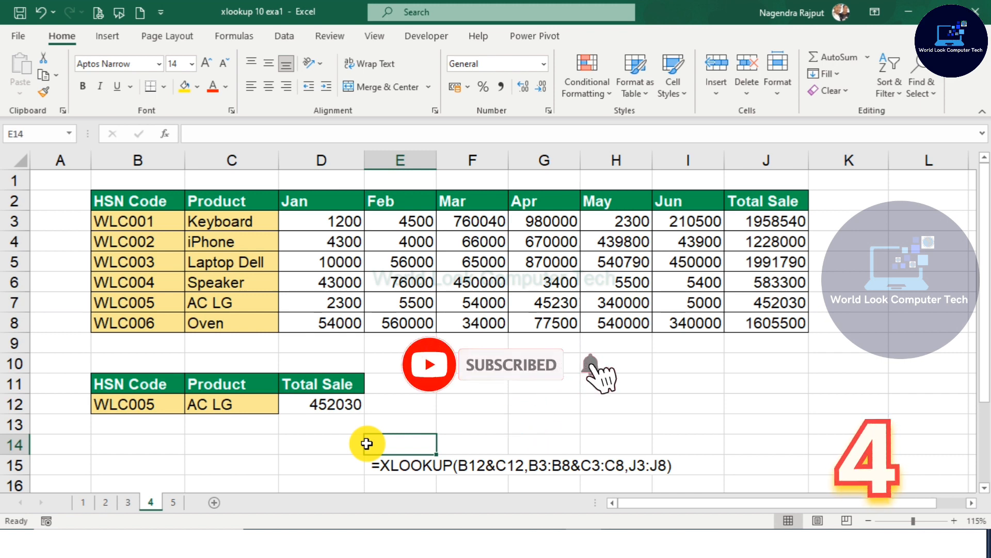
# Step: On sheet 5, clear the TRANSPOSE lookup formula in C11
pyautogui.click(173, 504)
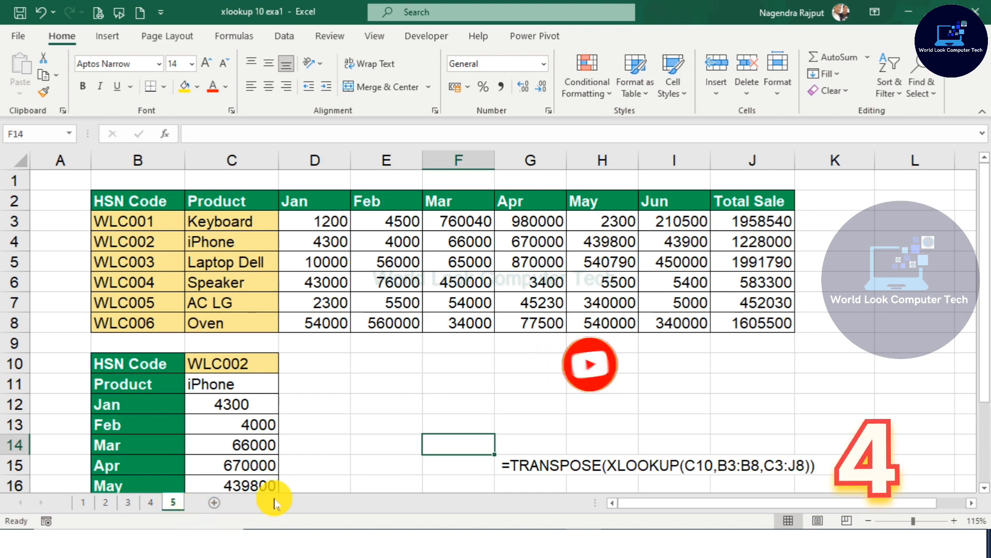
pyautogui.click(309, 443)
pyautogui.click(251, 392)
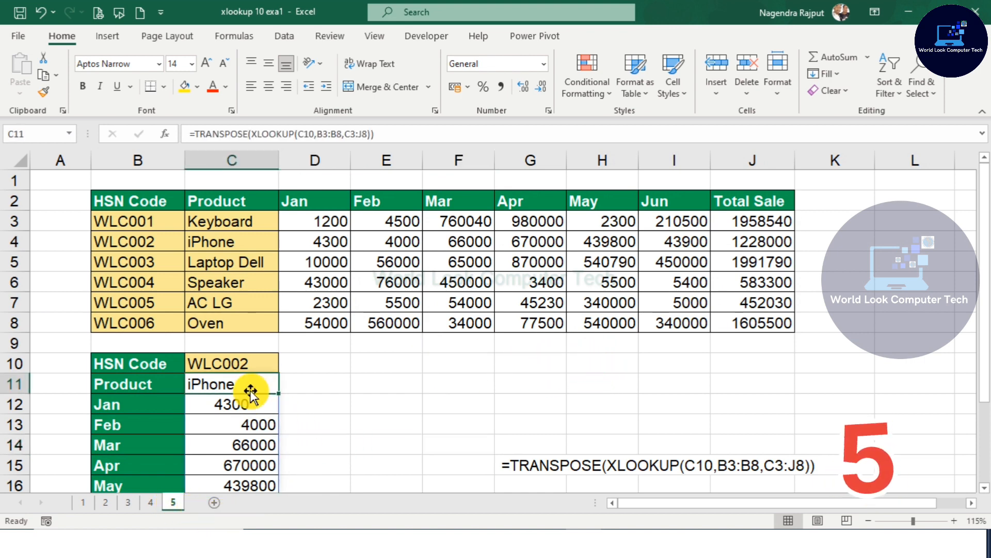
pyautogui.click(358, 400)
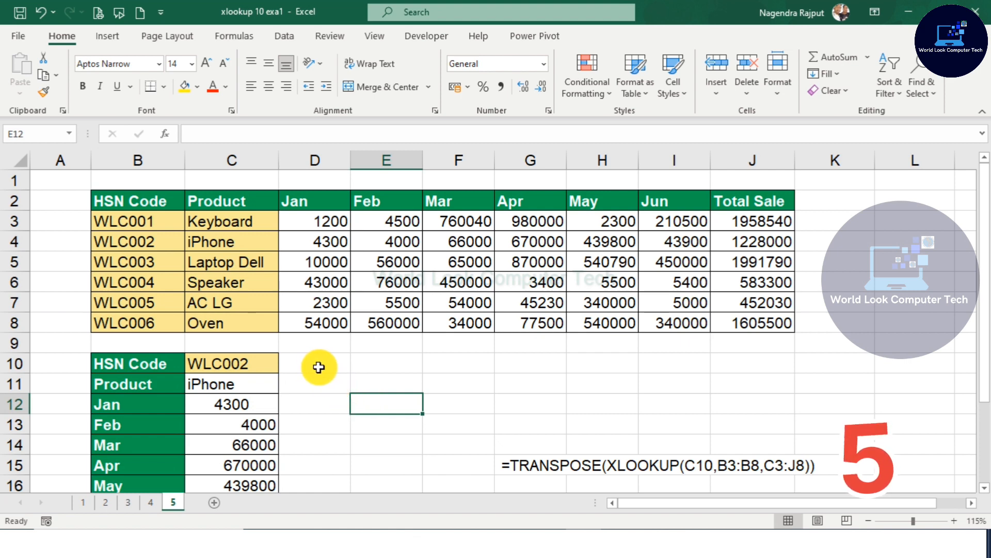
pyautogui.moveTo(318, 367); pyautogui.dragTo(659, 347)
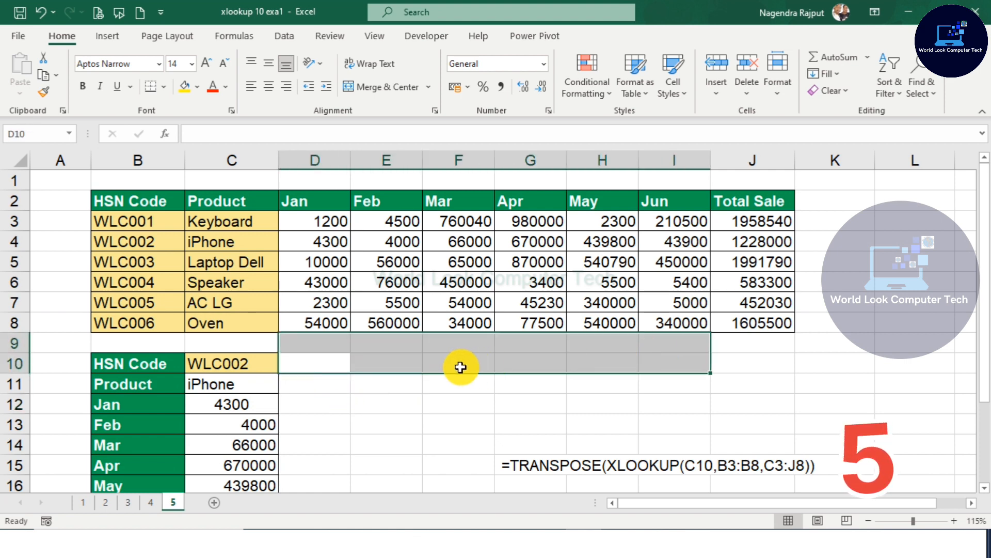
pyautogui.click(327, 362)
pyautogui.moveTo(328, 363); pyautogui.dragTo(330, 485)
pyautogui.click(313, 403)
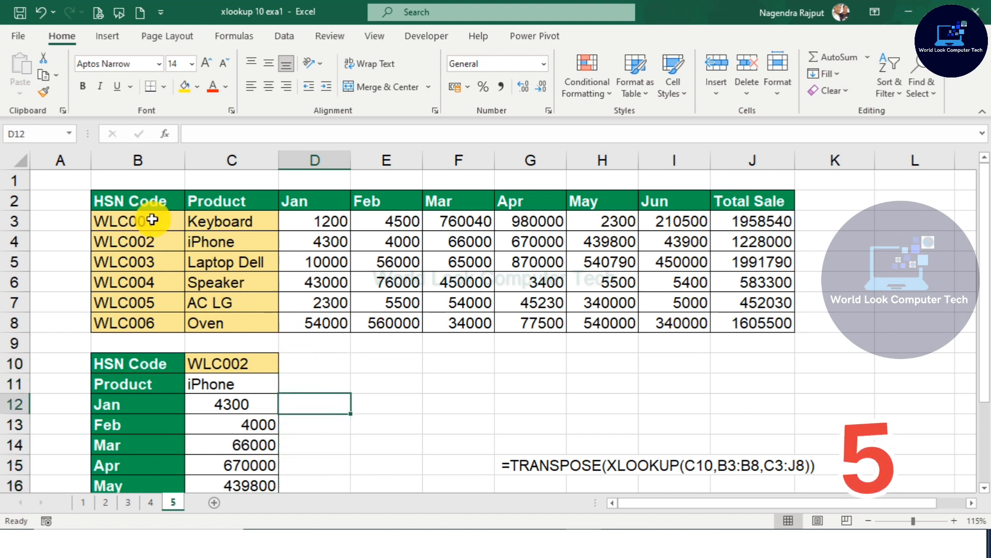
pyautogui.click(224, 389)
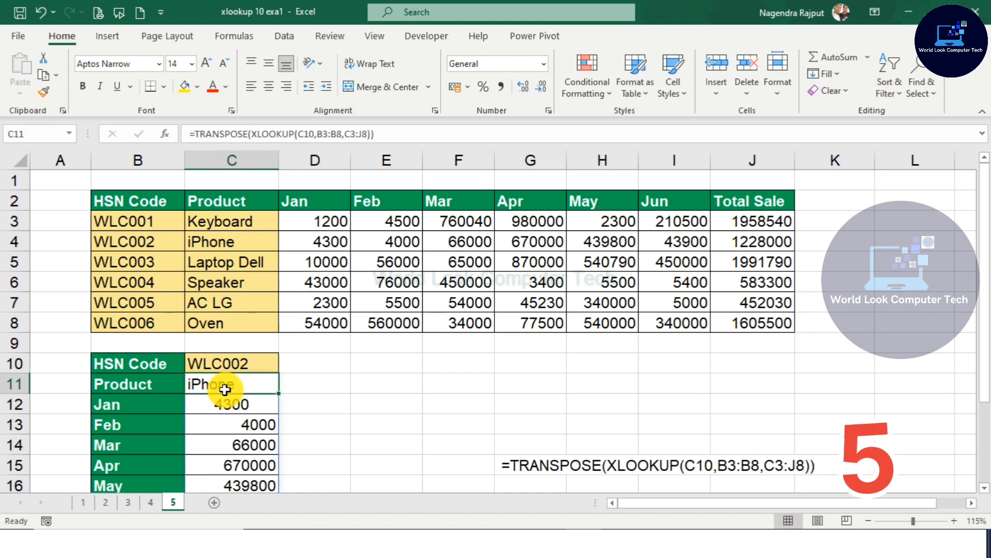
pyautogui.press('Delete')
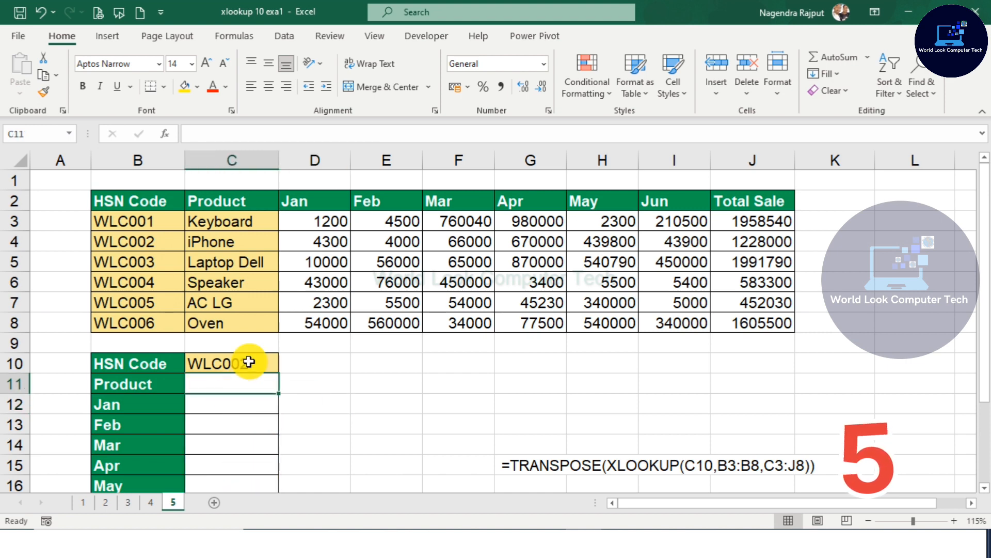
# Step: Enter =XLOOKUP(C10,B3:B8,C3:J8) in C11 to return the product and all sales for the HSN code
pyautogui.write('=XLOO')
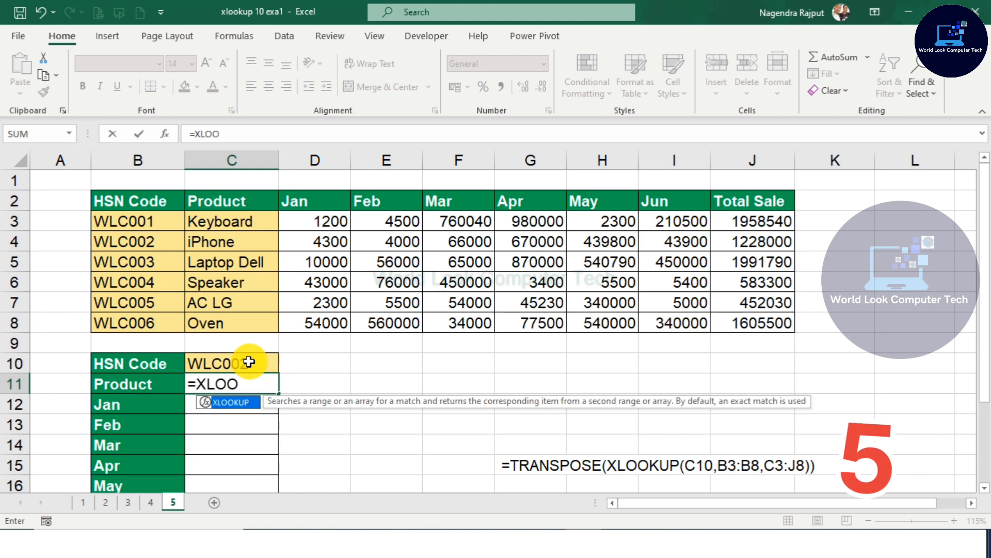
pyautogui.press('Tab')
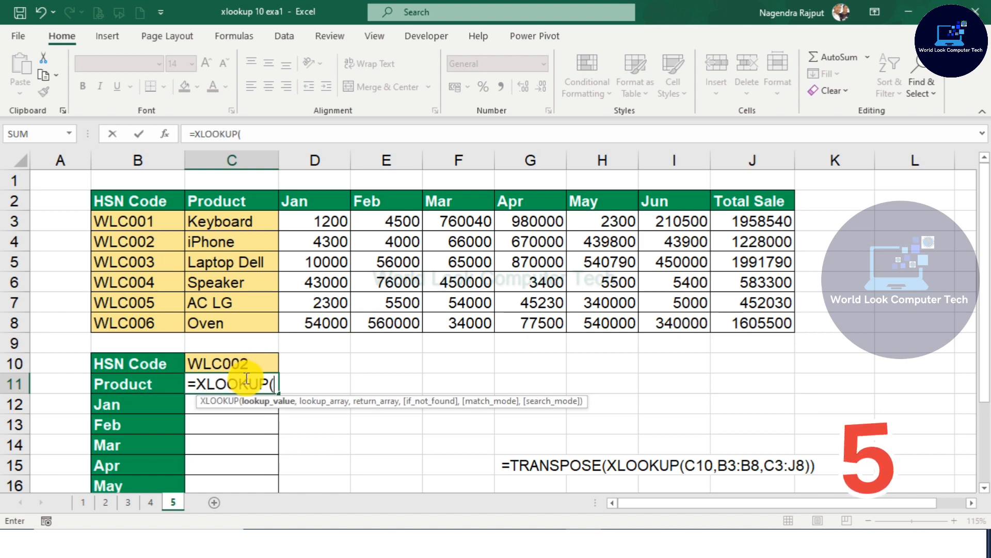
pyautogui.click(252, 364)
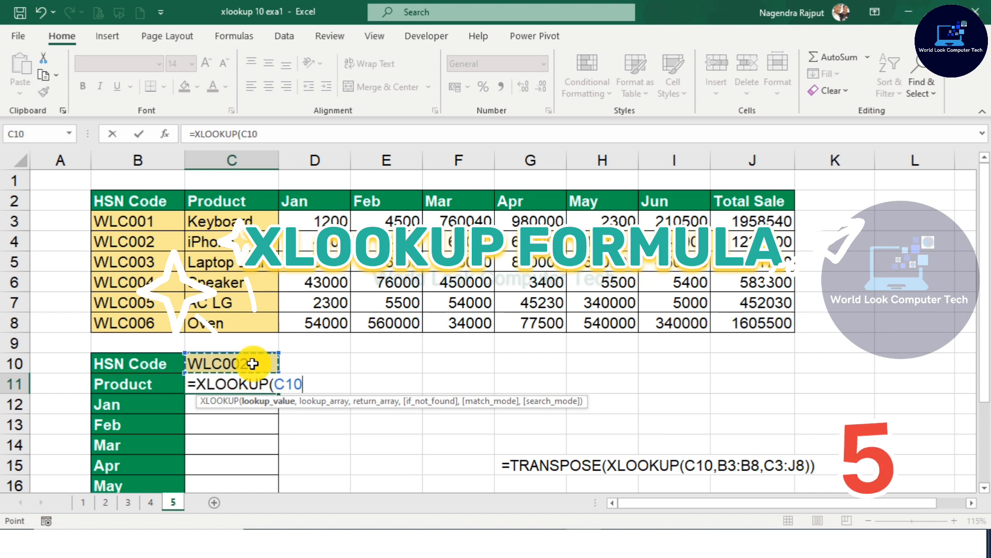
pyautogui.write(',')
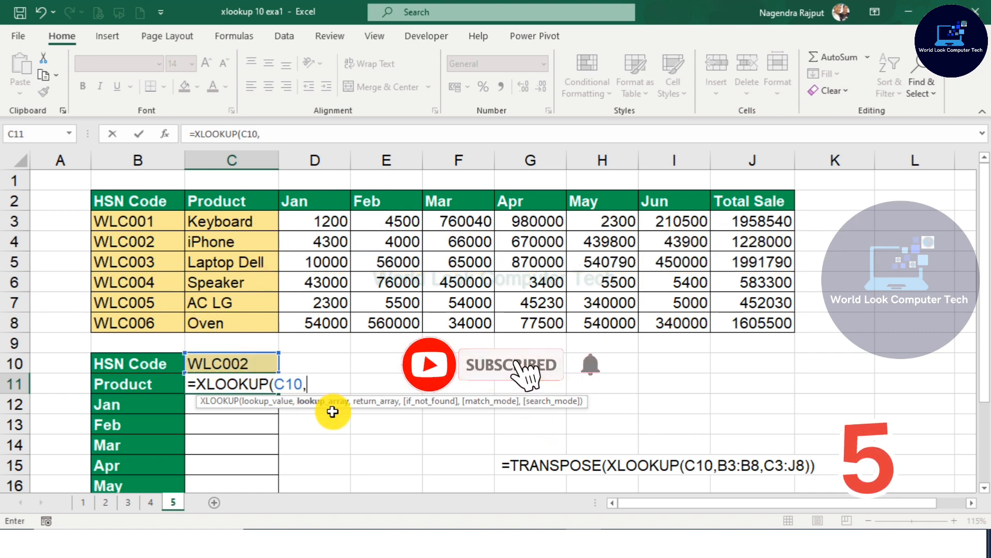
pyautogui.moveTo(118, 222); pyautogui.dragTo(123, 322)
pyautogui.write(',')
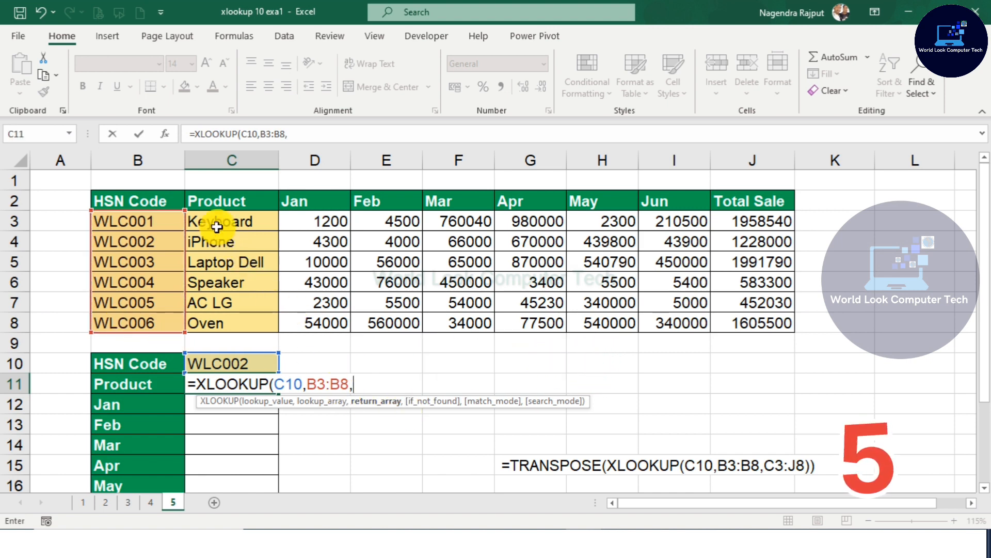
pyautogui.moveTo(217, 226); pyautogui.dragTo(739, 323)
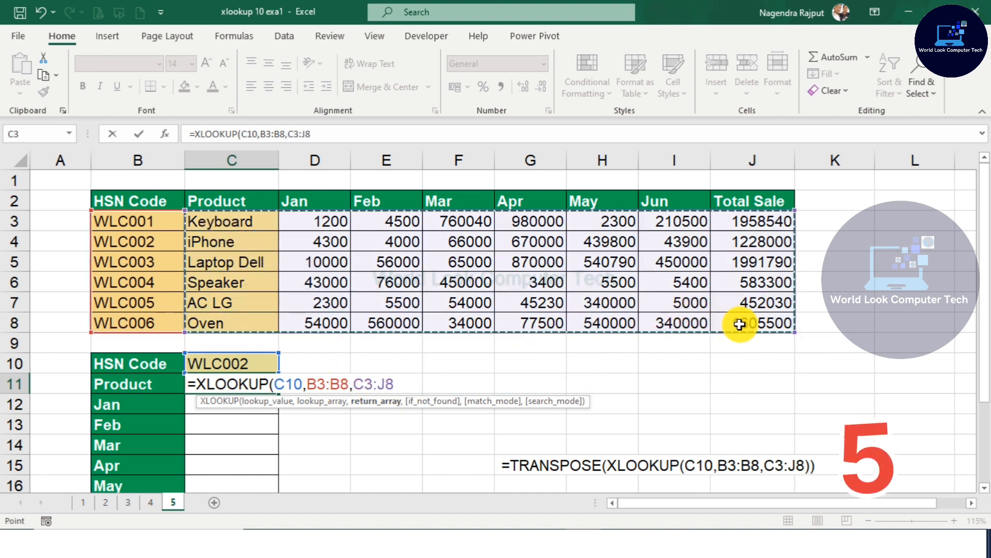
pyautogui.press('Return')
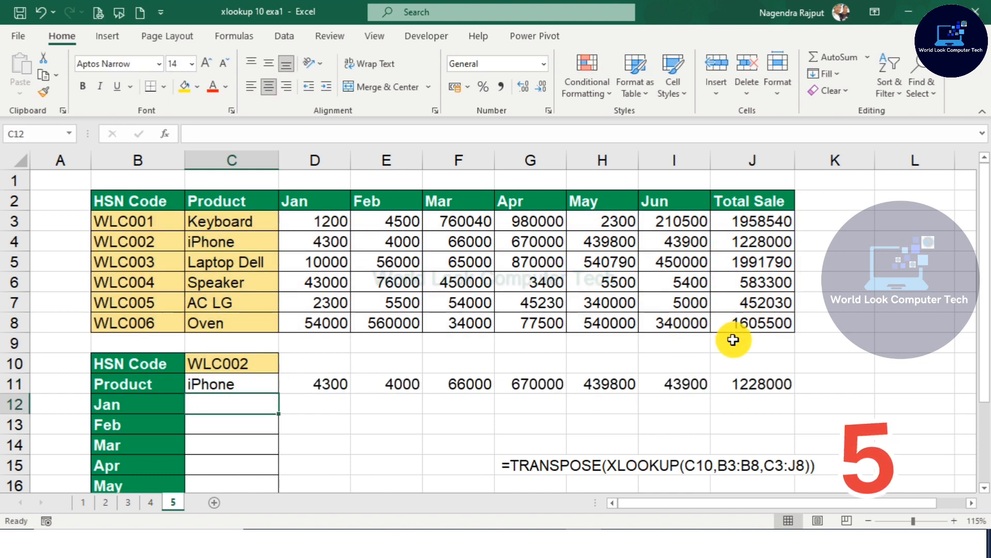
# Step: Wrap the C11 formula in TRANSPOSE so the returned record spills vertically down column C
pyautogui.moveTo(235, 384); pyautogui.dragTo(777, 382)
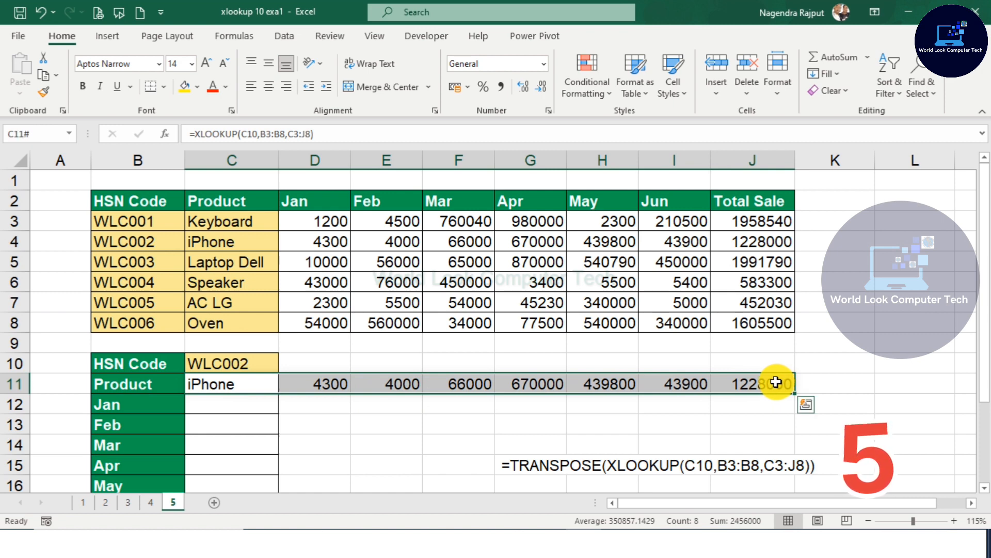
pyautogui.click(218, 387)
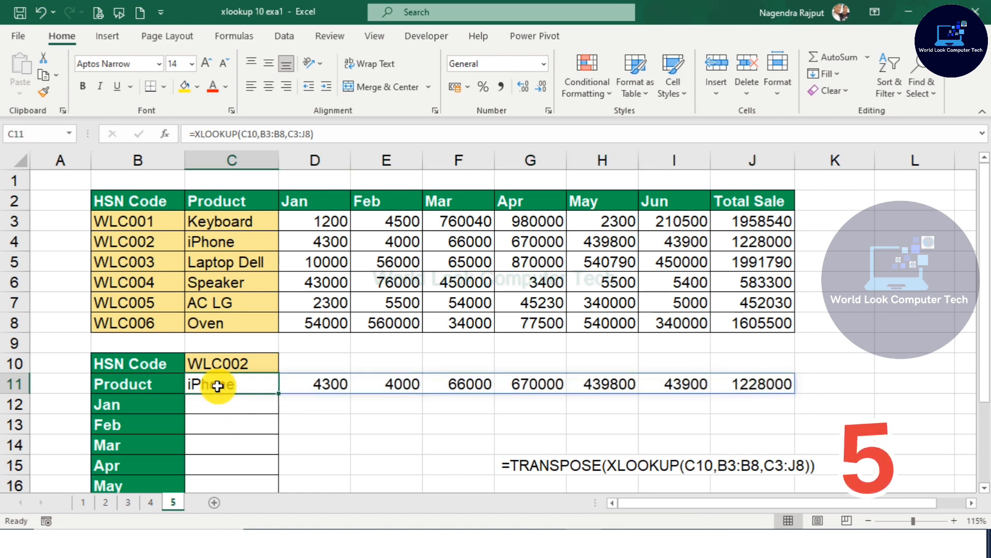
pyautogui.doubleClick(217, 385)
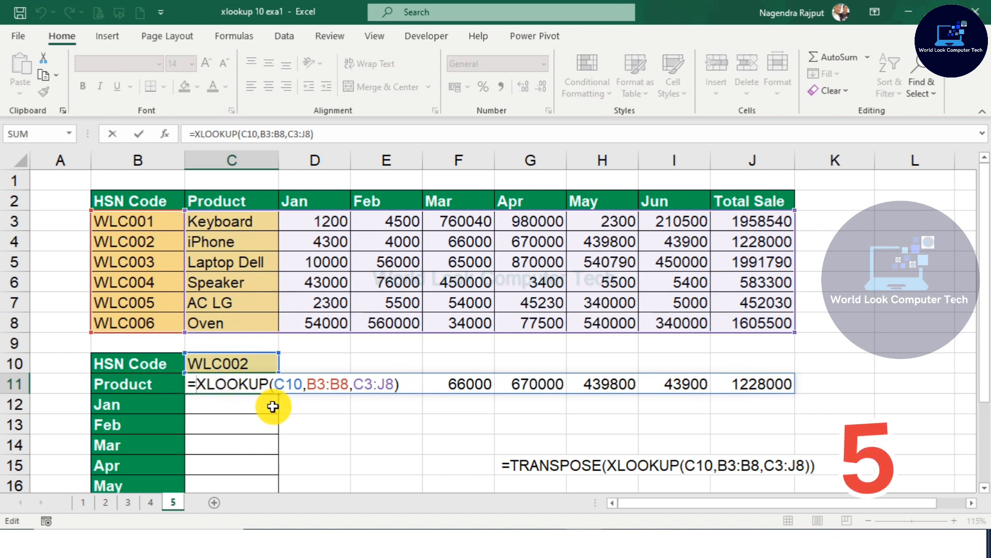
pyautogui.write('TR')
pyautogui.press('Tab')
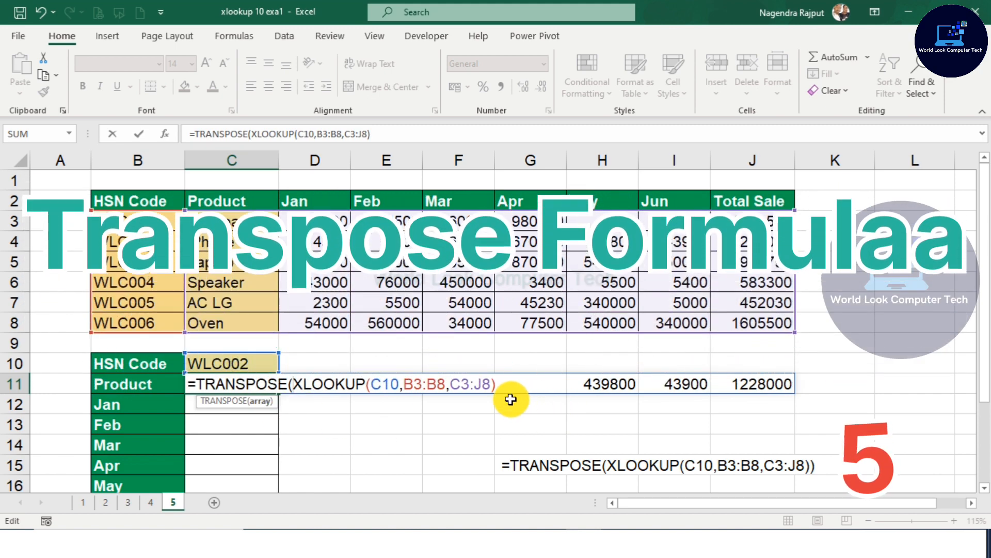
pyautogui.click(522, 387)
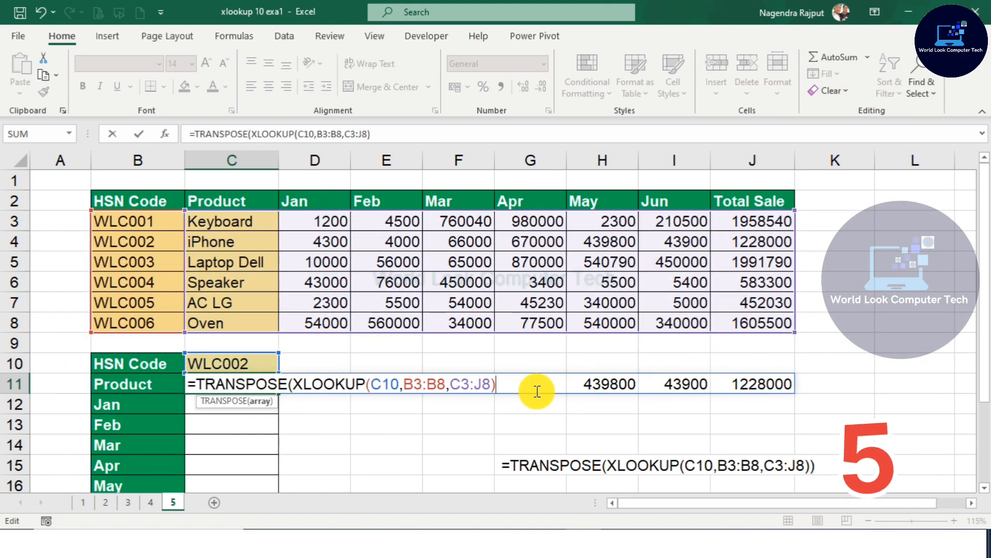
pyautogui.write(')')
pyautogui.press('Return')
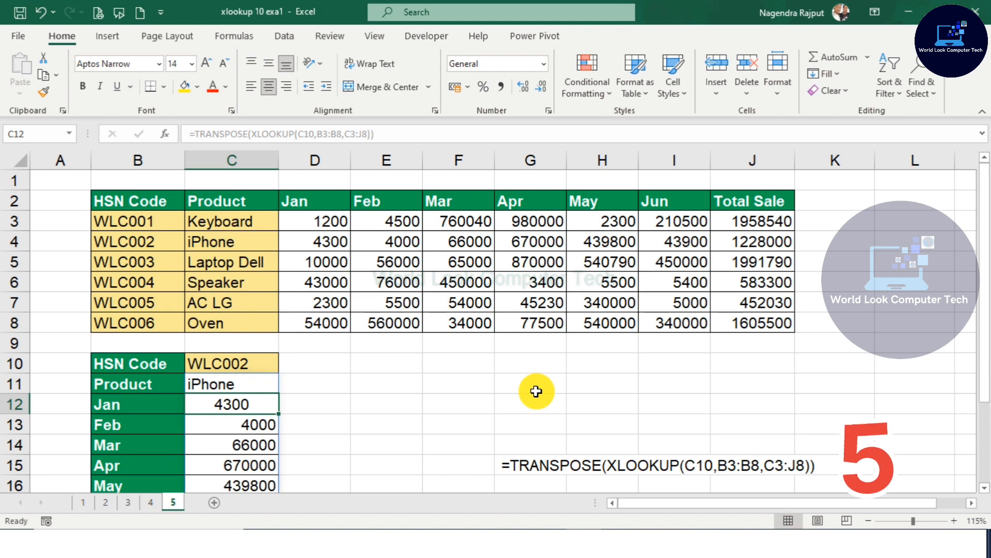
# Step: Center-align the lookup table cells C10 to C18
pyautogui.moveTo(261, 368); pyautogui.dragTo(265, 448)
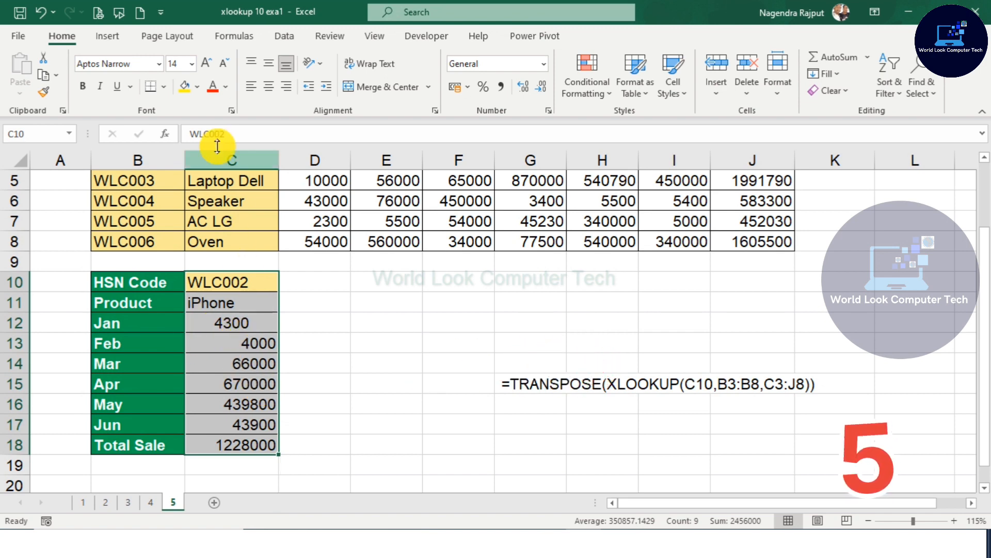
pyautogui.click(268, 86)
pyautogui.click(267, 361)
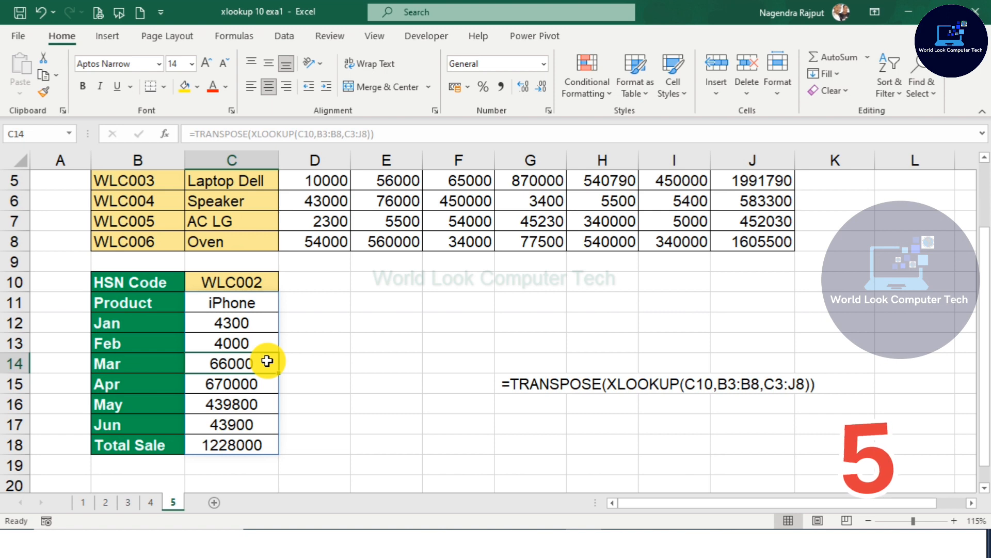
# Step: Change the HSN code in C10 to WLC006
pyautogui.click(243, 282)
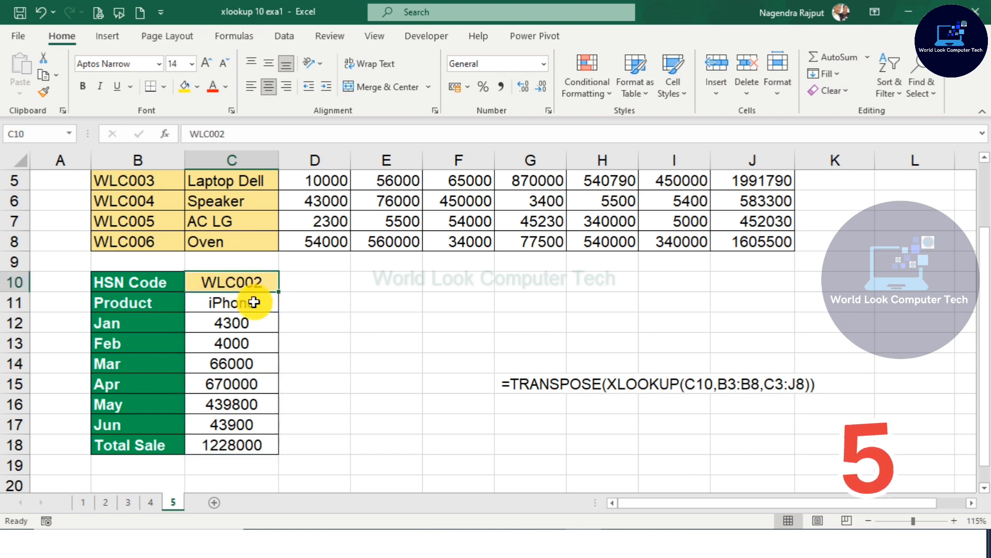
pyautogui.doubleClick(266, 288)
pyautogui.press('BackSpace')
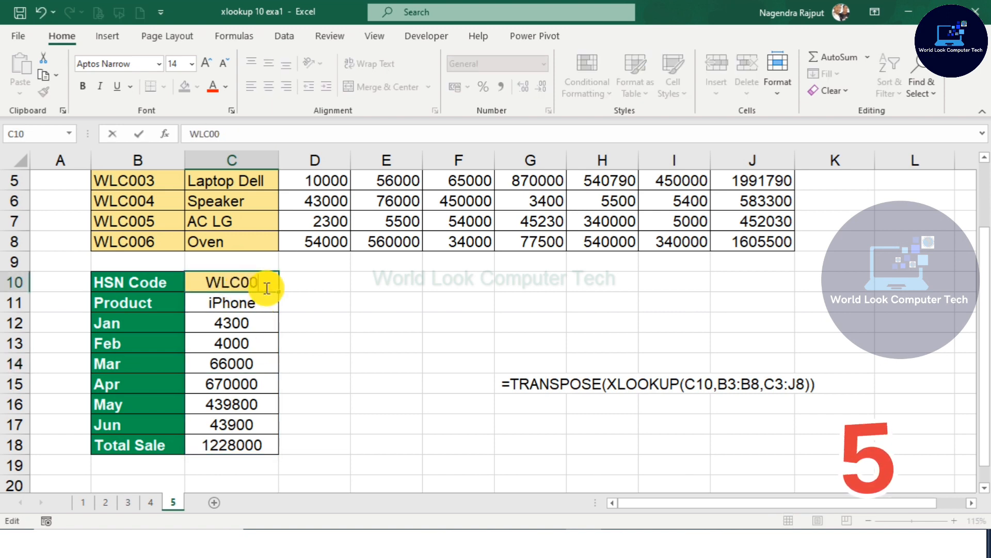
pyautogui.write('6')
pyautogui.press('Return')
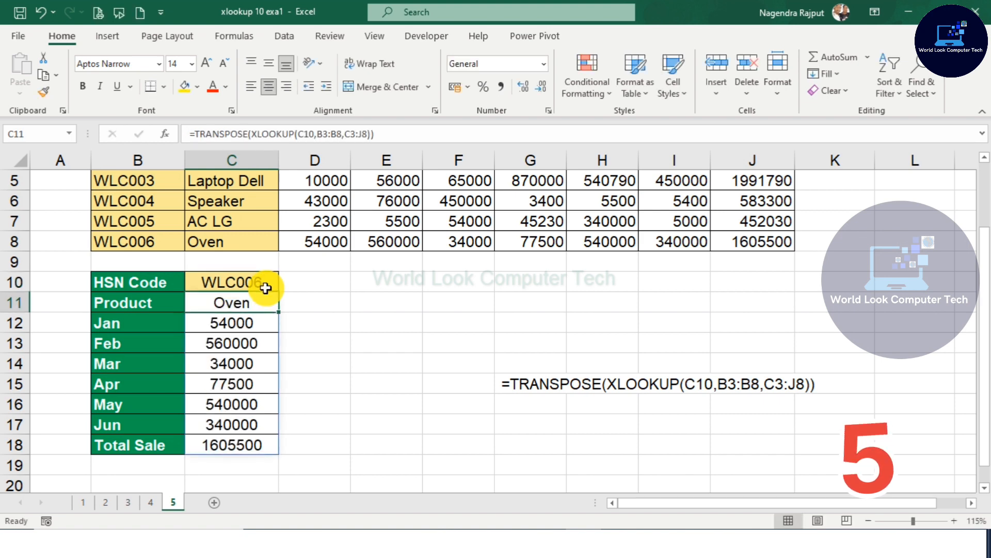